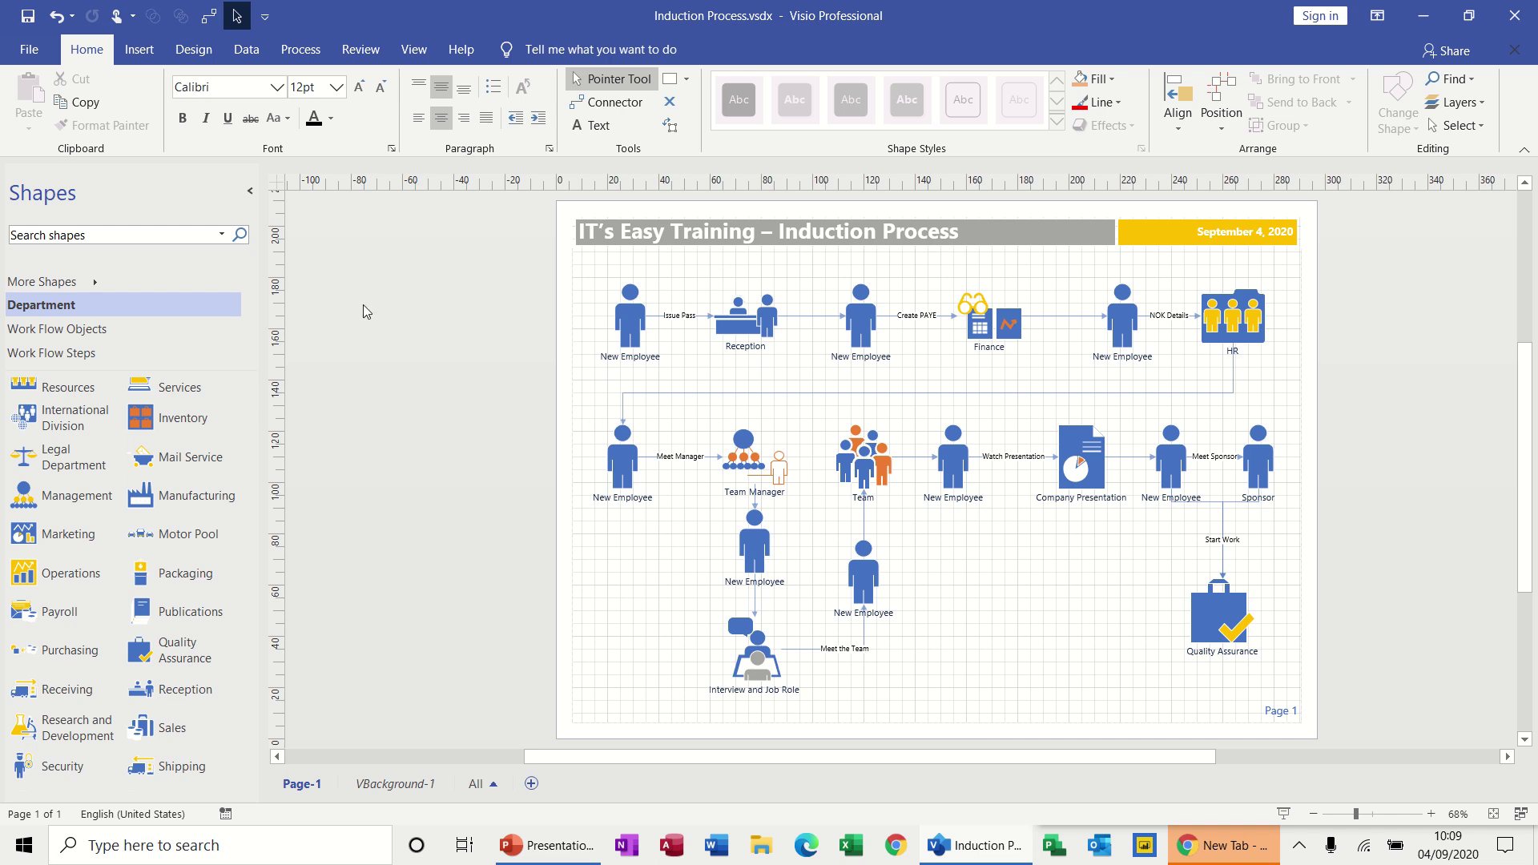
- Pick the Departmental Workflow variant of the Work Flow Diagram template for a new drawing
{"action": "left_click", "coordinate": [30, 50]}
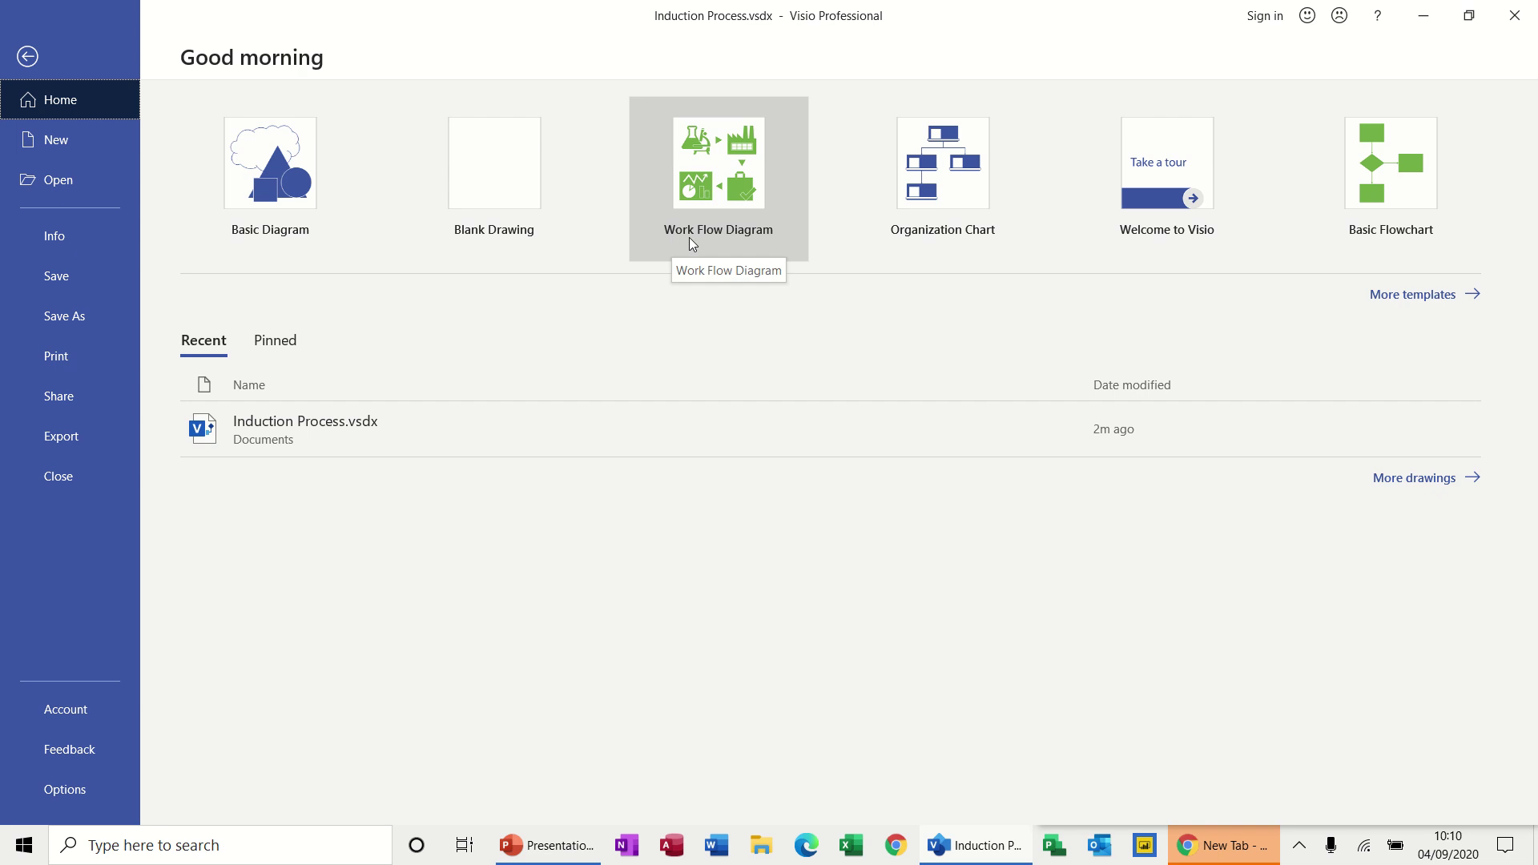
{"action": "left_click", "coordinate": [729, 188]}
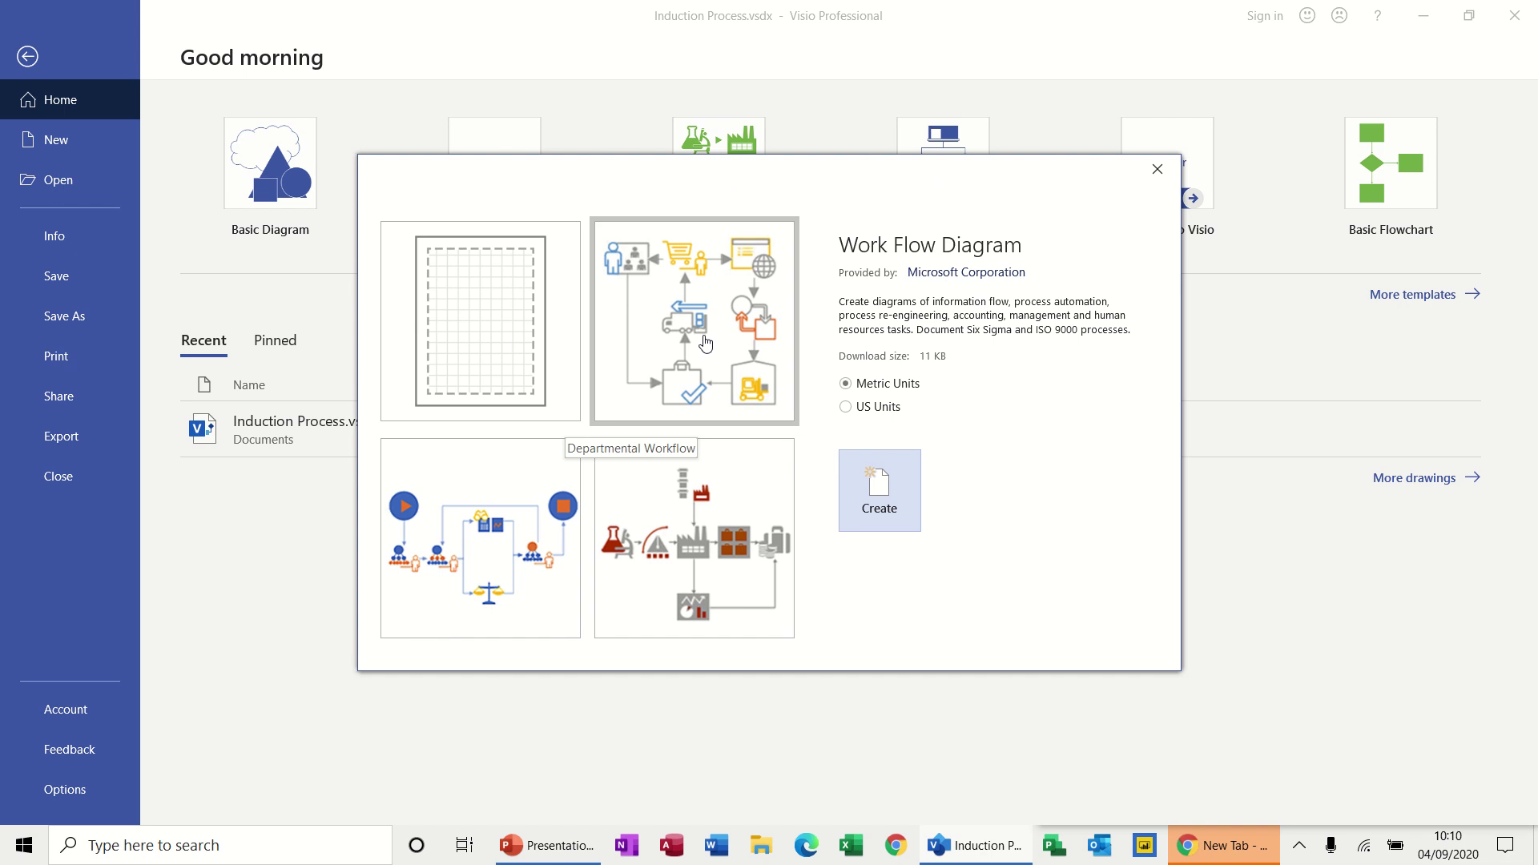
{"action": "left_click", "coordinate": [705, 343]}
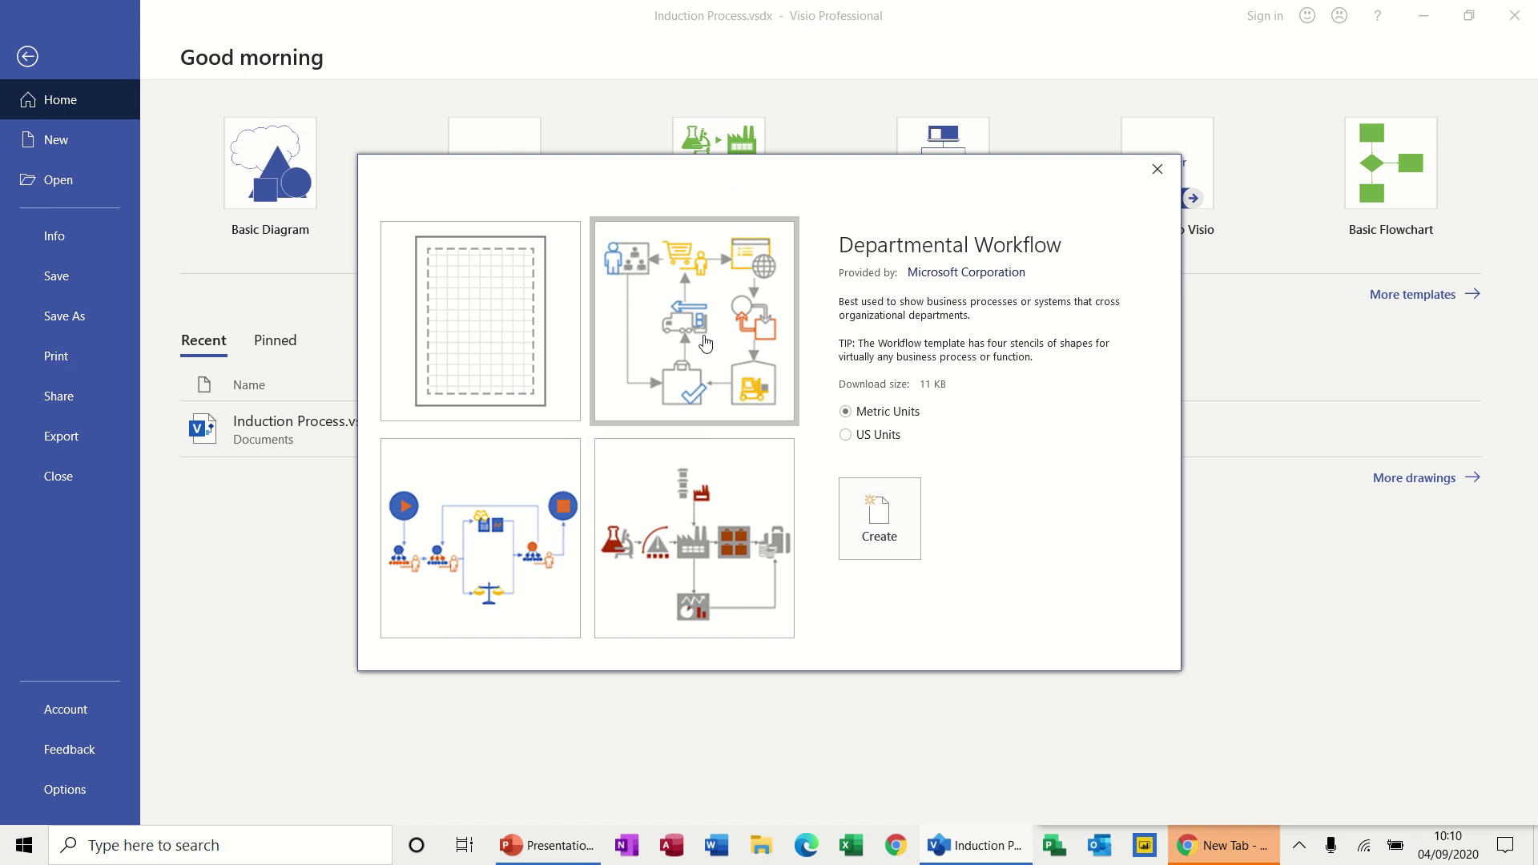
- Create Drawing2 from the Departmental Workflow template, then delete the tips panel and all sample shapes
{"action": "left_click", "coordinate": [875, 519]}
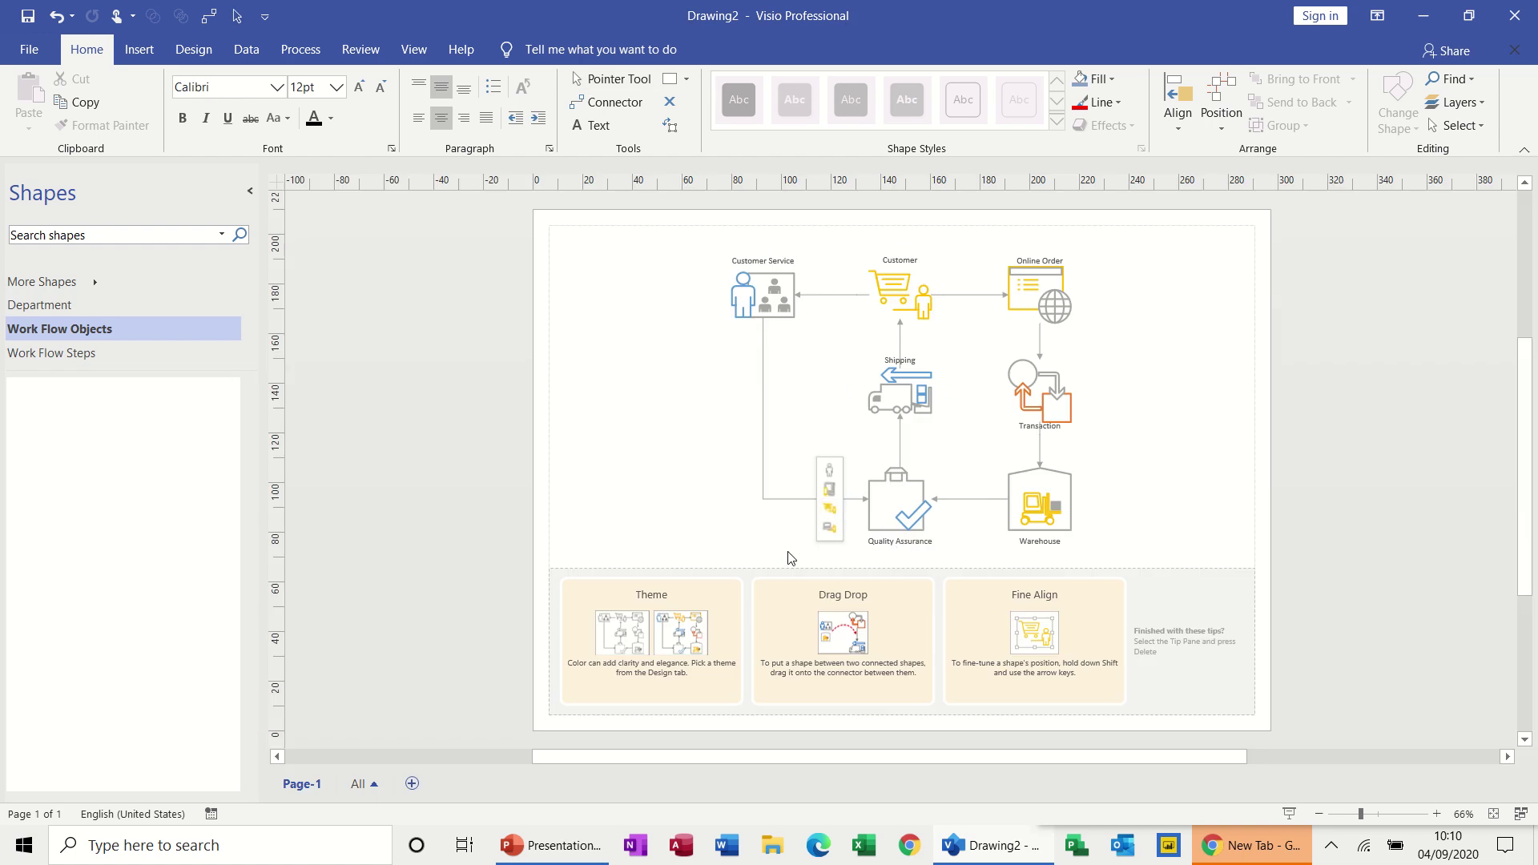
{"action": "left_click", "coordinate": [670, 593]}
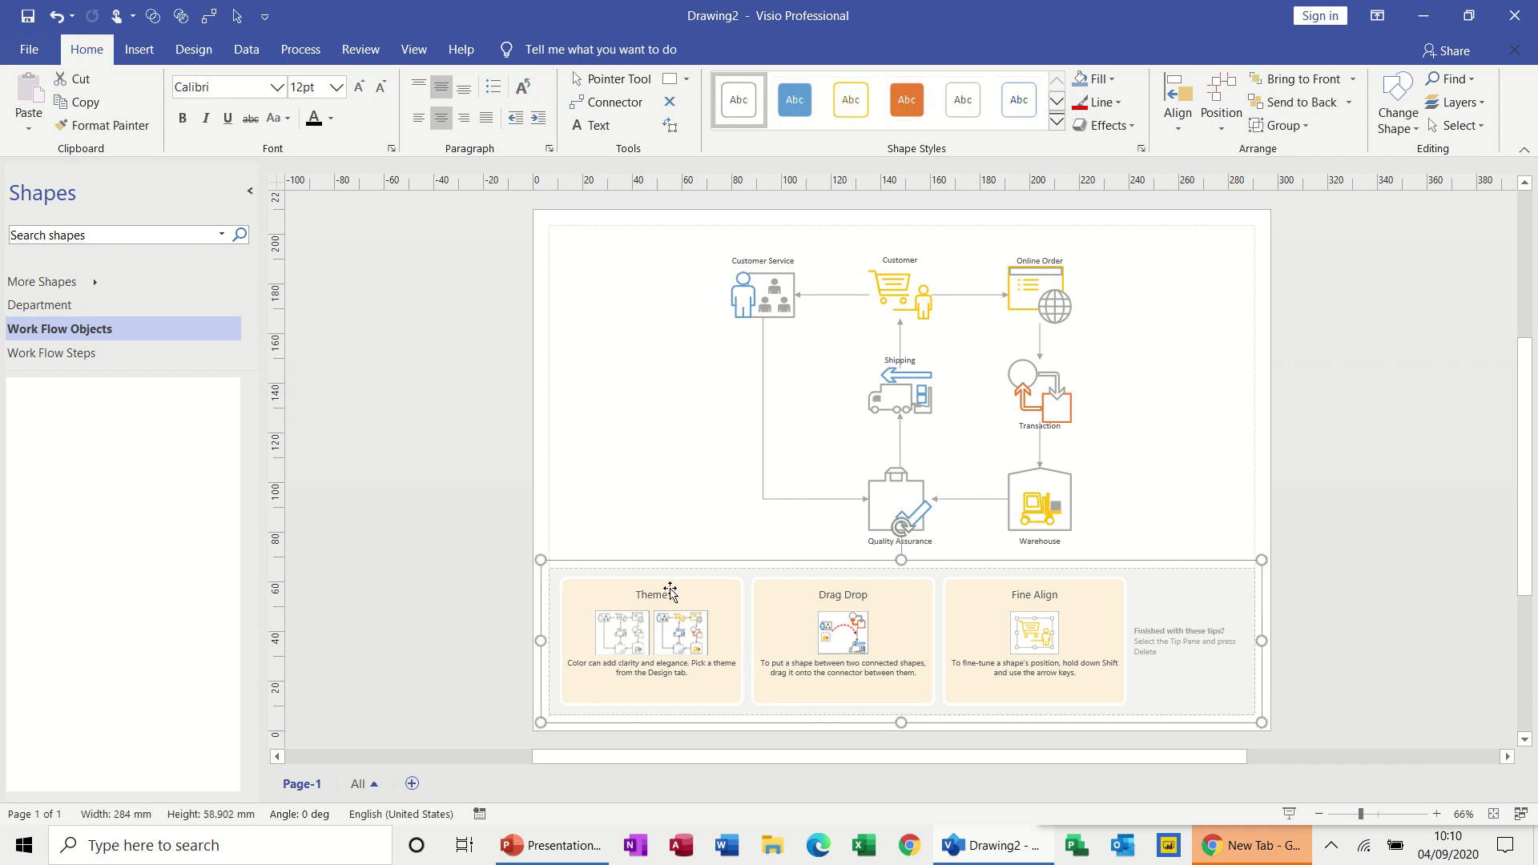
{"action": "key", "text": "Delete"}
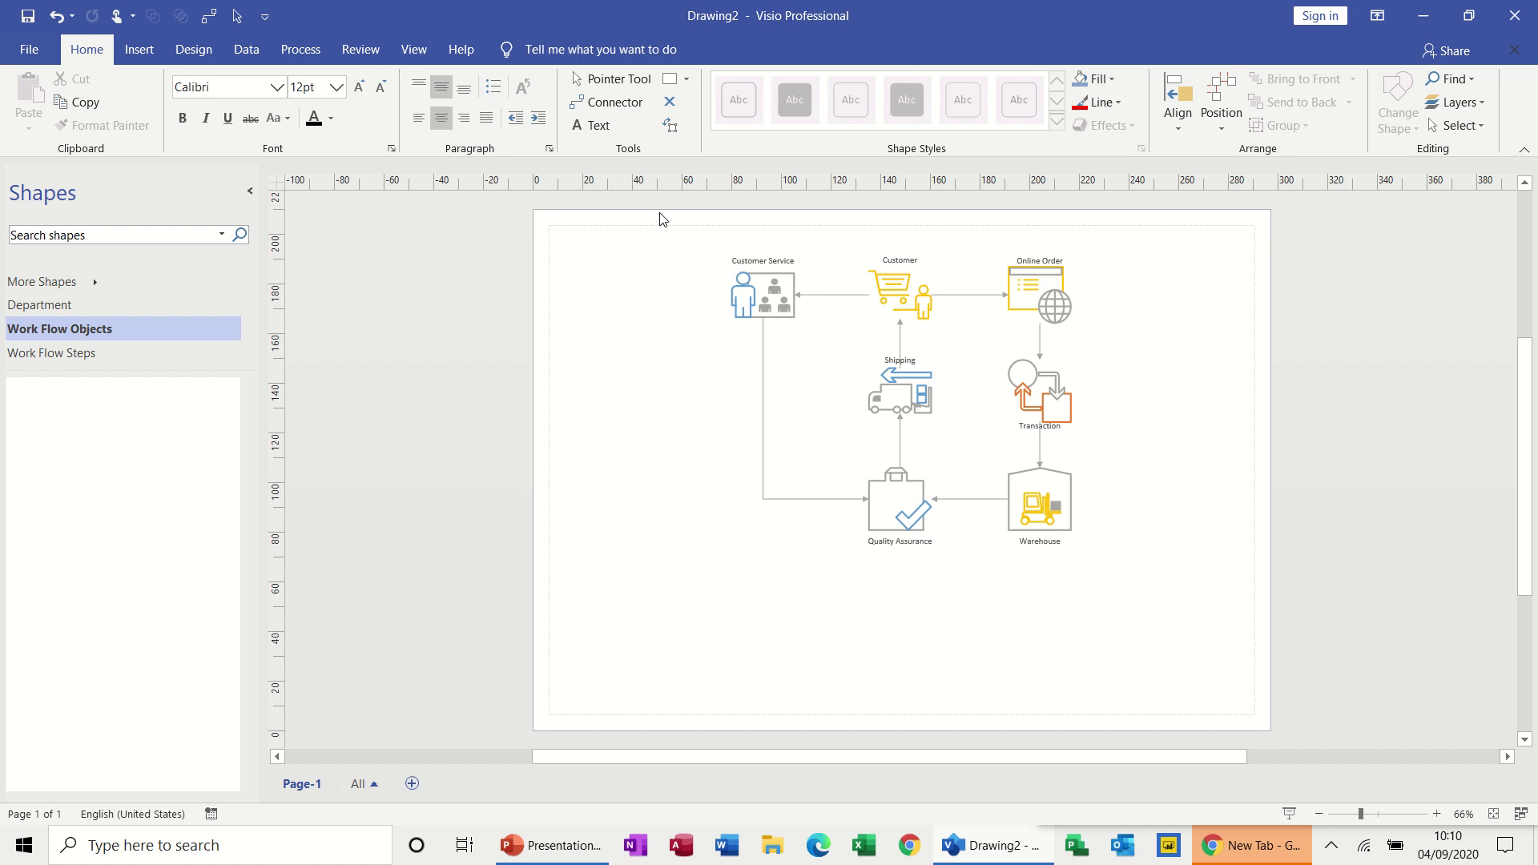
{"action": "key", "text": "ctrl+a"}
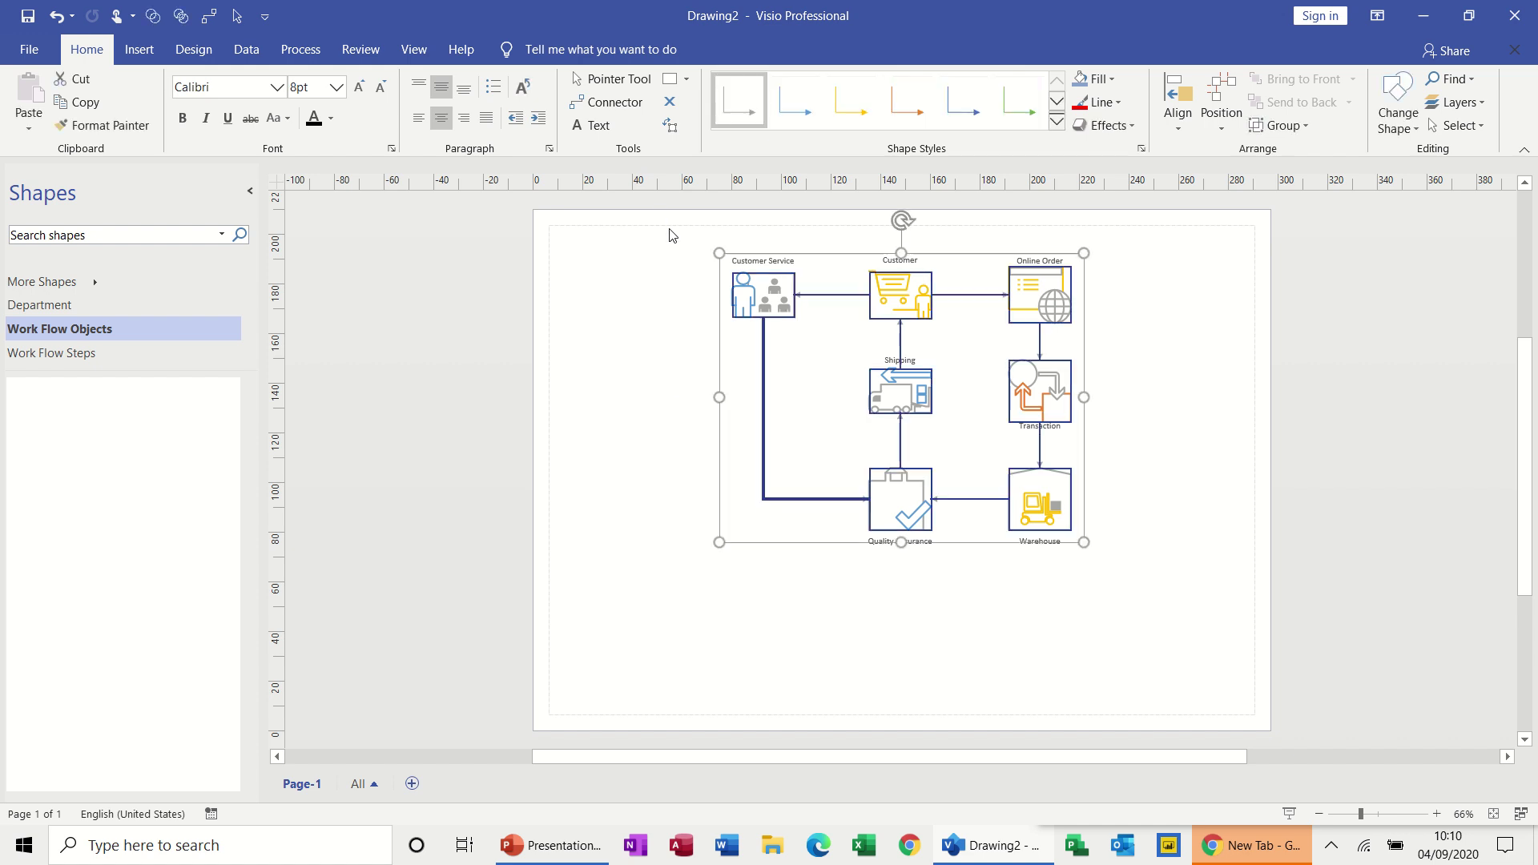
{"action": "key", "text": "Delete"}
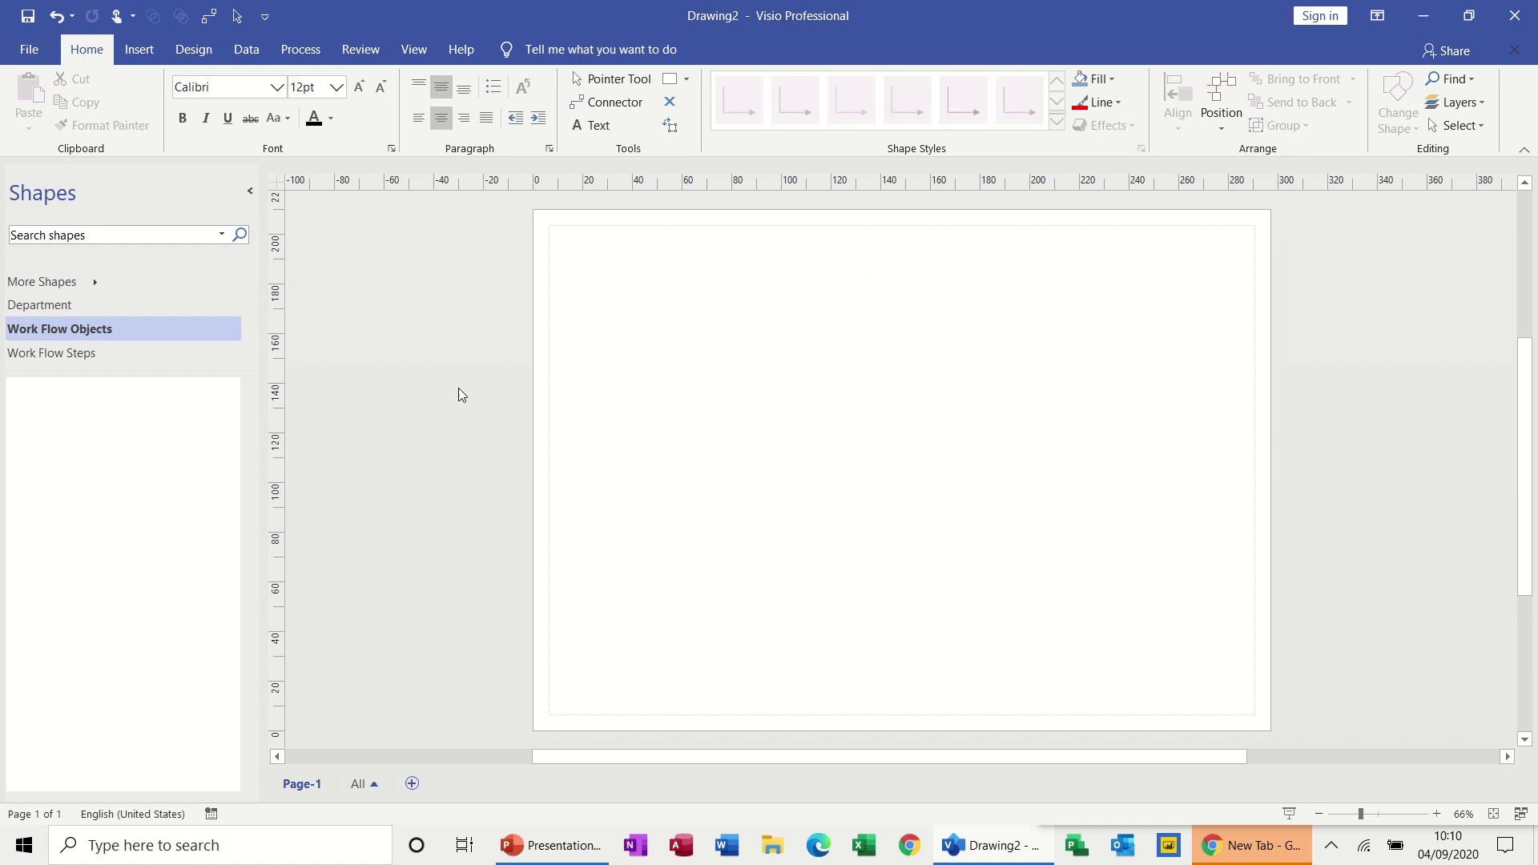
- Browse the Work Flow Objects and Department stencils, ending on the Work Flow Steps shapes
{"action": "left_click", "coordinate": [98, 359]}
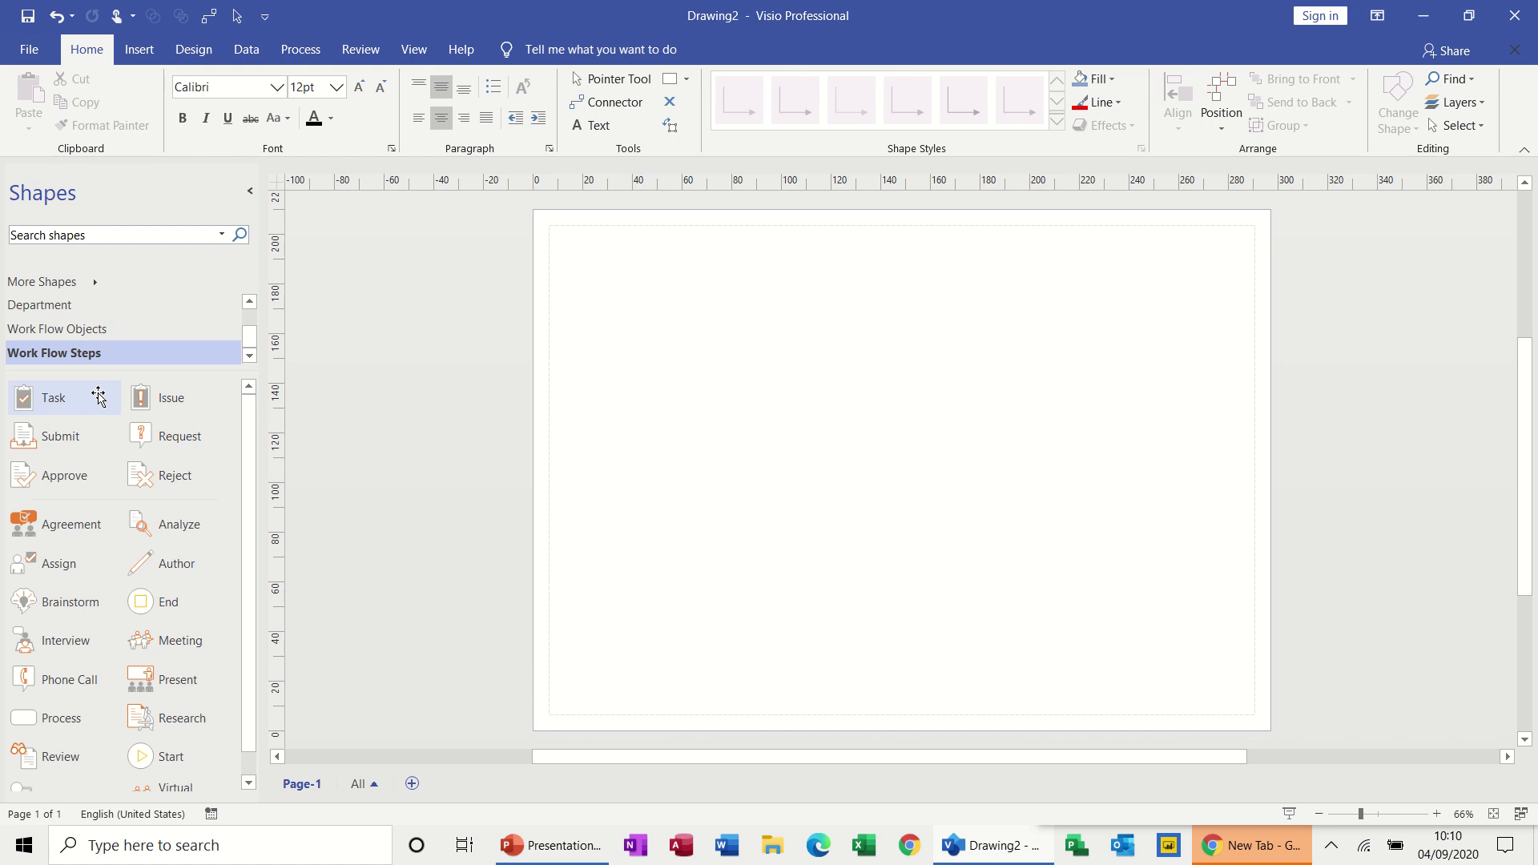
{"action": "left_click", "coordinate": [74, 330]}
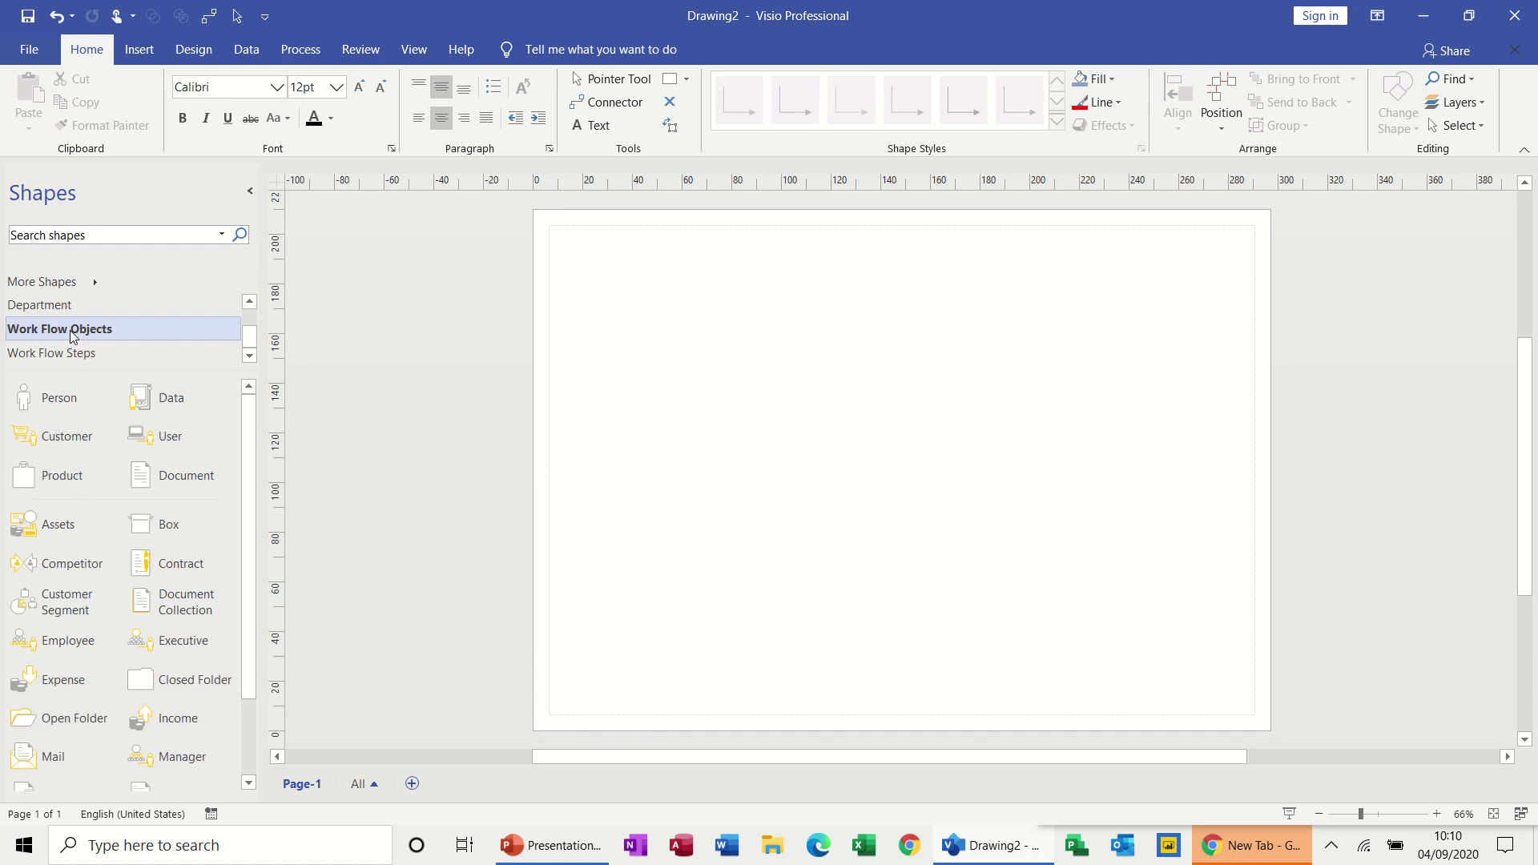
{"action": "left_click", "coordinate": [61, 314]}
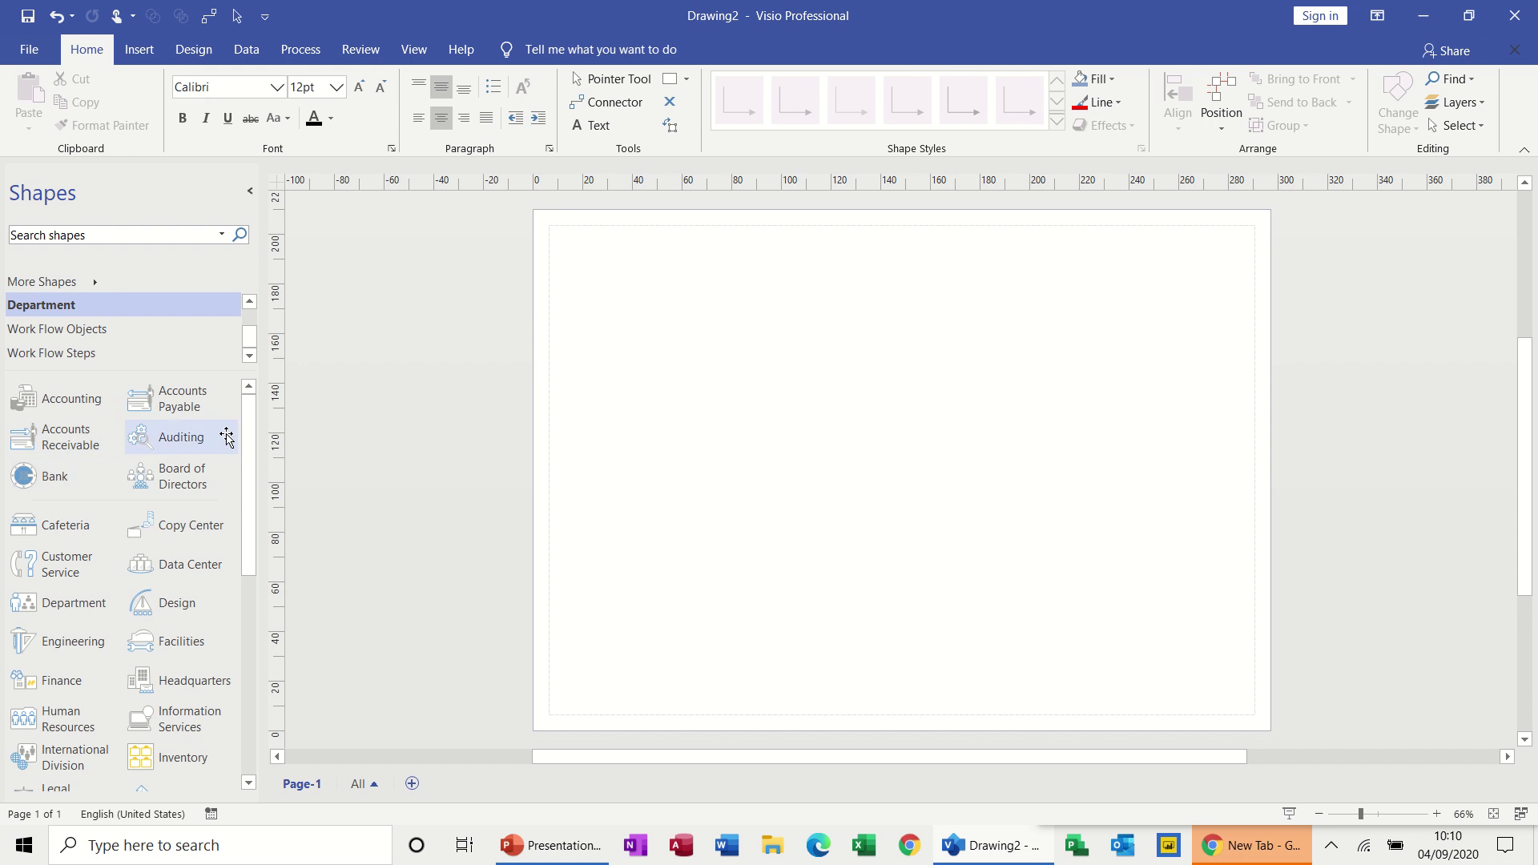
{"action": "left_click_drag", "start_coordinate": [245, 474], "coordinate": [245, 586]}
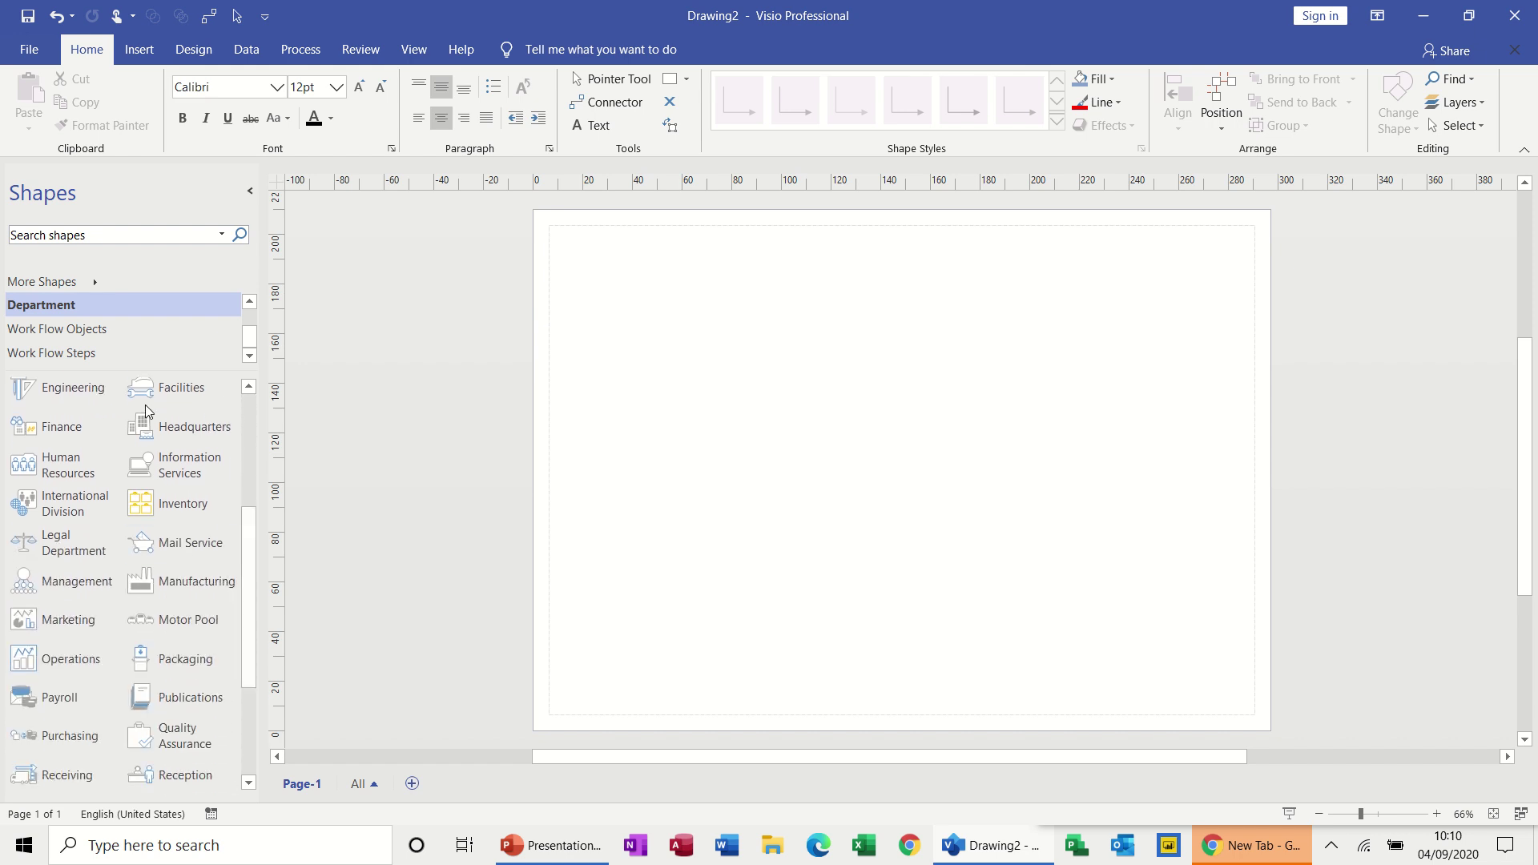
{"action": "left_click", "coordinate": [101, 337]}
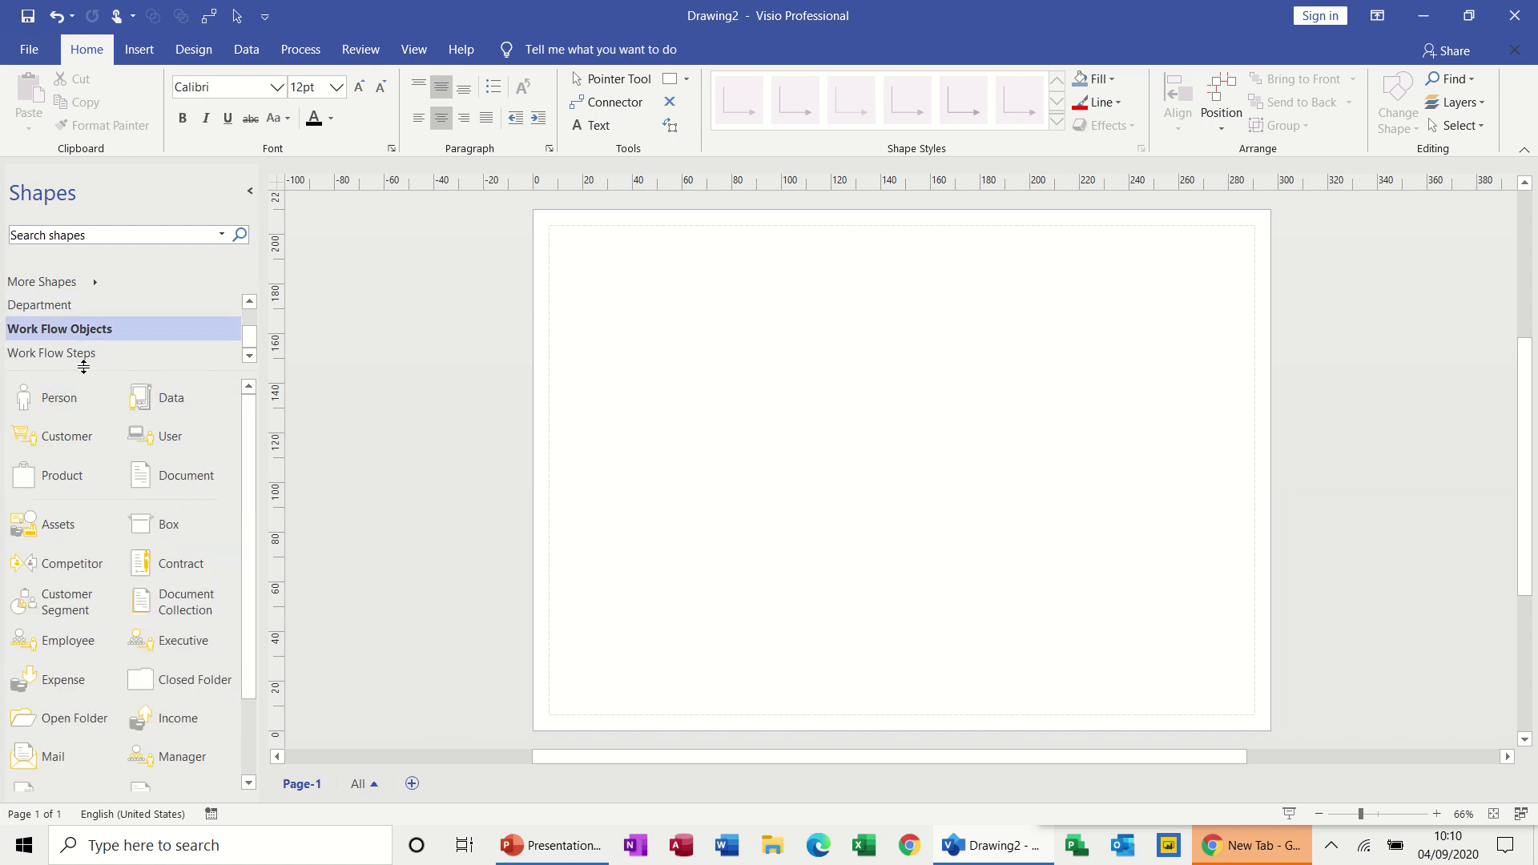
{"action": "left_click", "coordinate": [79, 355]}
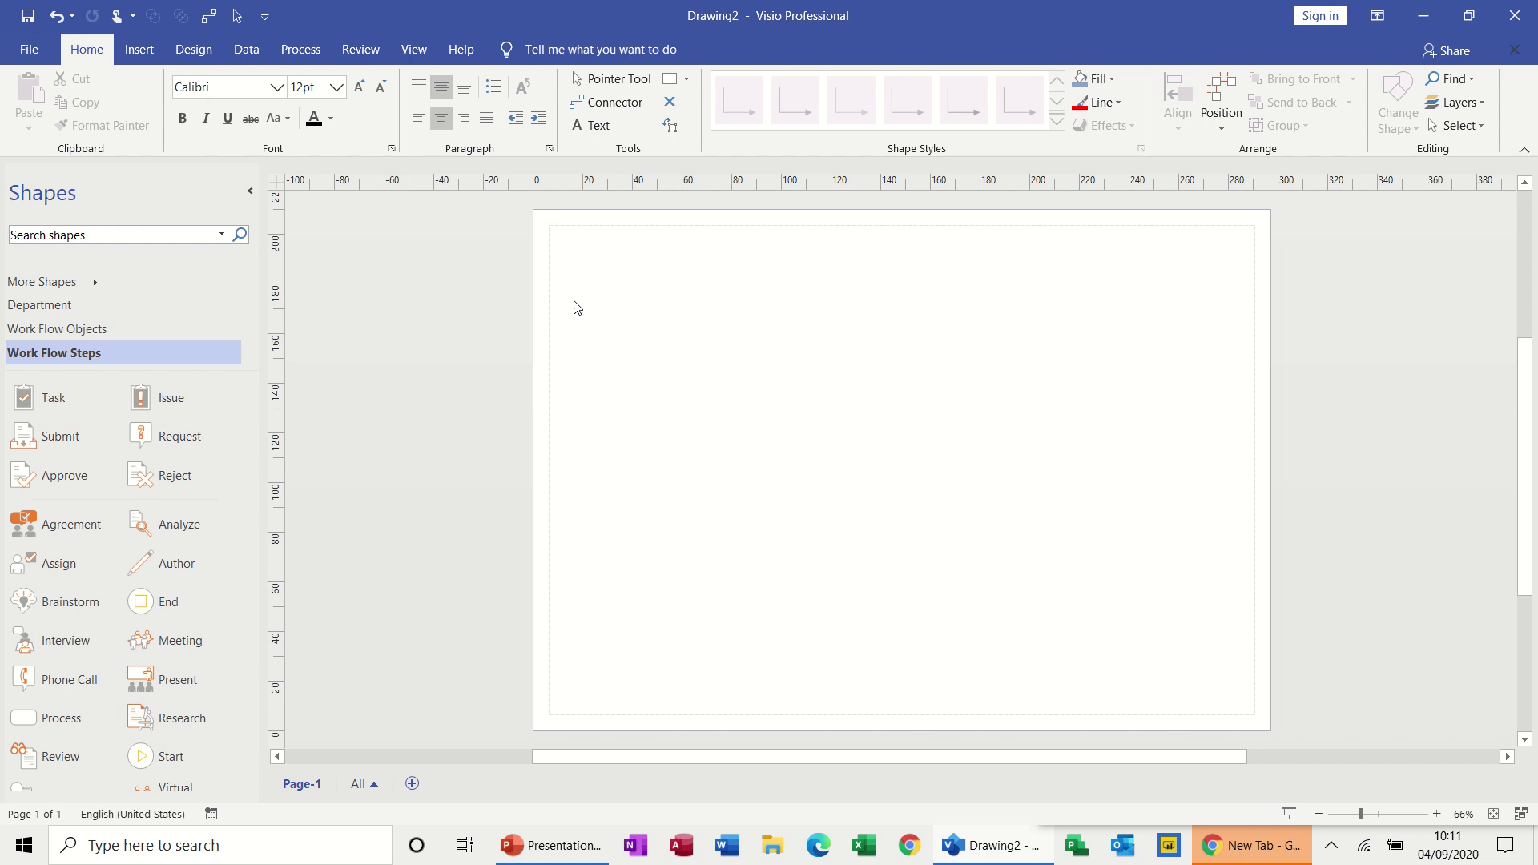
- Apply the first Borders and Titles style, adding an orange title bar and date
{"action": "left_click", "coordinate": [206, 58]}
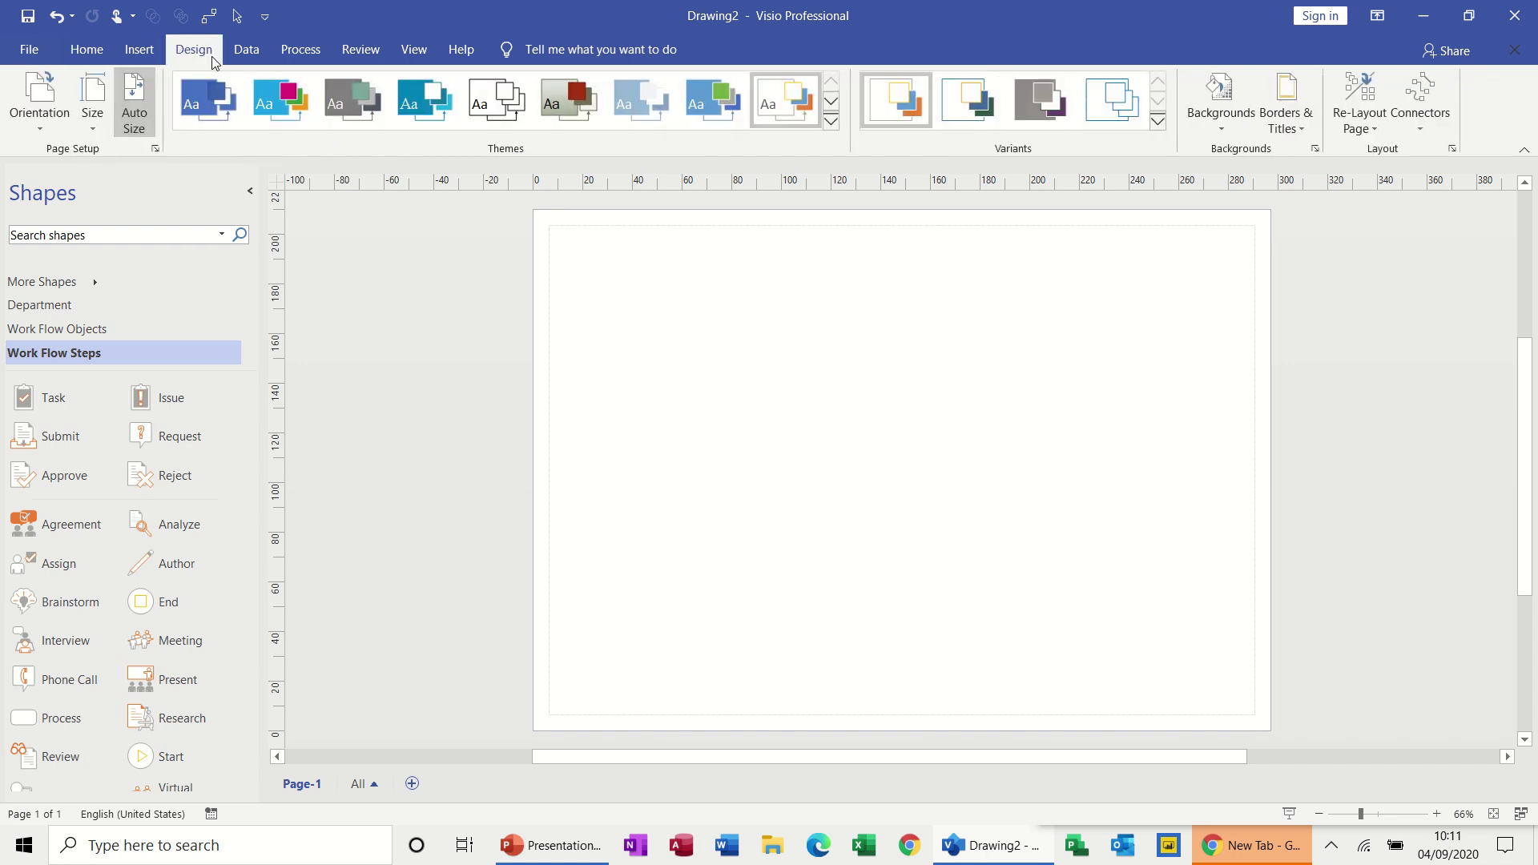
{"action": "left_click", "coordinate": [1276, 113]}
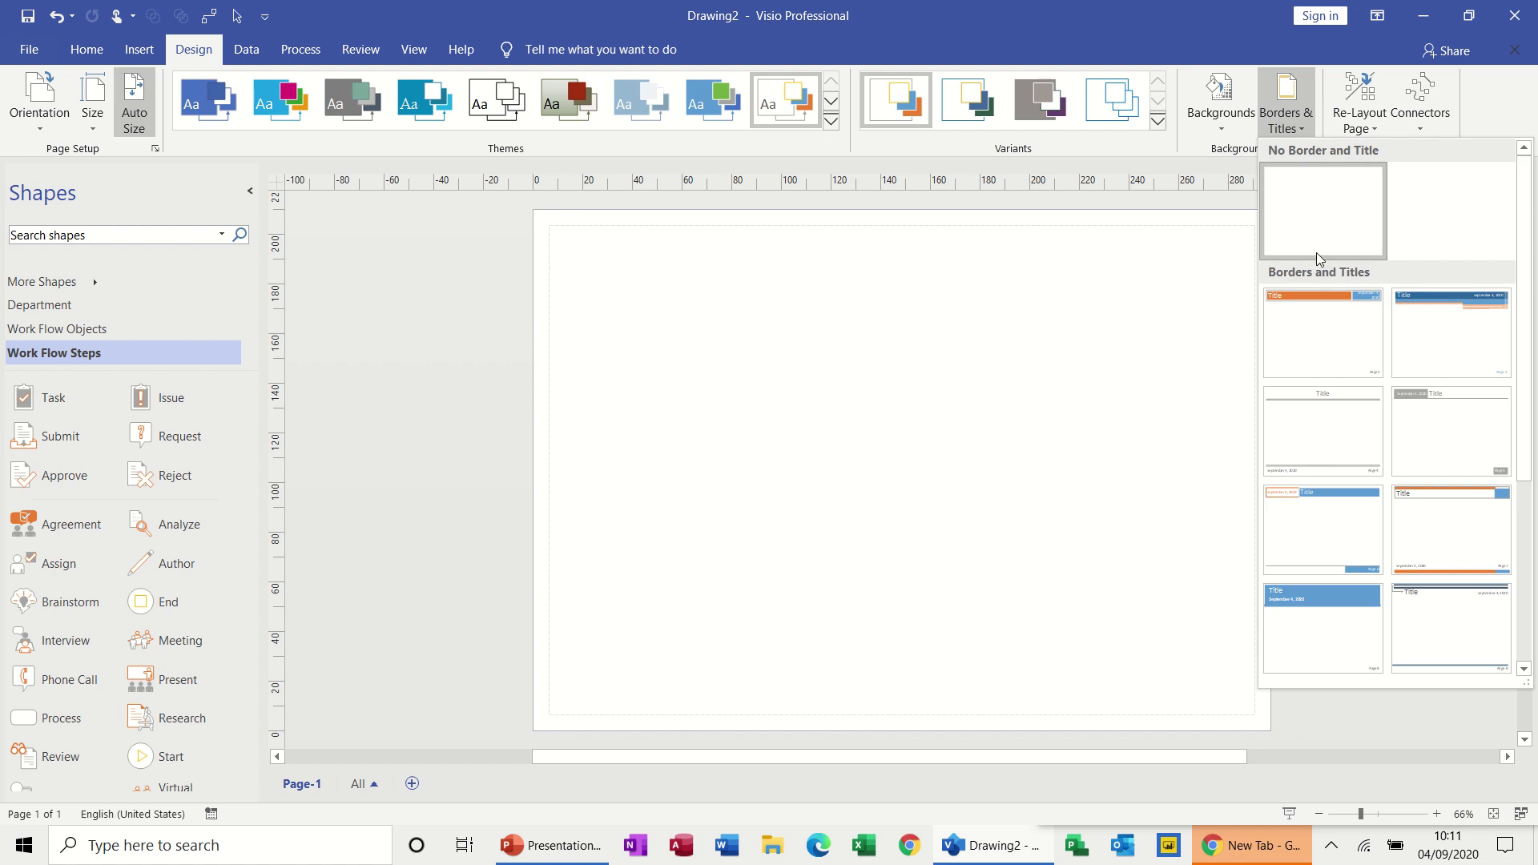
{"action": "left_click", "coordinate": [1318, 324]}
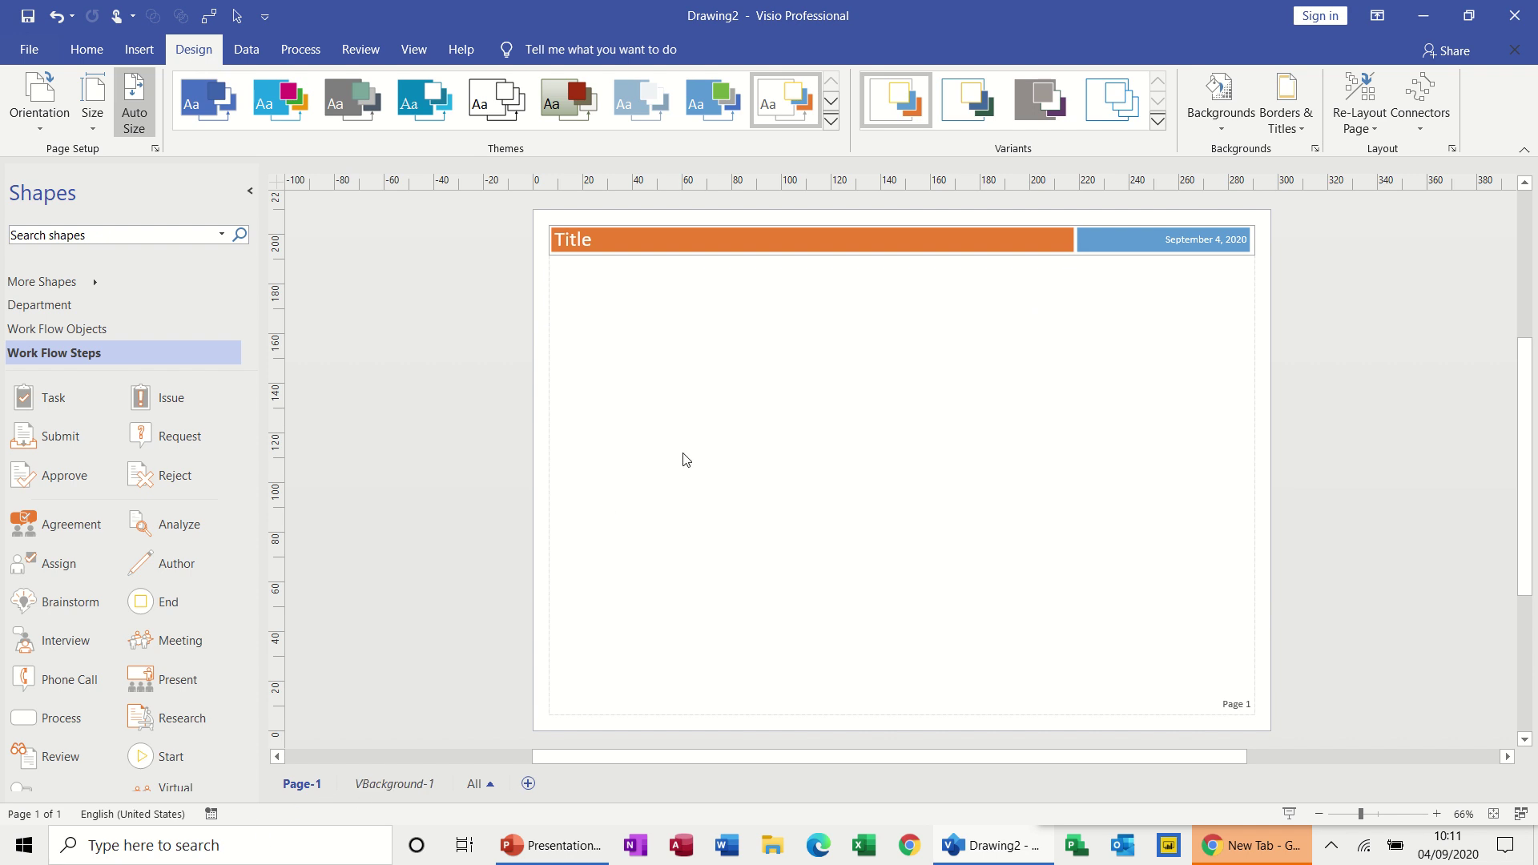
- On VBackground-1, set the title bar text to 'IT's Easy TRaining - Induction Process'
{"action": "left_click", "coordinate": [386, 781]}
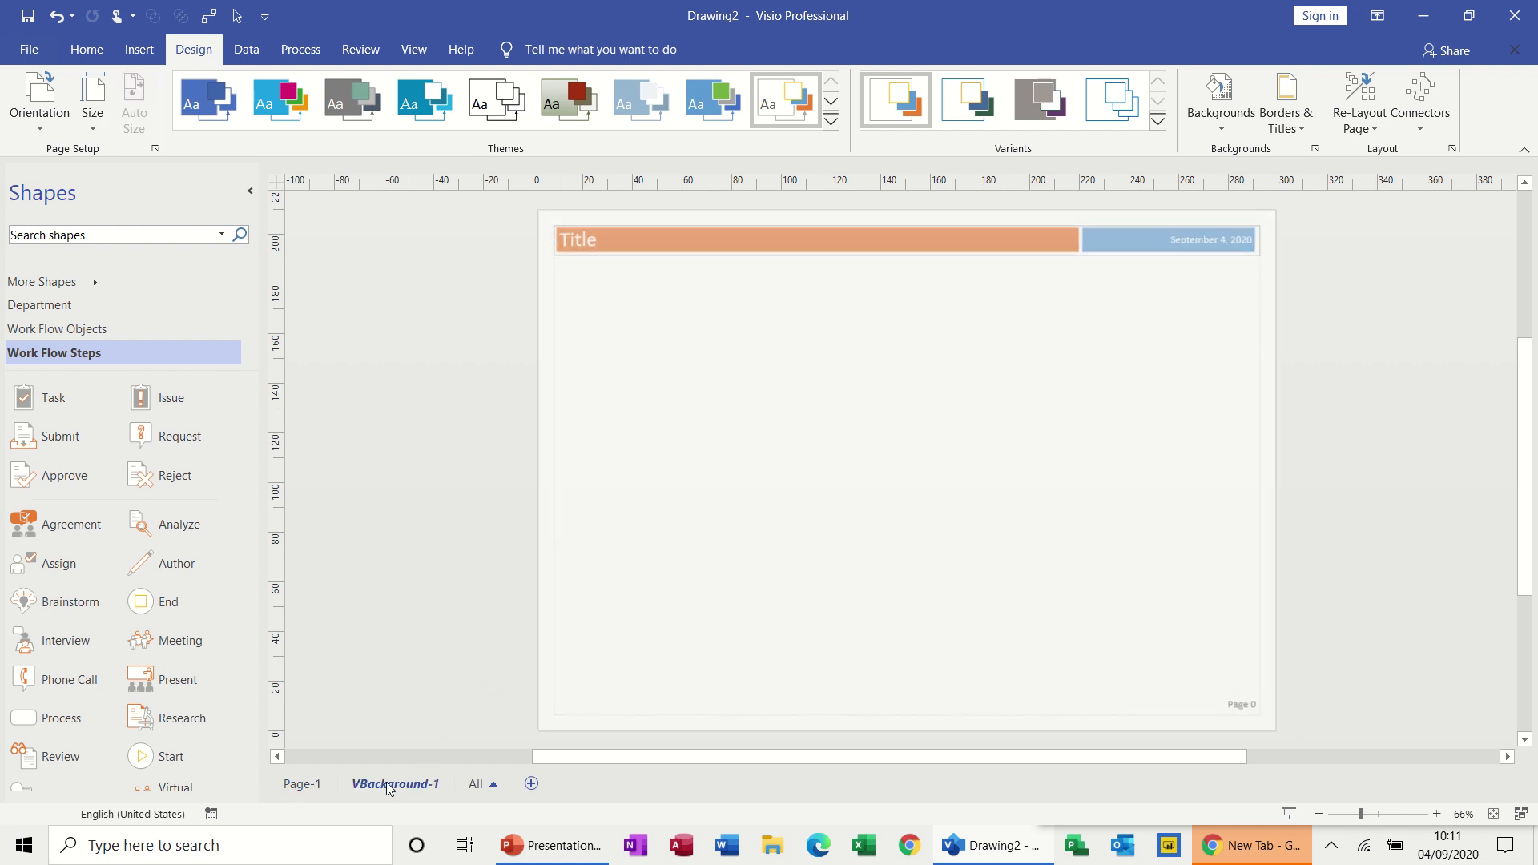
{"action": "left_click", "coordinate": [602, 244]}
{"action": "left_click", "coordinate": [602, 244]}
{"action": "left_click", "coordinate": [601, 244]}
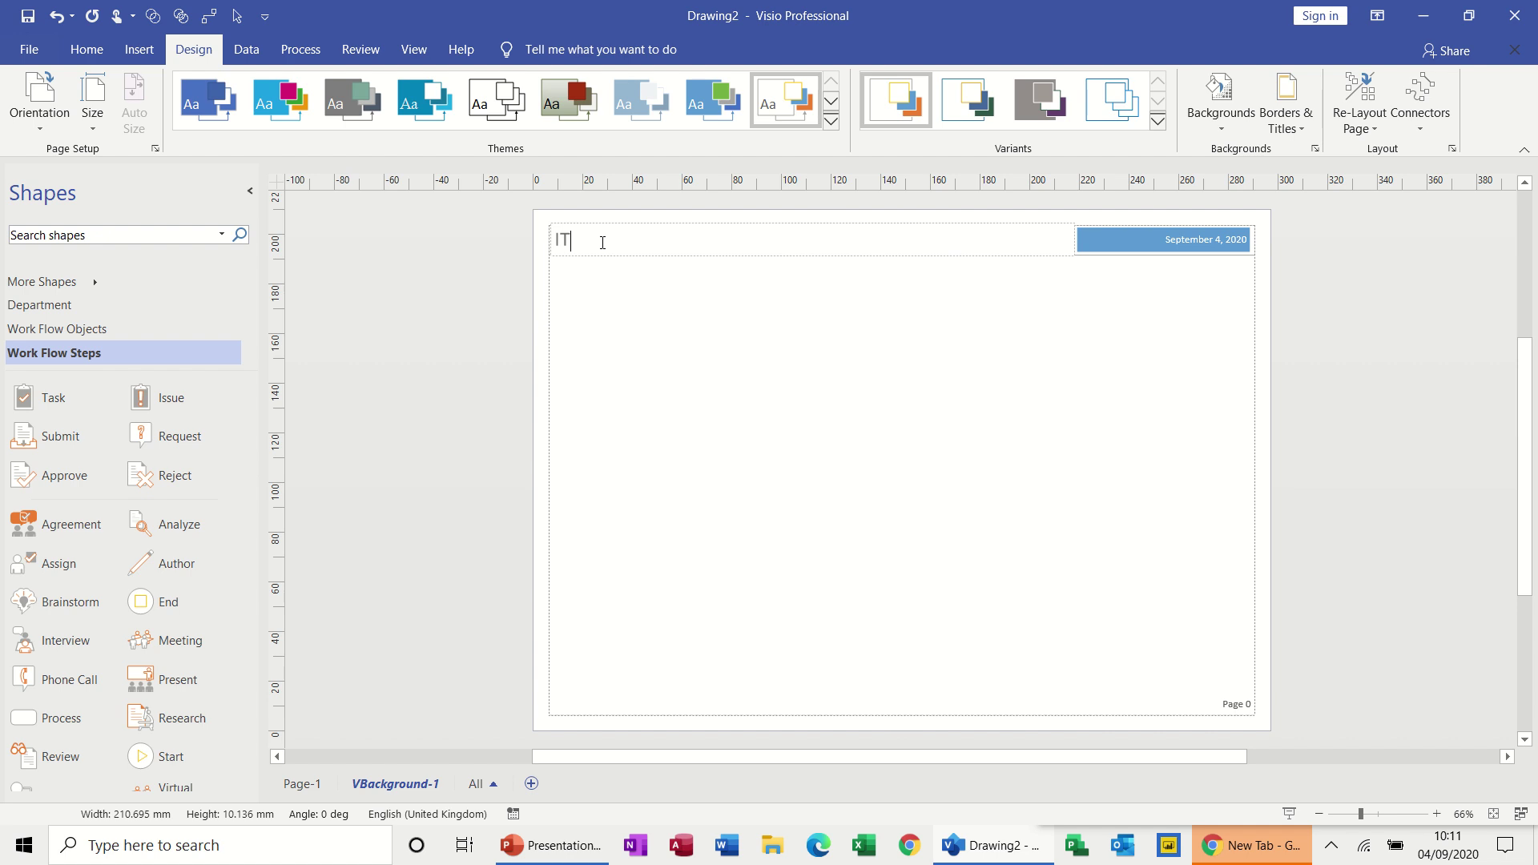
{"action": "type", "text": "IT's "}
{"action": "type", "text": "Easy TRa"}
{"action": "type", "text": "ining"}
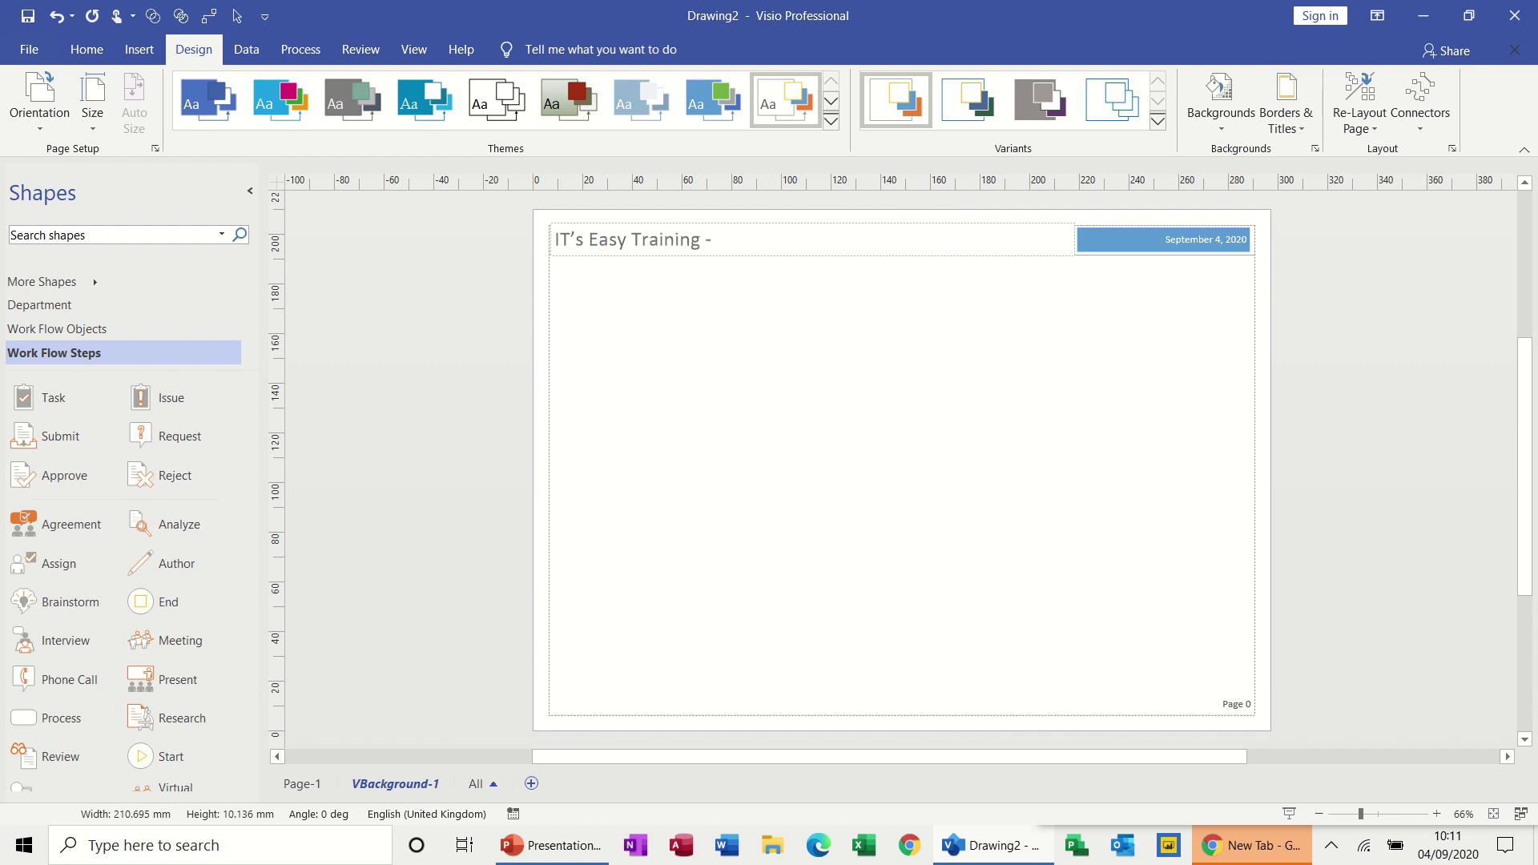
{"action": "type", "text": " - Induction Pro"}
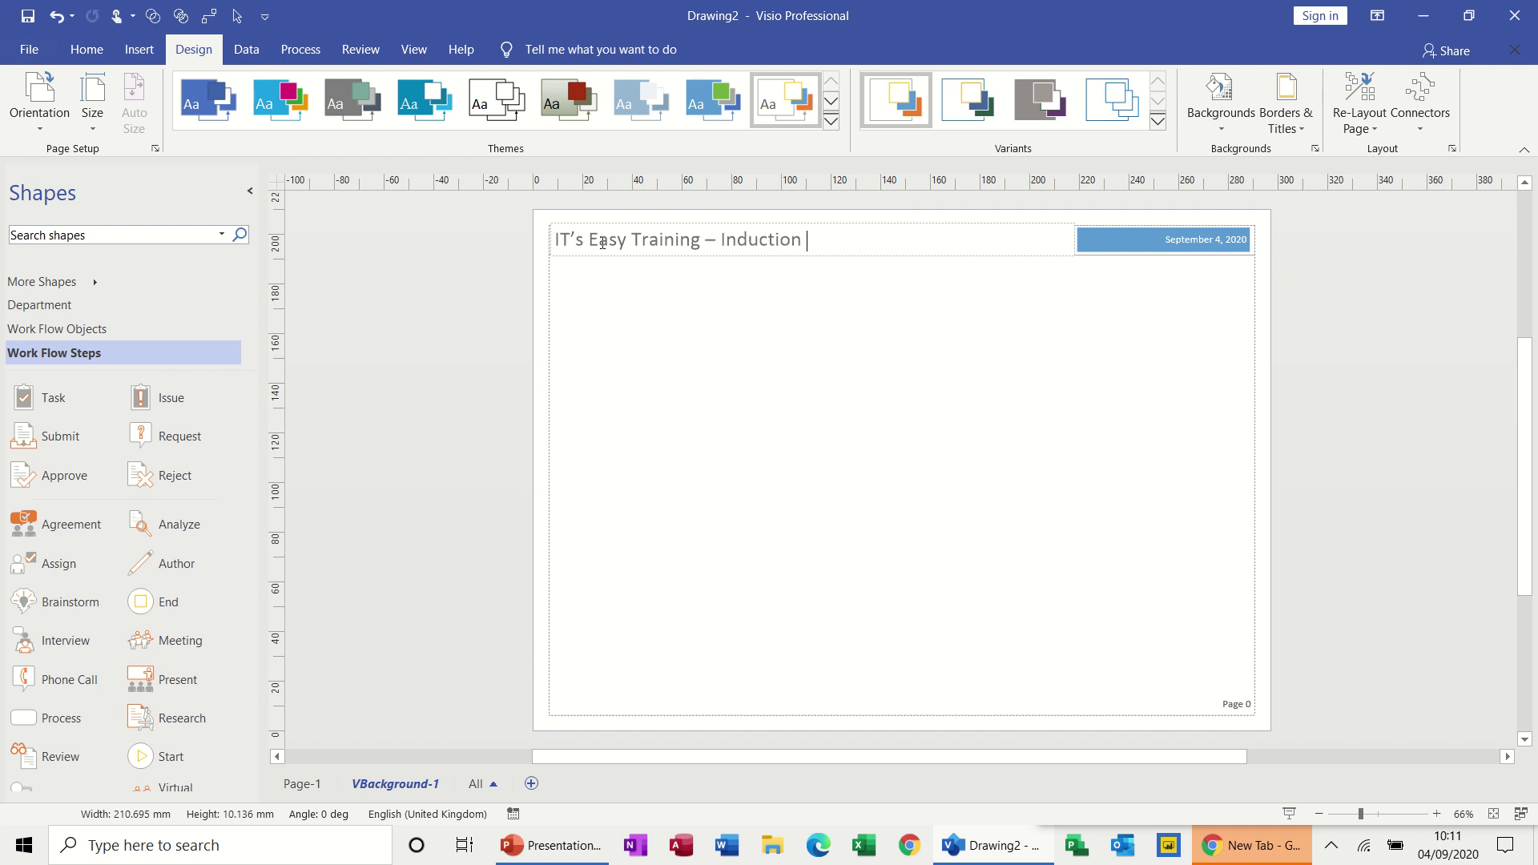
{"action": "type", "text": "cess"}
- Place a Start shape on Page-1 just below the left end of the title bar
{"action": "left_click", "coordinate": [308, 781]}
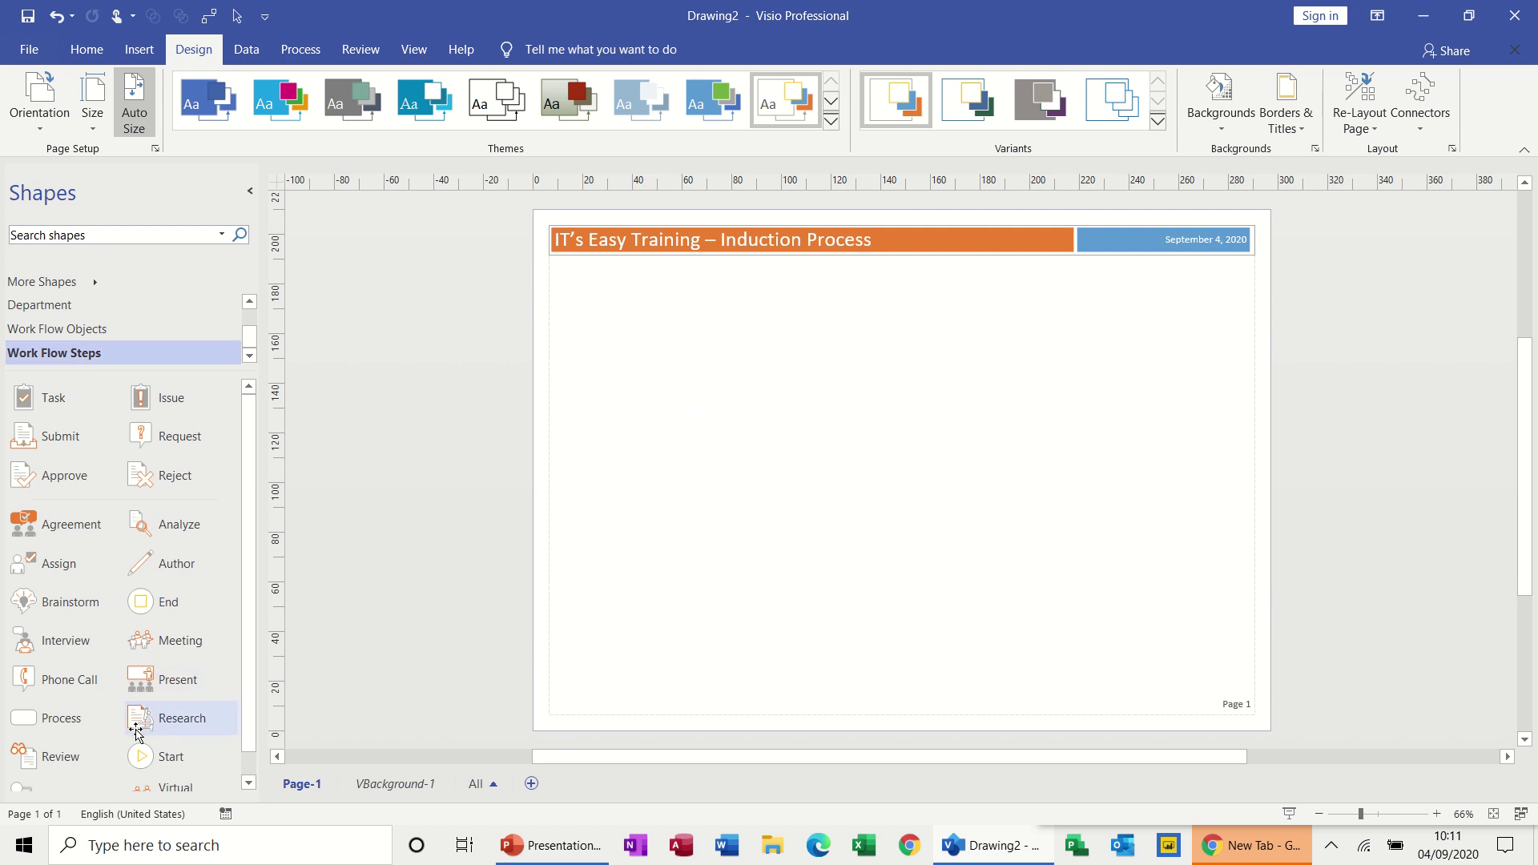
{"action": "left_click_drag", "start_coordinate": [144, 759], "coordinate": [602, 316]}
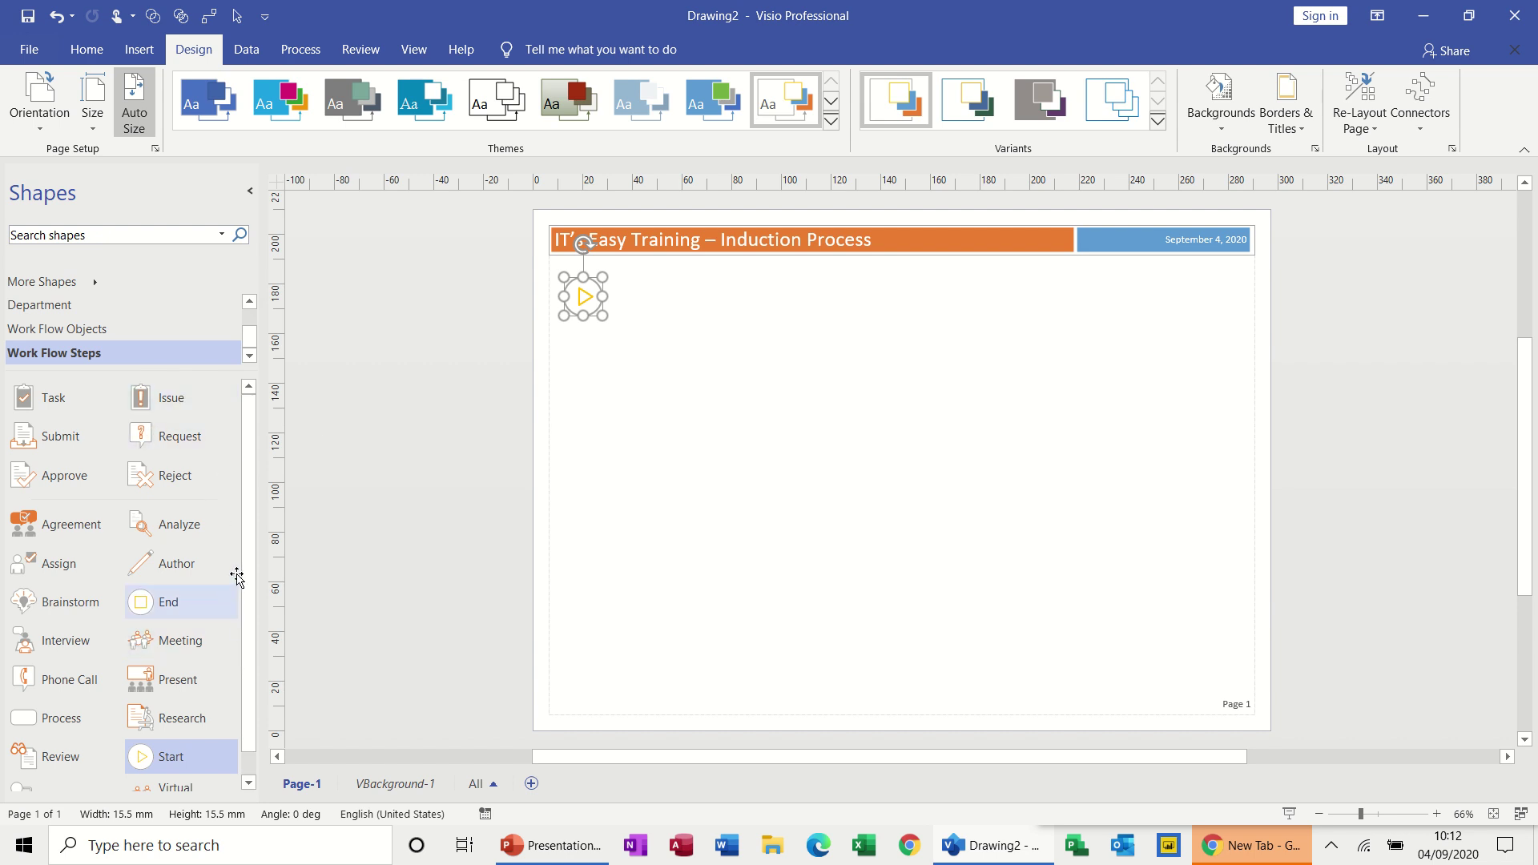
- Add a Person figure and then a Reception department shape in a row right of Start
{"action": "left_click", "coordinate": [117, 332]}
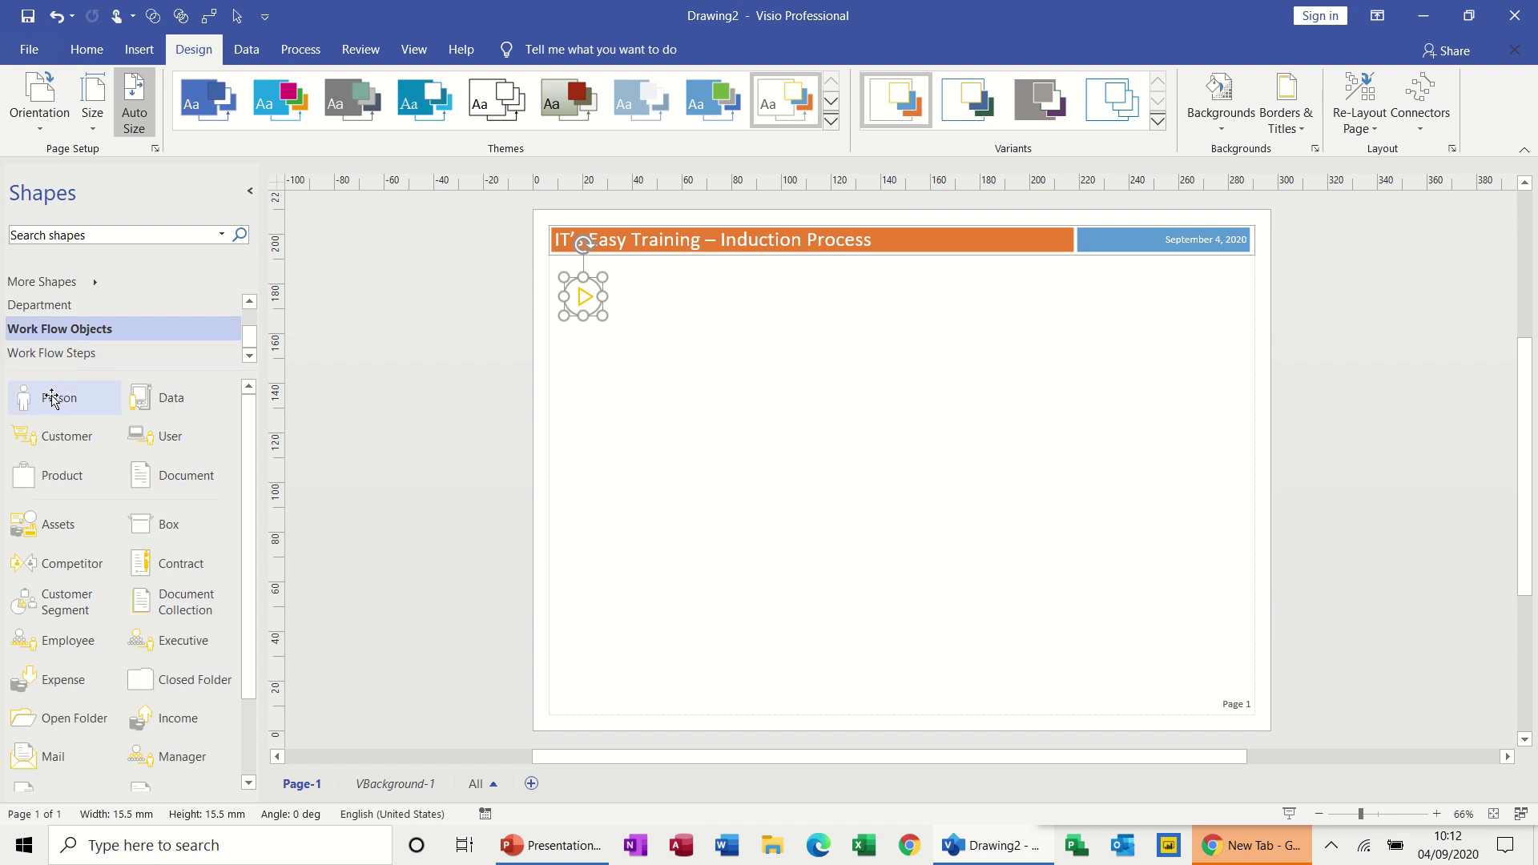
{"action": "left_click_drag", "start_coordinate": [51, 398], "coordinate": [654, 302]}
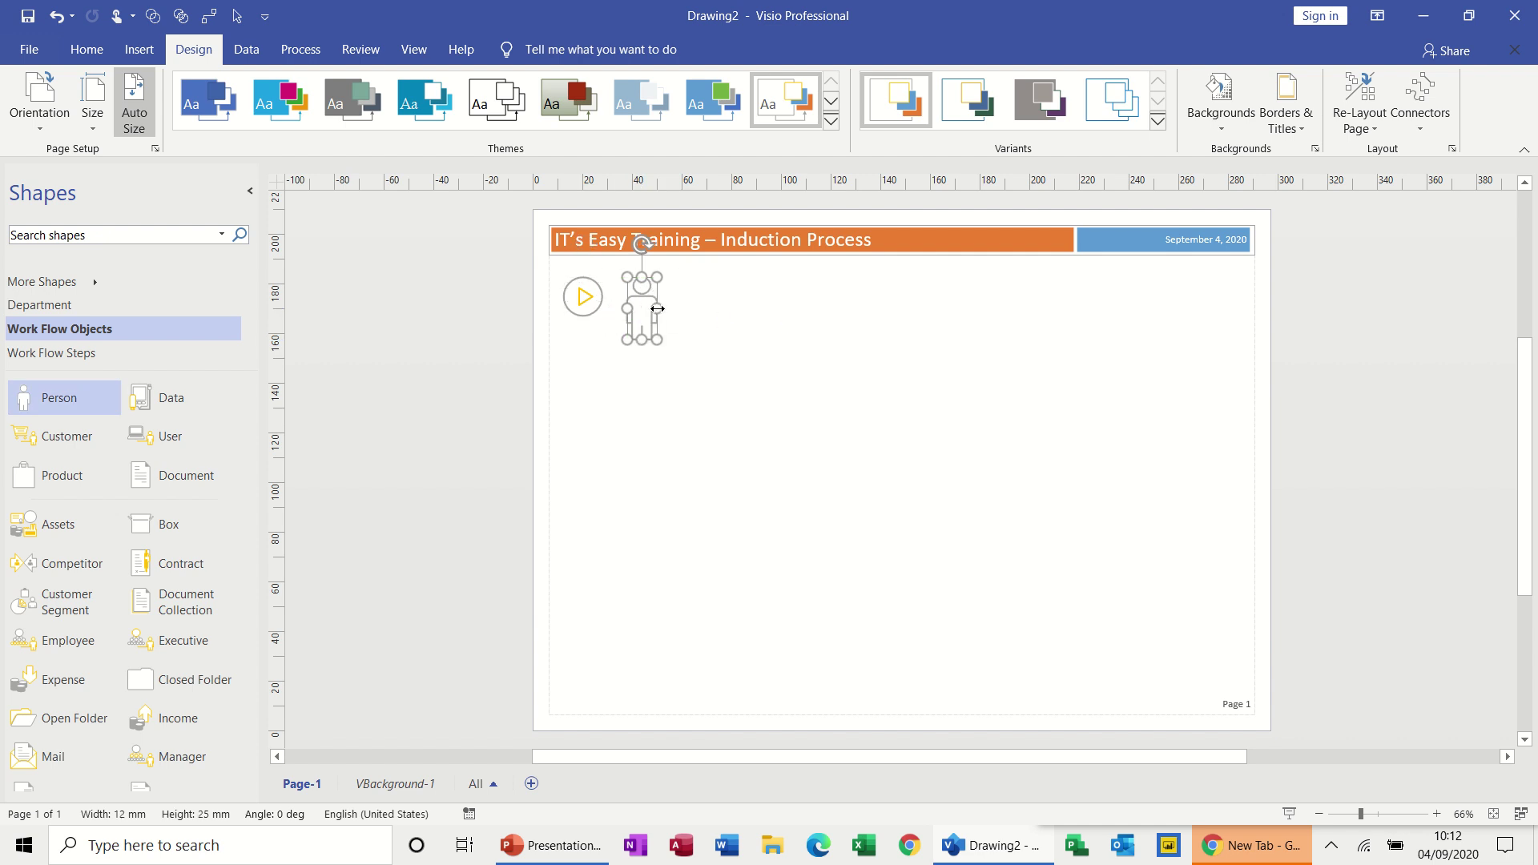
{"action": "left_click", "coordinate": [673, 310]}
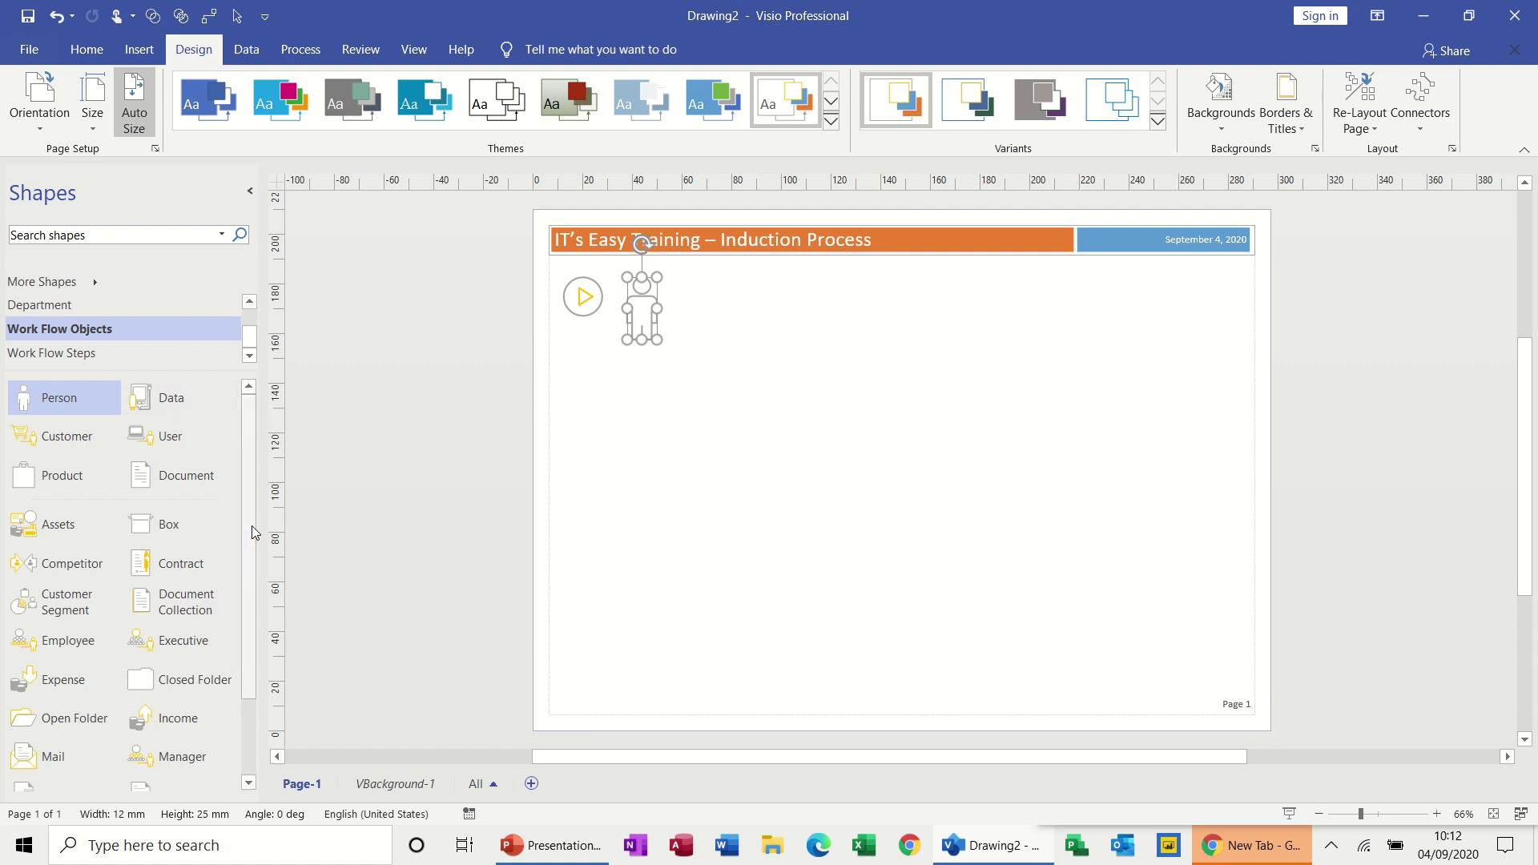
{"action": "left_click", "coordinate": [83, 306]}
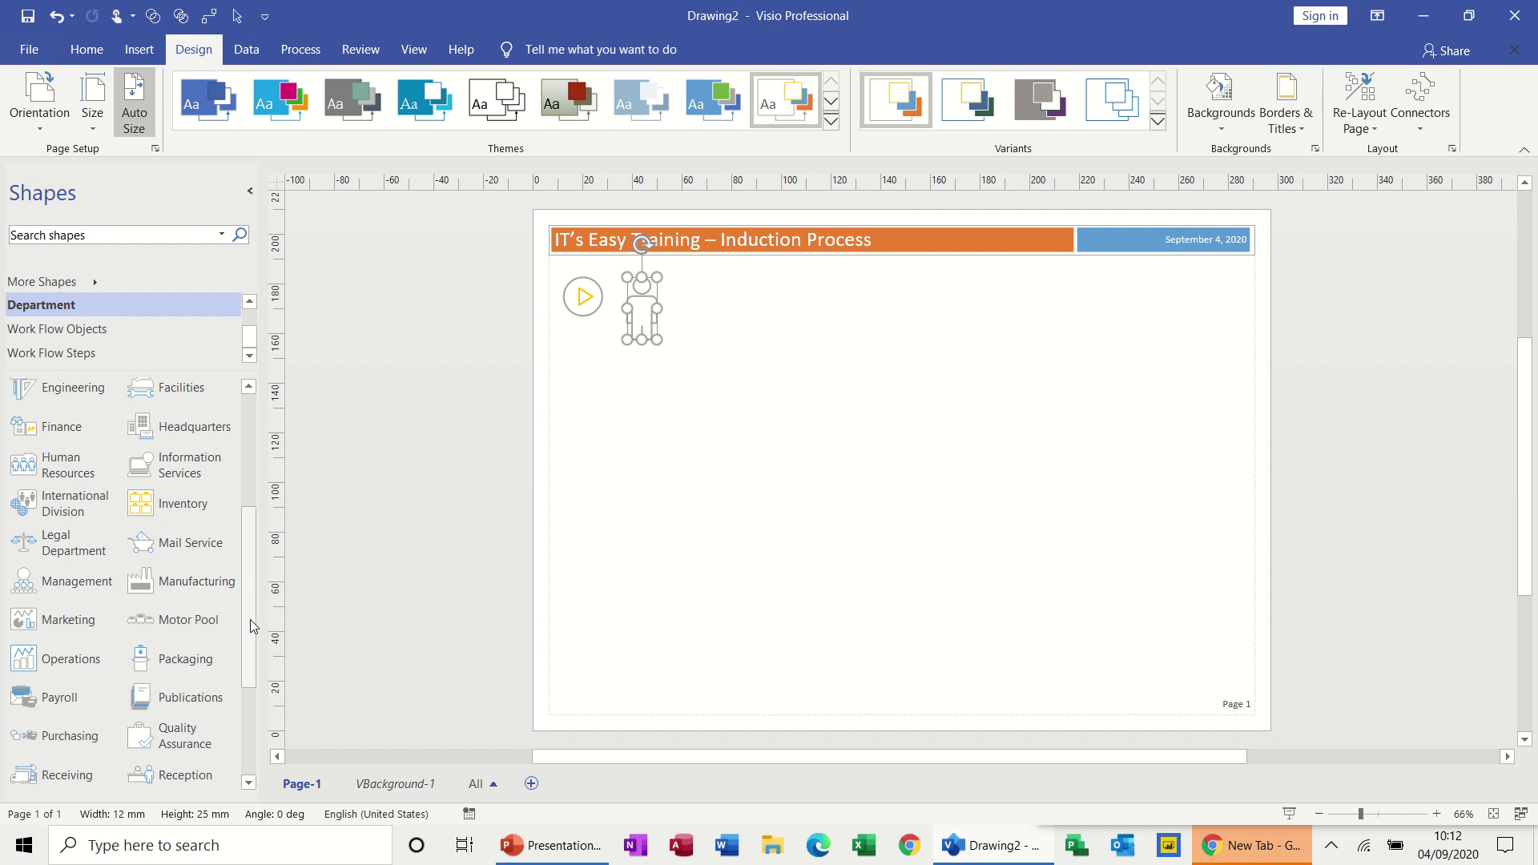
{"action": "left_click_drag", "start_coordinate": [253, 627], "coordinate": [744, 309]}
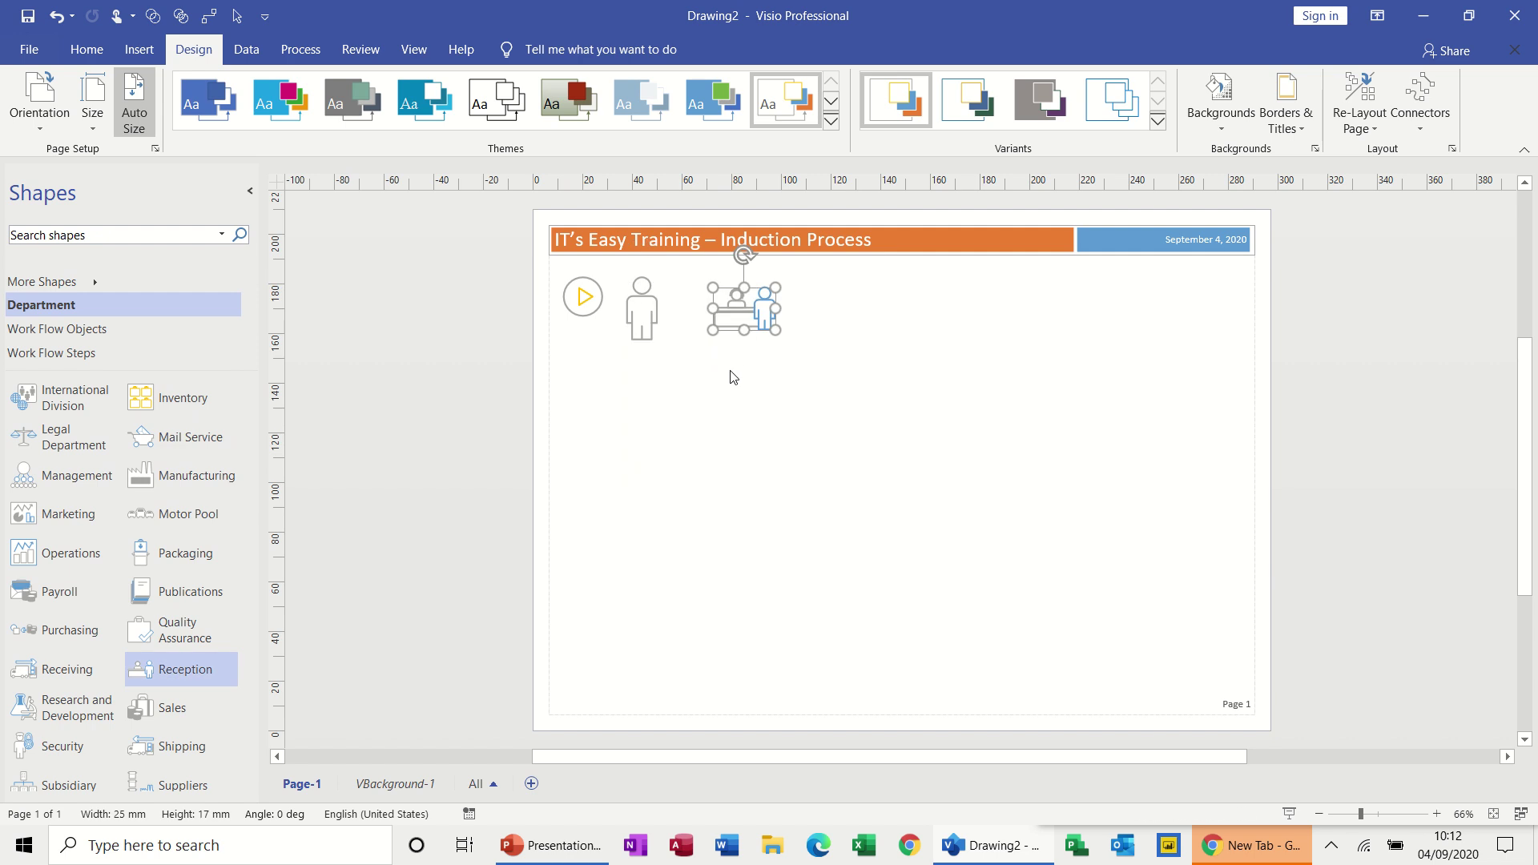
{"action": "left_click", "coordinate": [646, 316]}
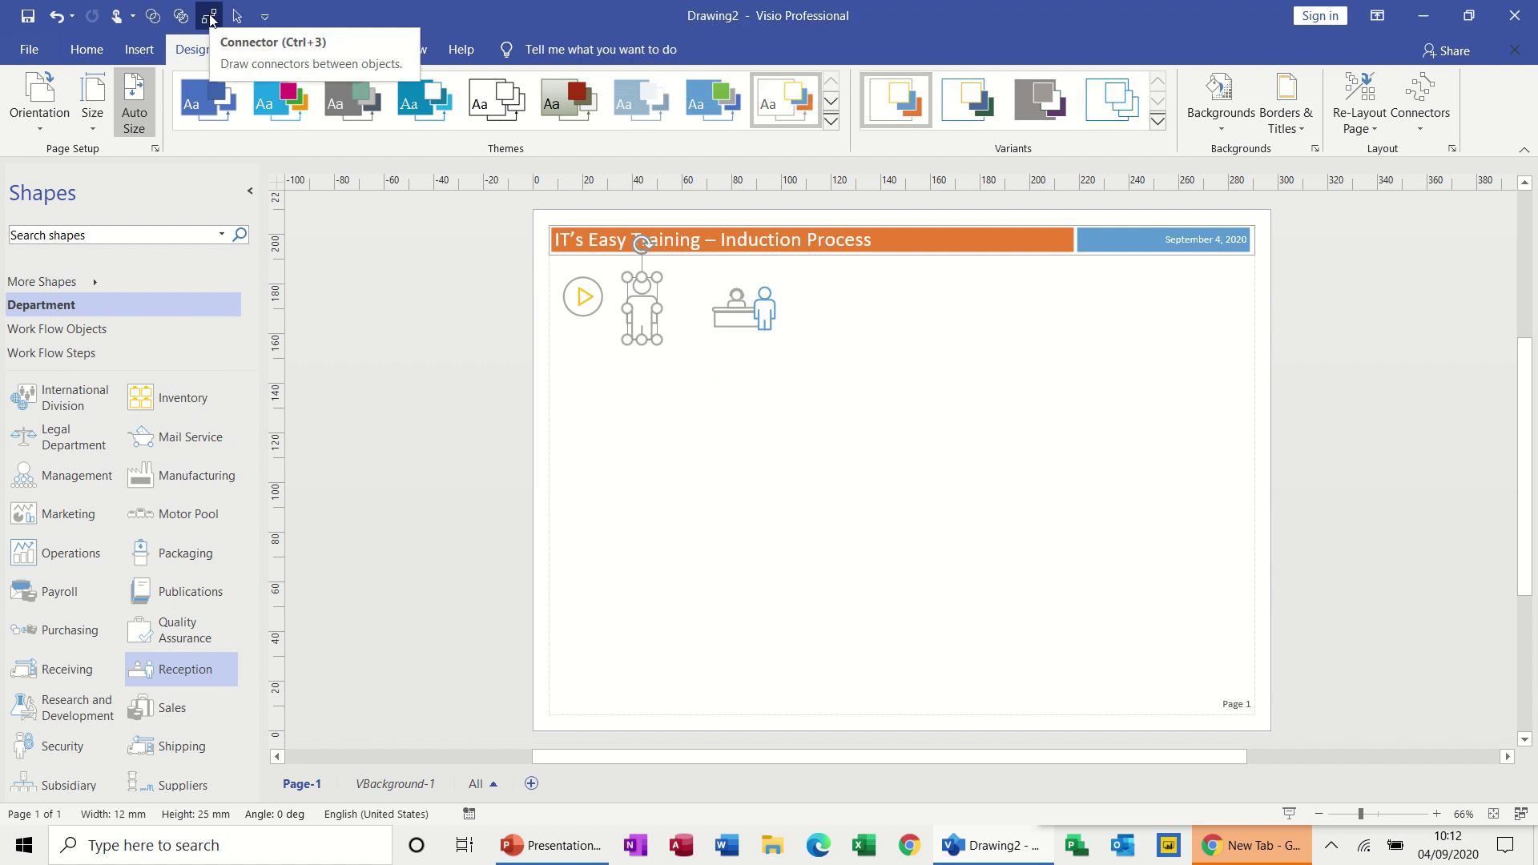
- Connect the person figure to the Reception shape and label the connector 'Issue Pass'
{"action": "left_click", "coordinate": [87, 49]}
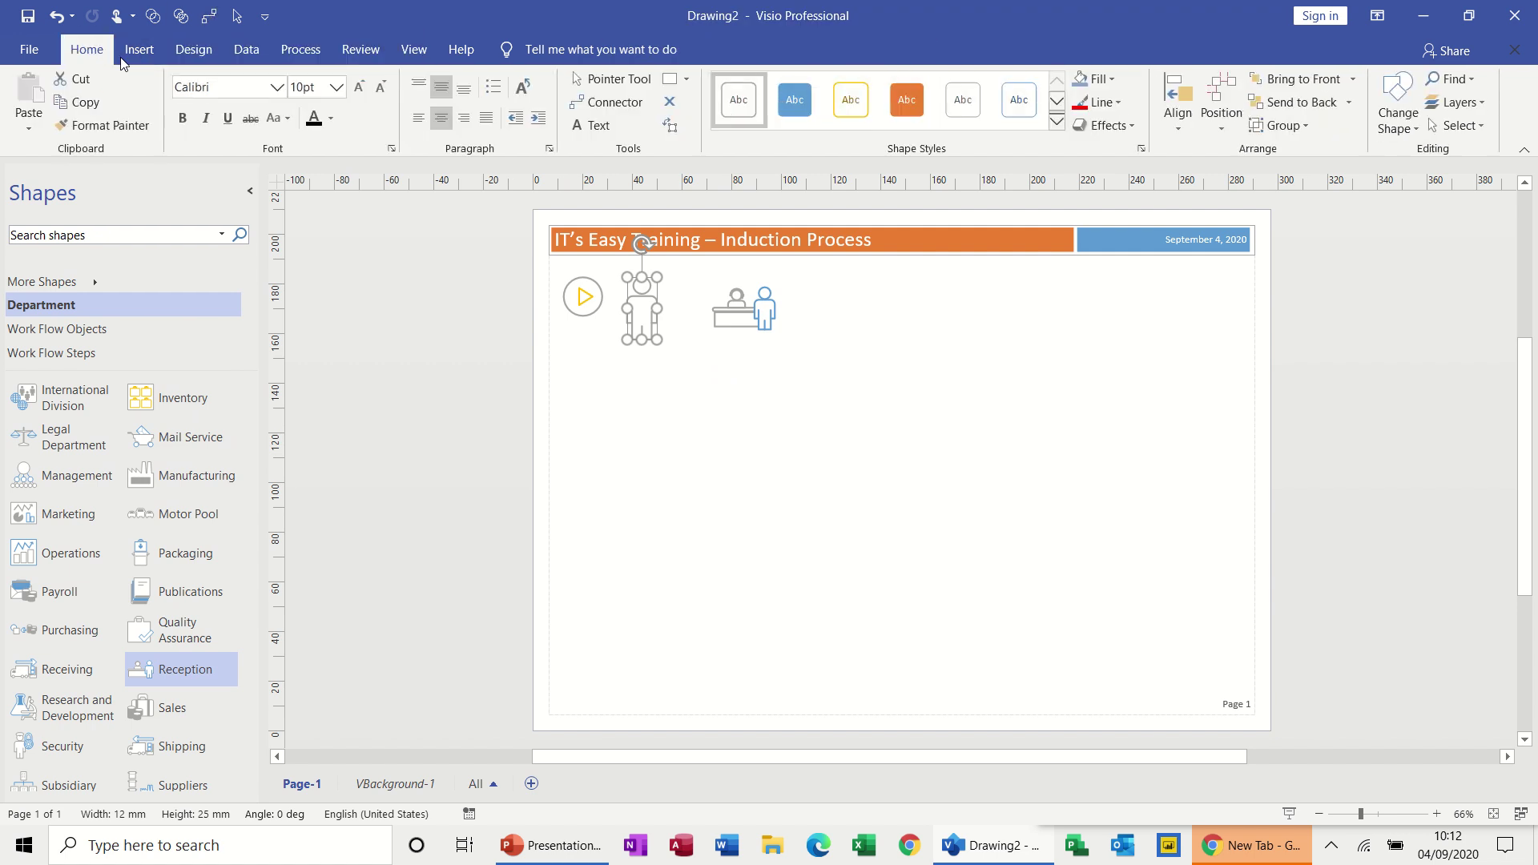
{"action": "right_click", "coordinate": [591, 105]}
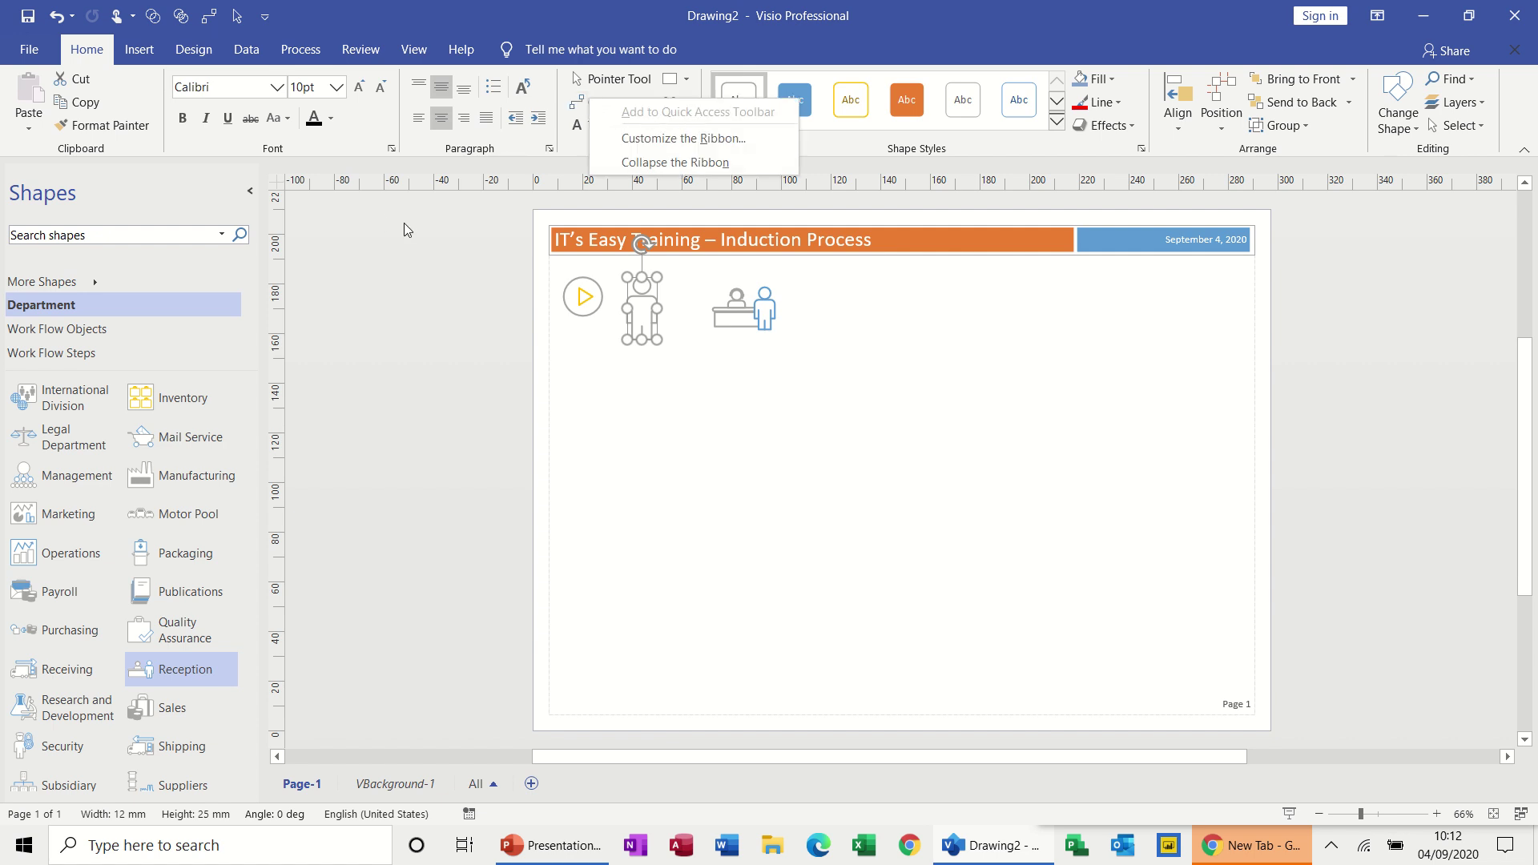
{"action": "left_click", "coordinate": [207, 18]}
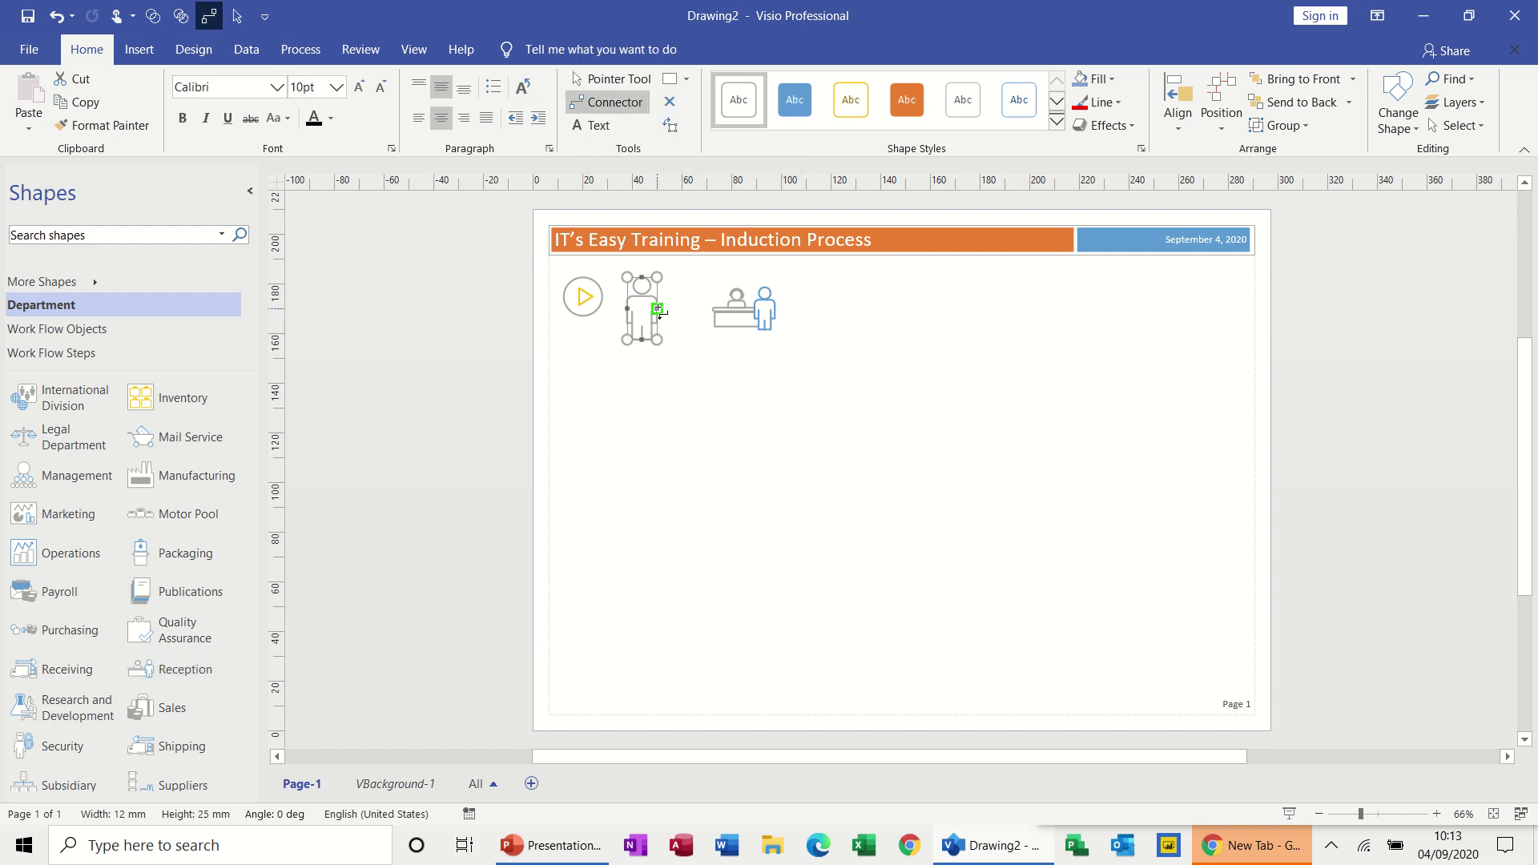
{"action": "left_click_drag", "start_coordinate": [658, 309], "coordinate": [711, 308]}
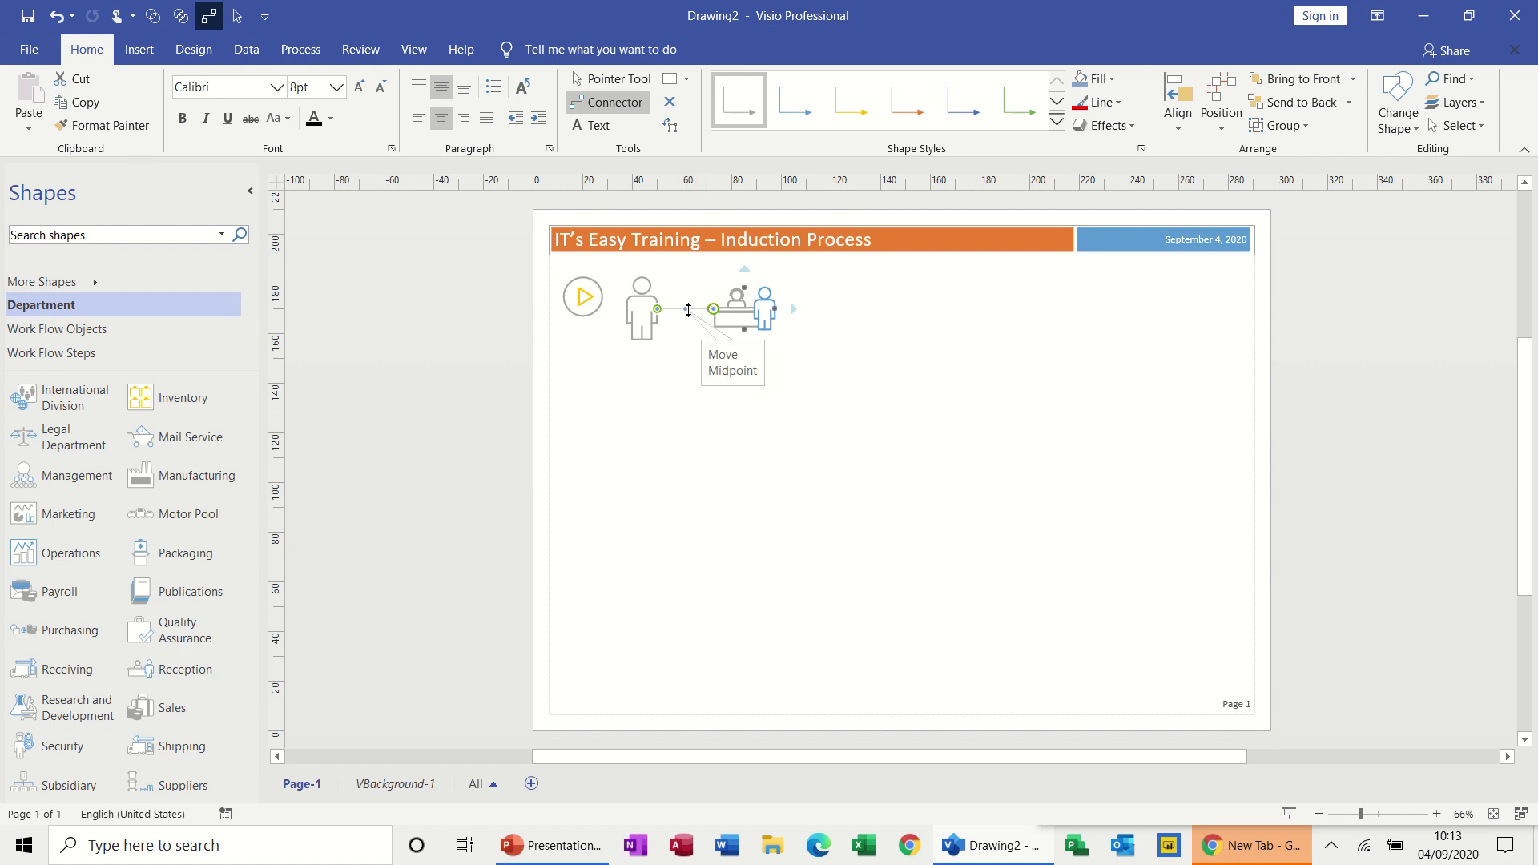
{"action": "key", "text": "Escape"}
{"action": "scroll", "coordinate": [687, 310], "scroll_direction": "up", "scroll_amount": 2}
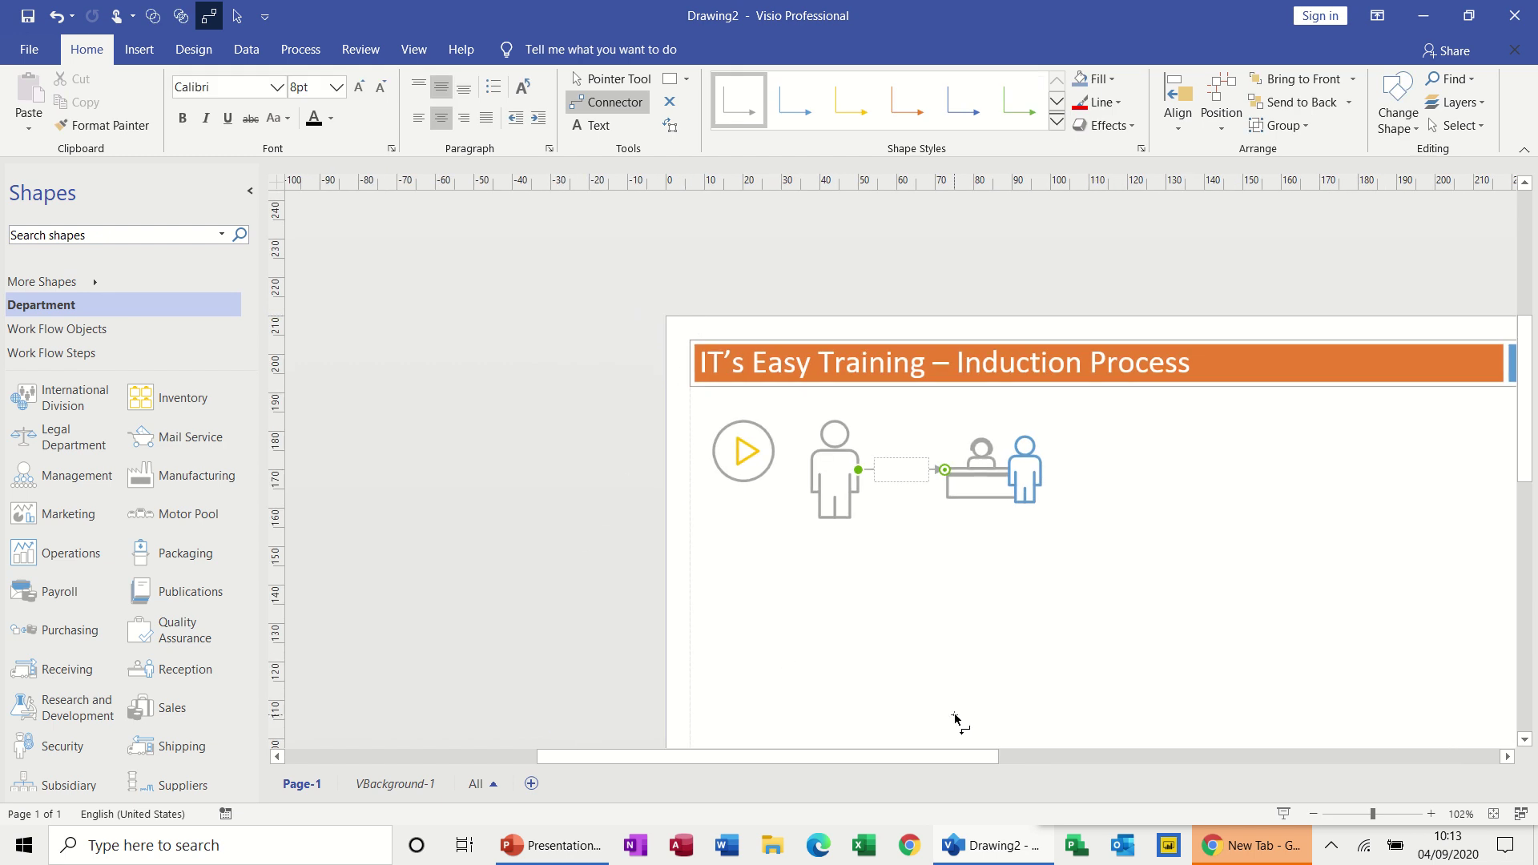
{"action": "type", "text": "Issue Pass"}
- Label the employee figure 'New Employee'
{"action": "left_click", "coordinate": [239, 24]}
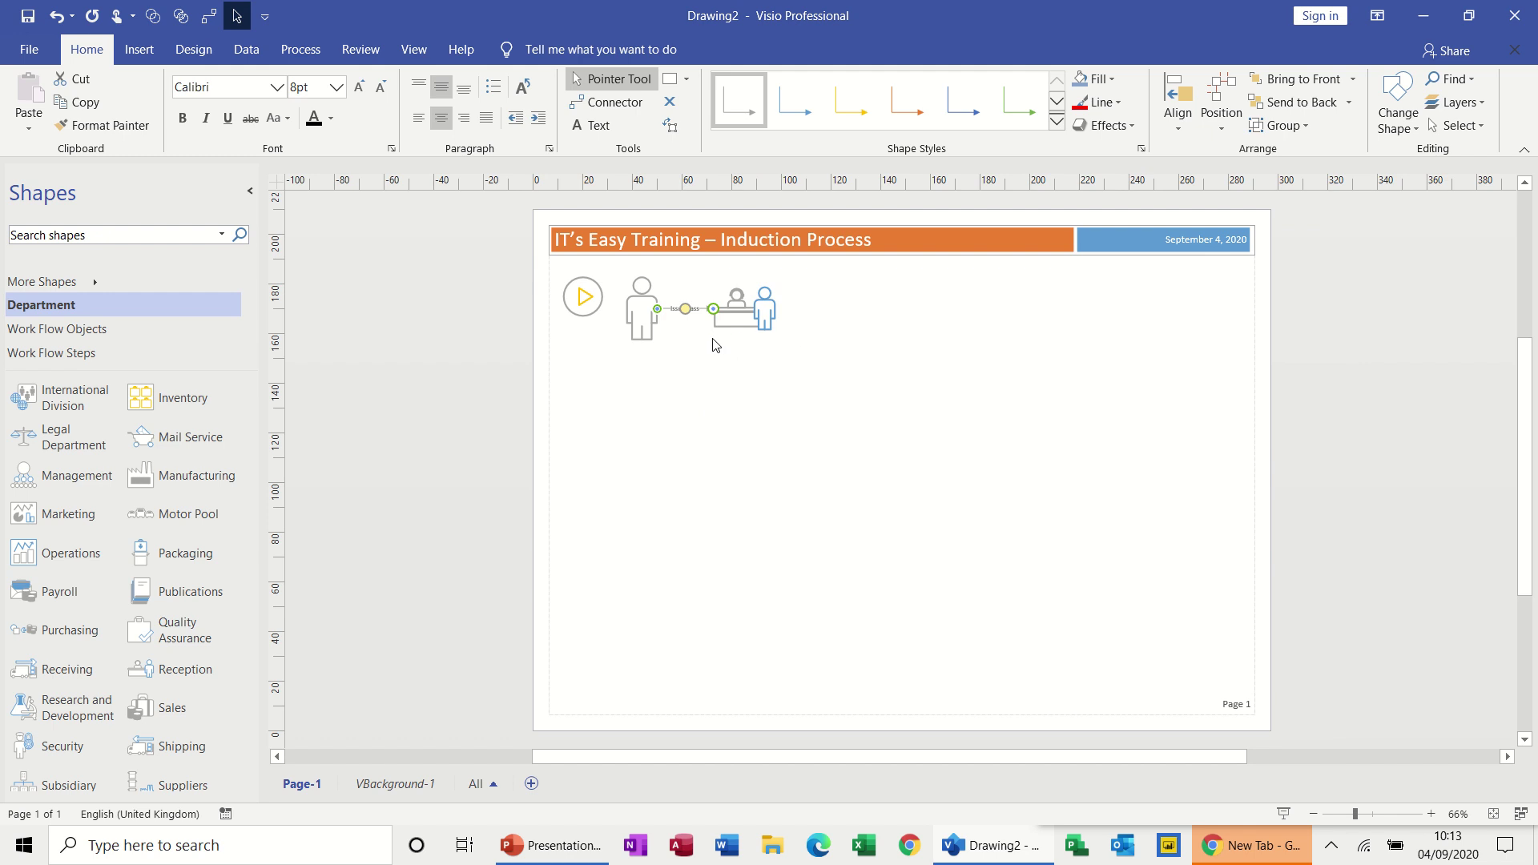
{"action": "left_click_drag", "start_coordinate": [644, 308], "coordinate": [708, 433]}
{"action": "key", "text": "ctrl+z"}
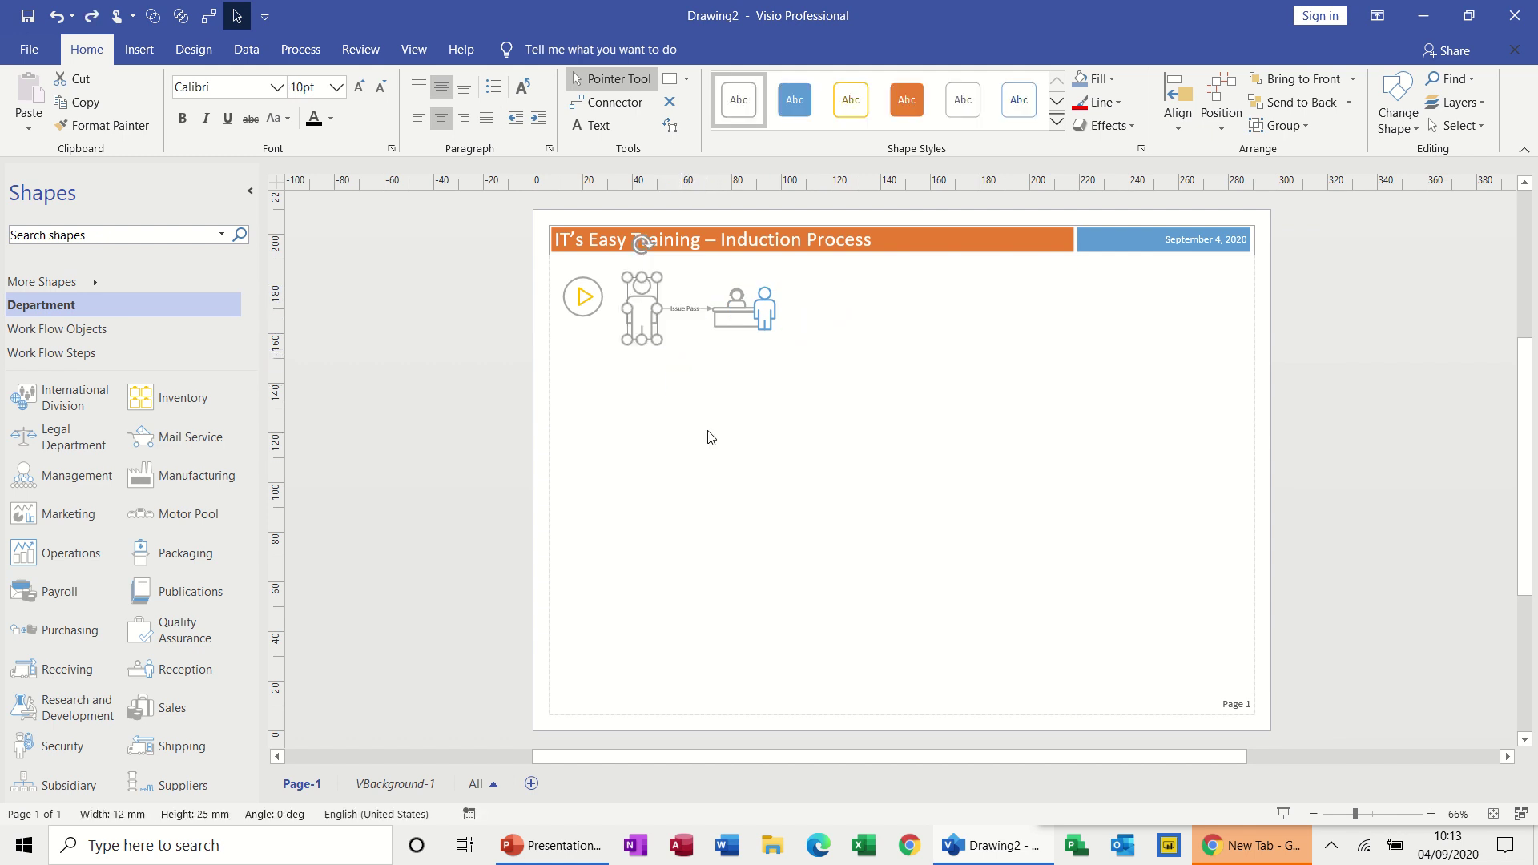
{"action": "double_click", "coordinate": [643, 320]}
{"action": "type", "text": "Ne"}
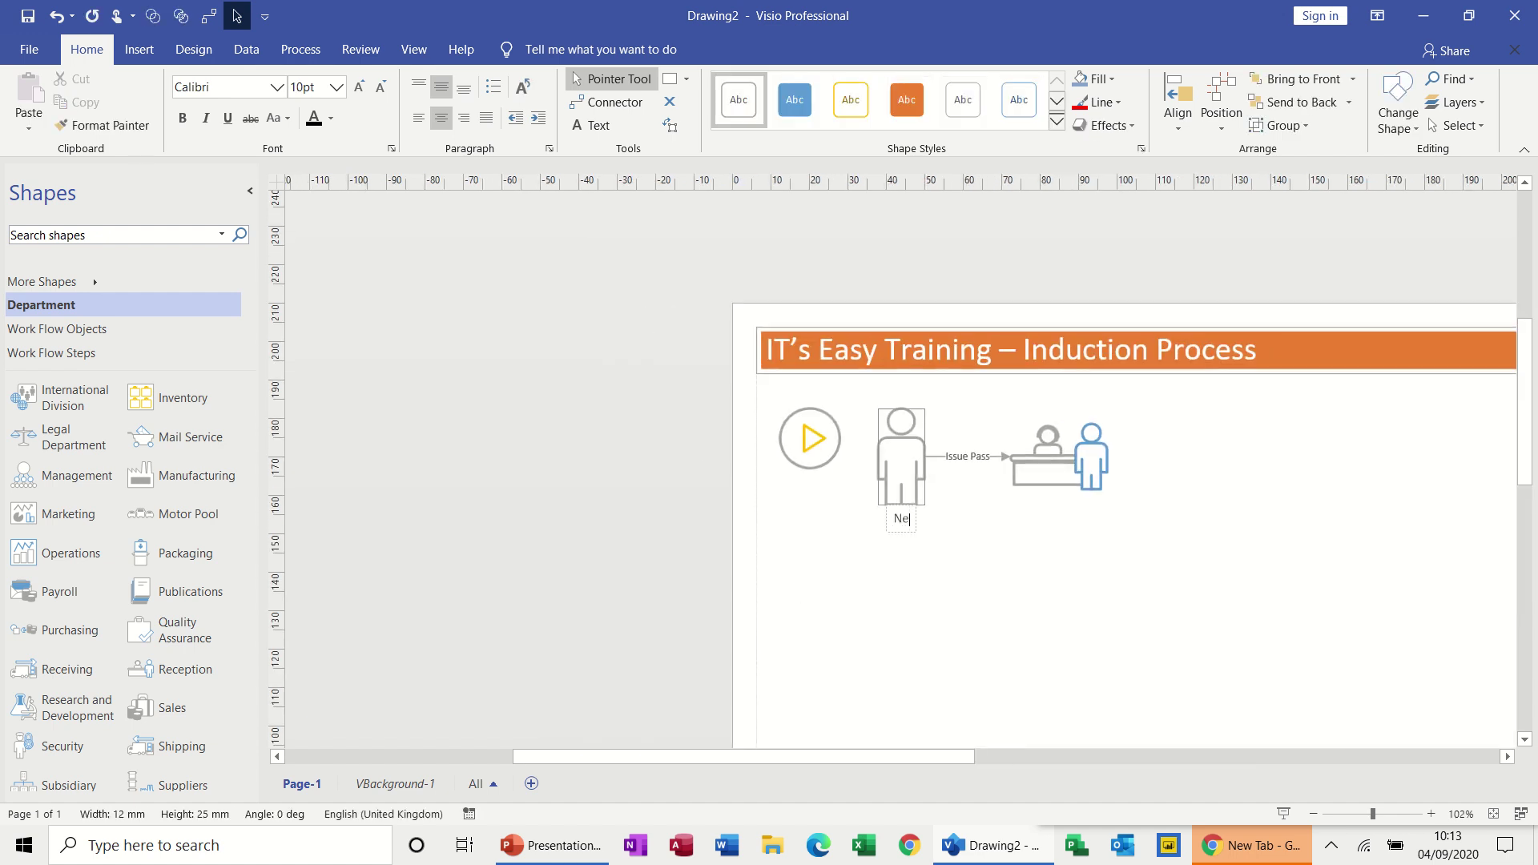
{"action": "type", "text": "w Employee"}
{"action": "left_click", "coordinate": [1030, 615]}
{"action": "key", "text": "ctrl+shift+w"}
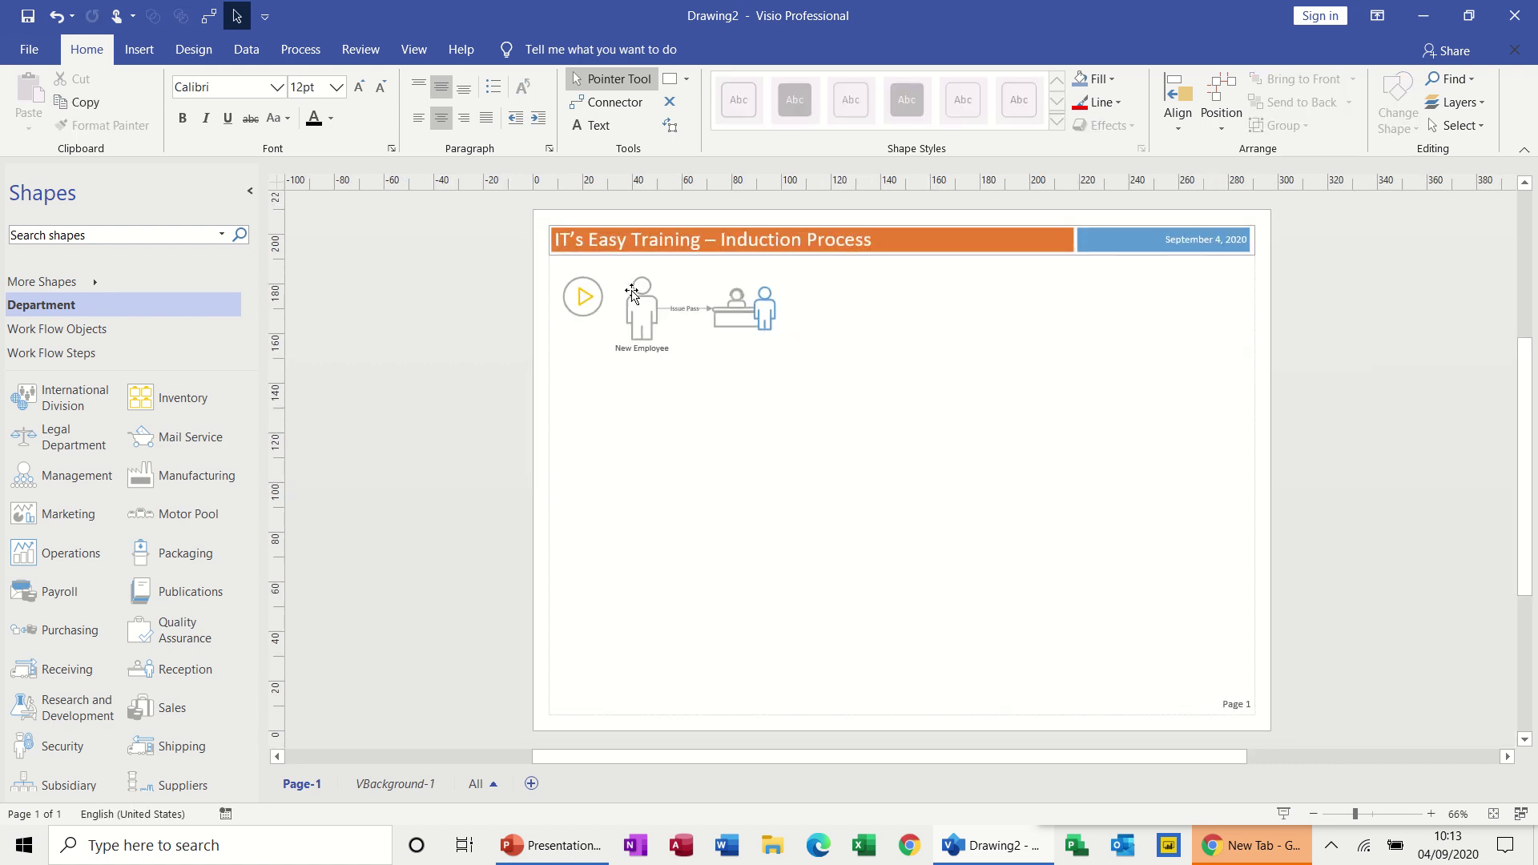
- Place a copy of New Employee right of Reception and connect the desk to it
{"action": "left_click_drag", "start_coordinate": [633, 305], "coordinate": [836, 308]}
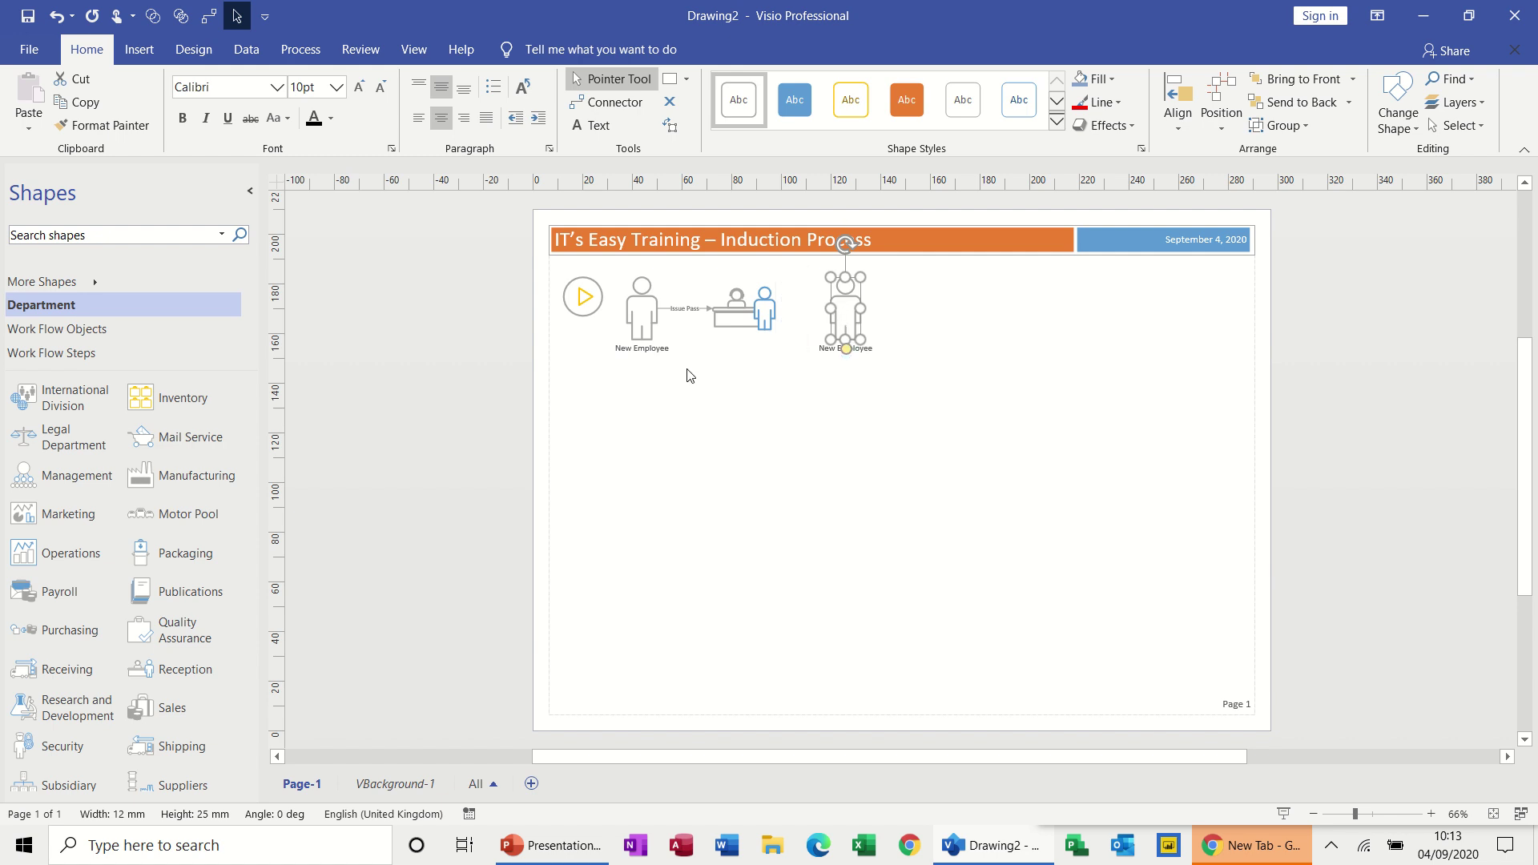
{"action": "left_click", "coordinate": [209, 15]}
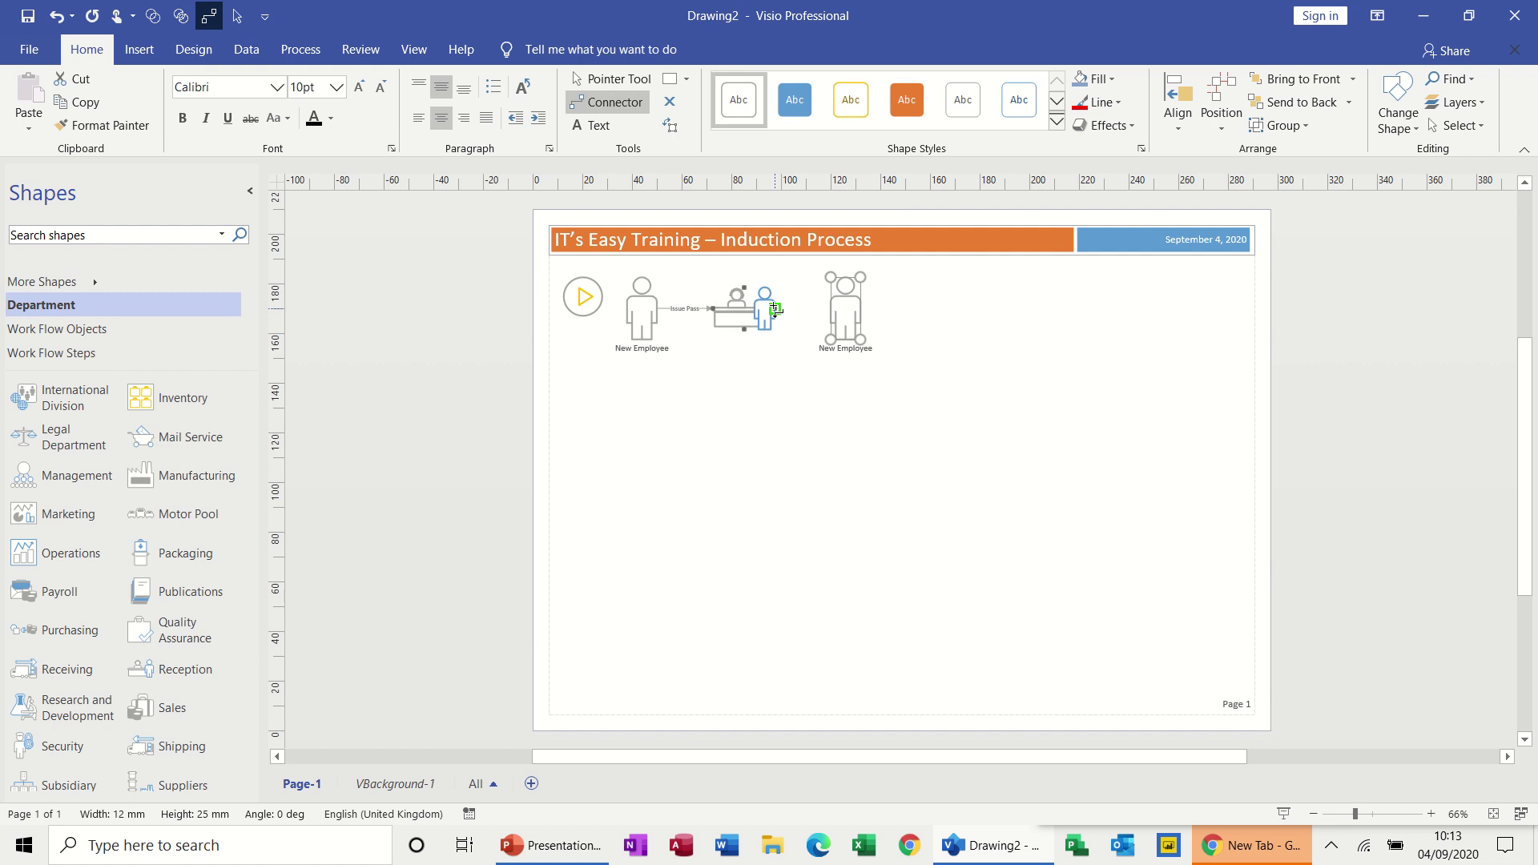
{"action": "left_click_drag", "start_coordinate": [776, 309], "coordinate": [830, 308]}
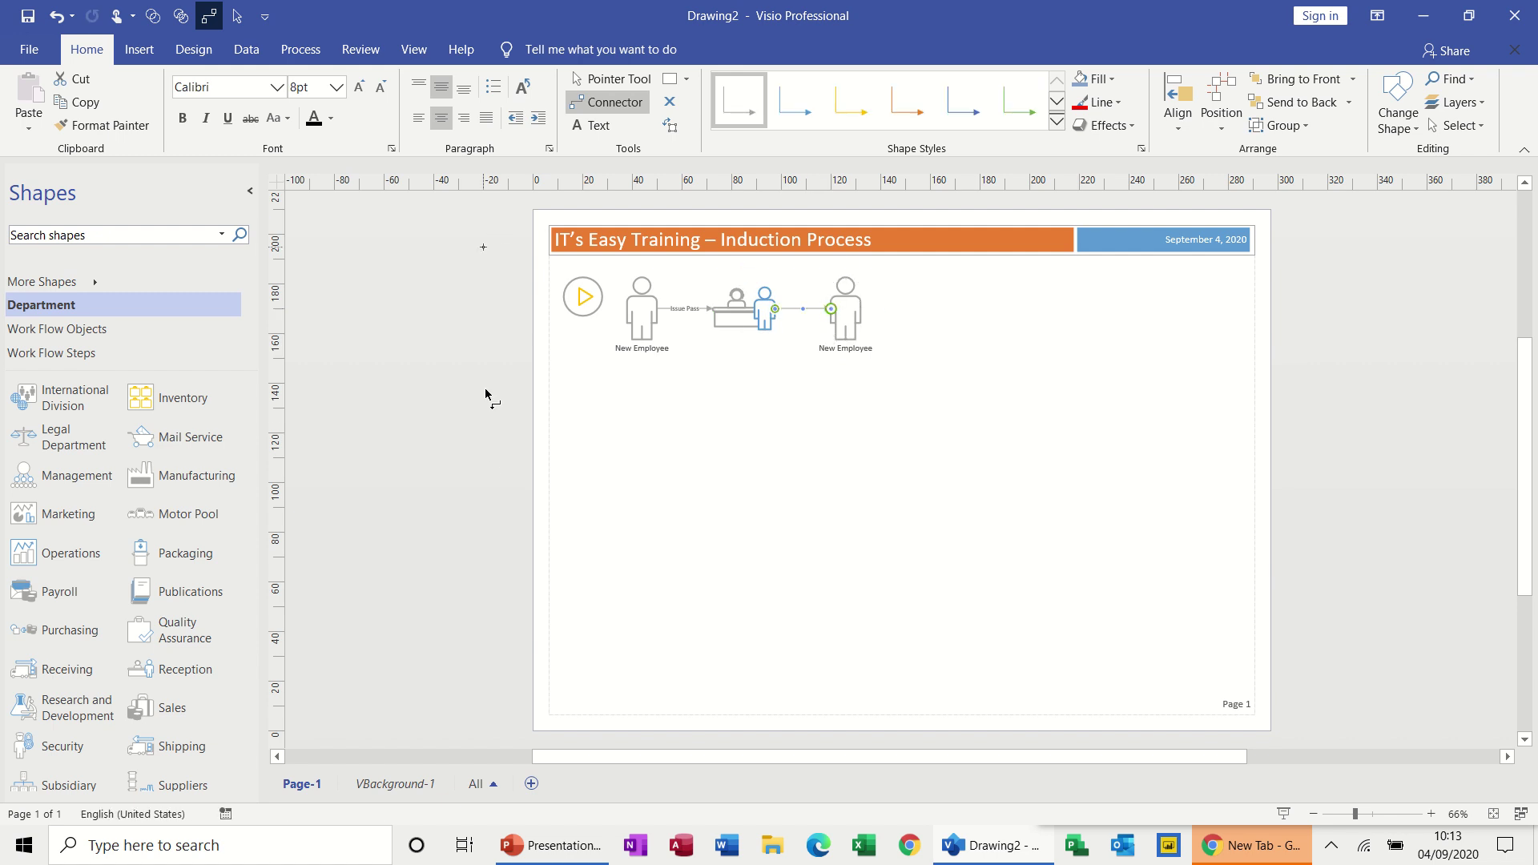
{"action": "left_click", "coordinate": [240, 18]}
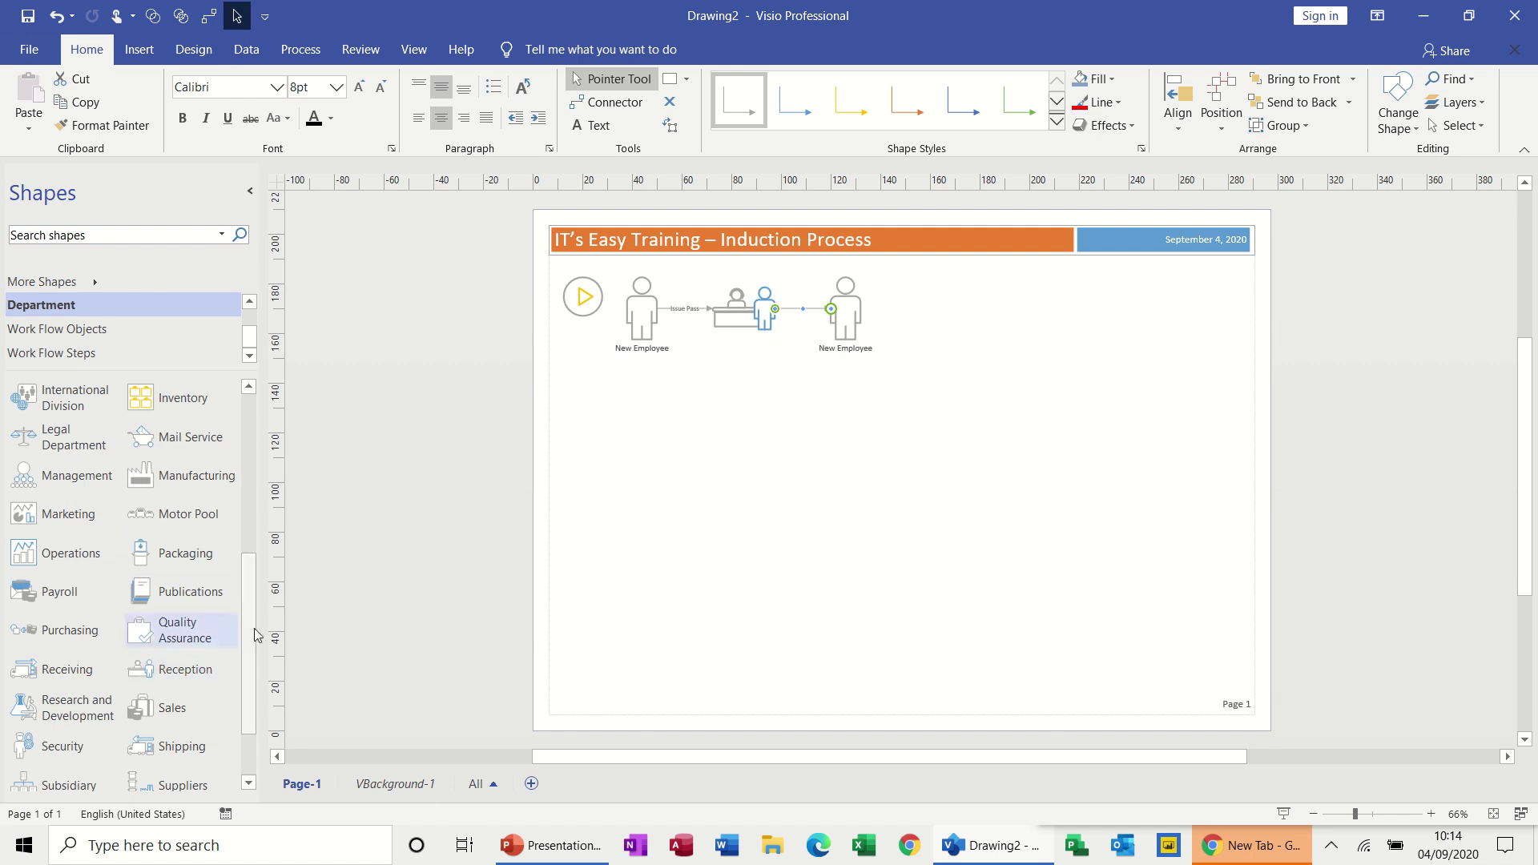
- Add the Finance and then the Human Resources department shapes right of the second New Employee
{"action": "left_click_drag", "start_coordinate": [251, 641], "coordinate": [250, 467]}
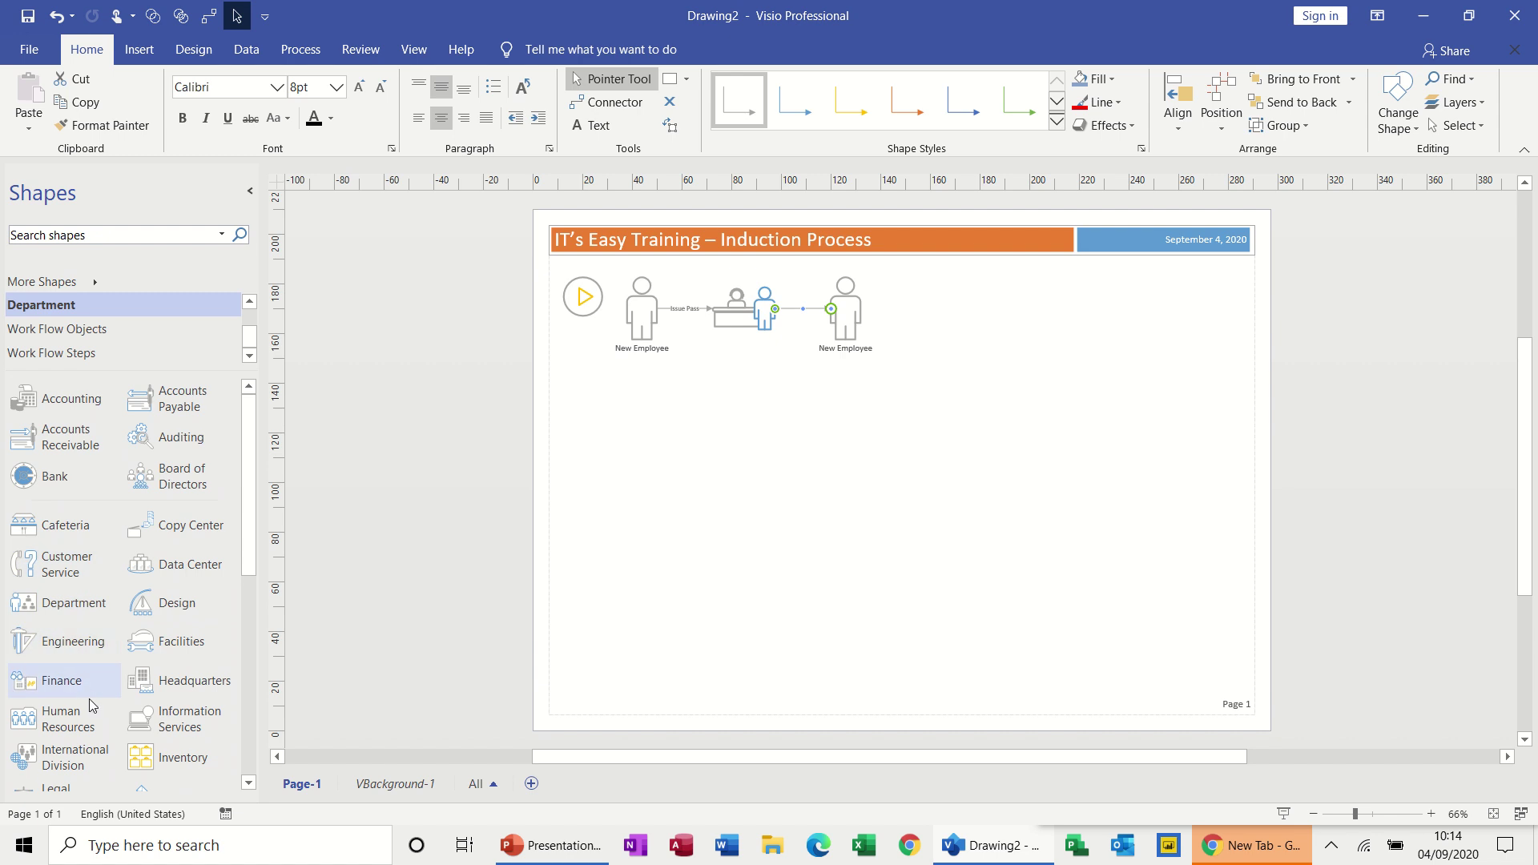
{"action": "left_click_drag", "start_coordinate": [64, 687], "coordinate": [967, 308]}
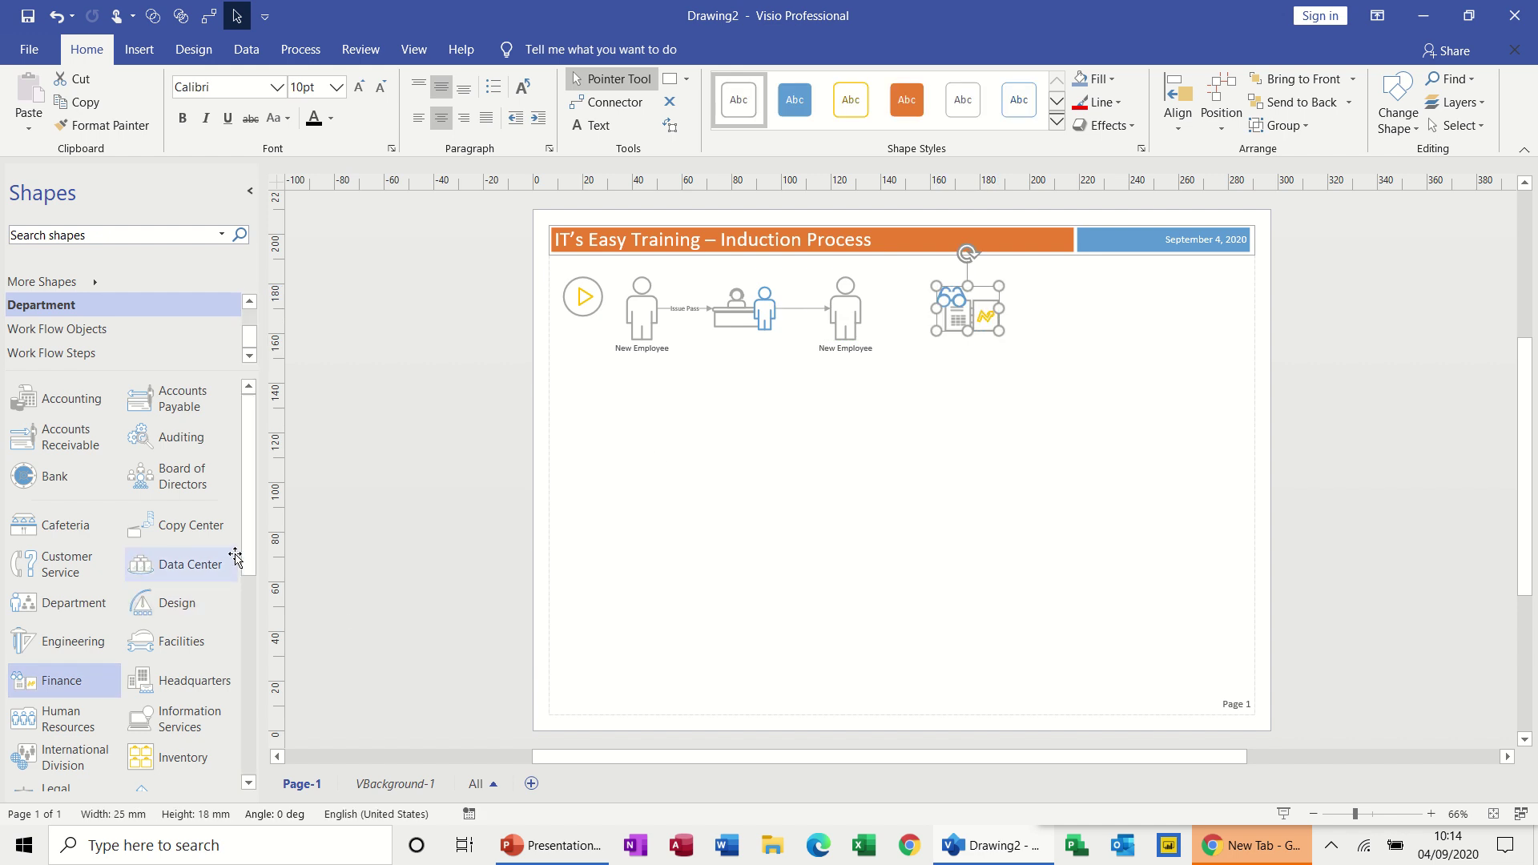
{"action": "left_click_drag", "start_coordinate": [71, 718], "coordinate": [1147, 321]}
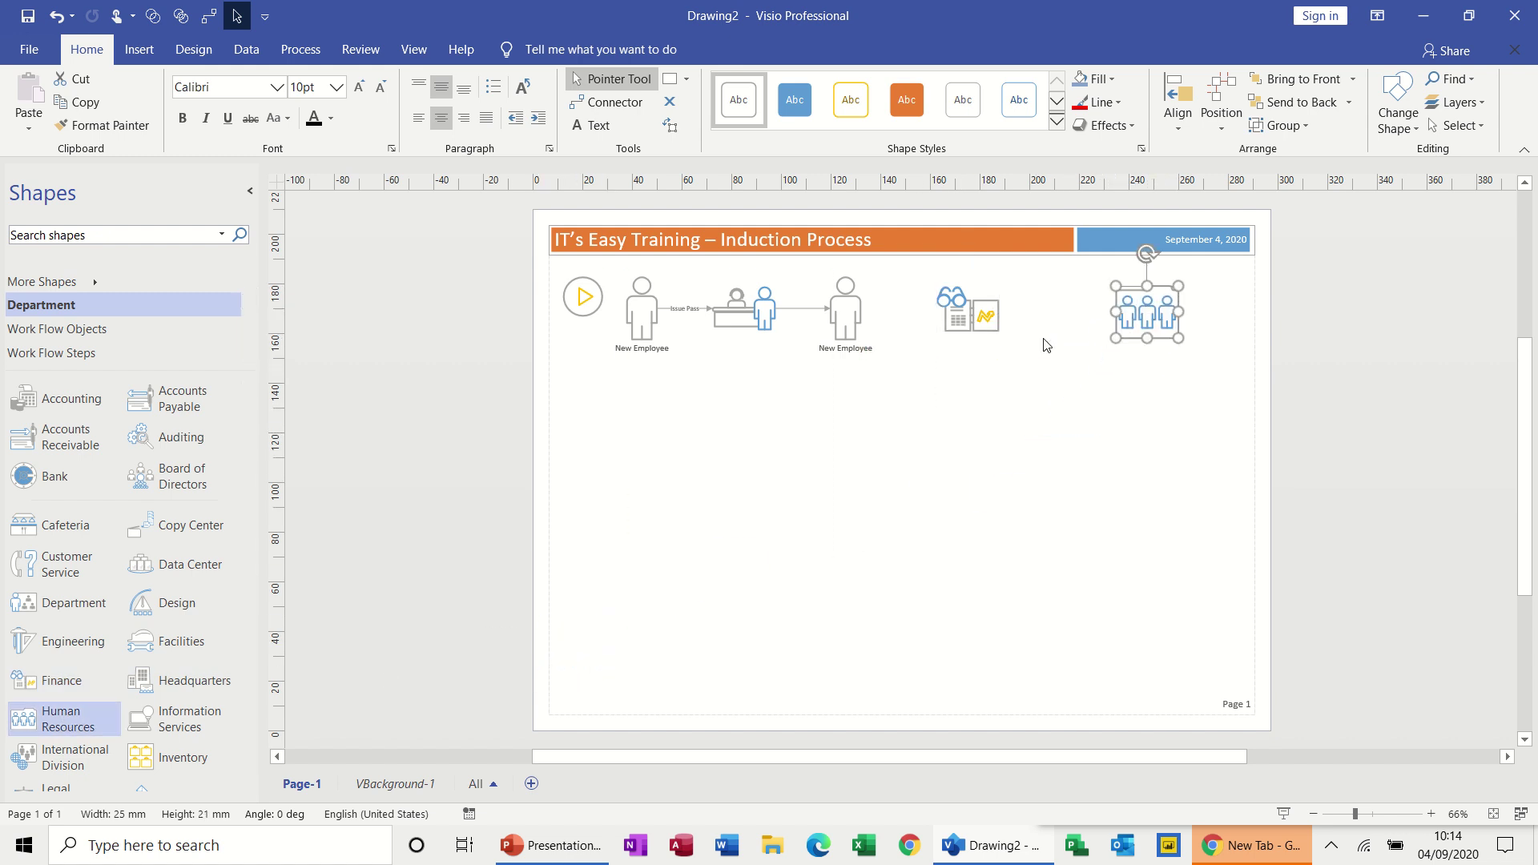
- Connect the second New Employee figure to Finance with a connector labelled 'Issue PAYE'
{"action": "left_click", "coordinate": [858, 318]}
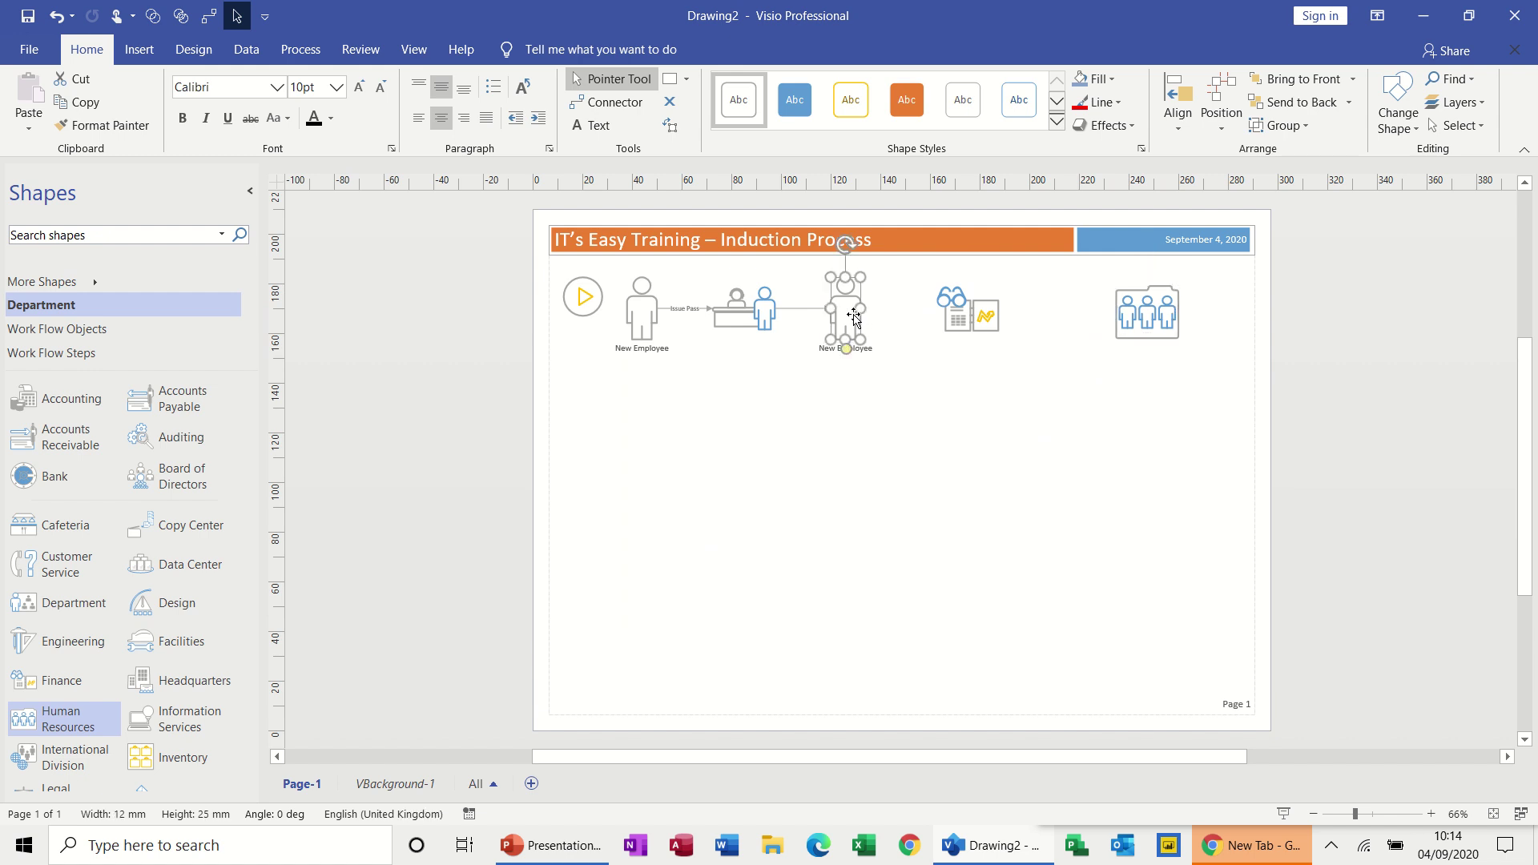
{"action": "left_click", "coordinate": [206, 18]}
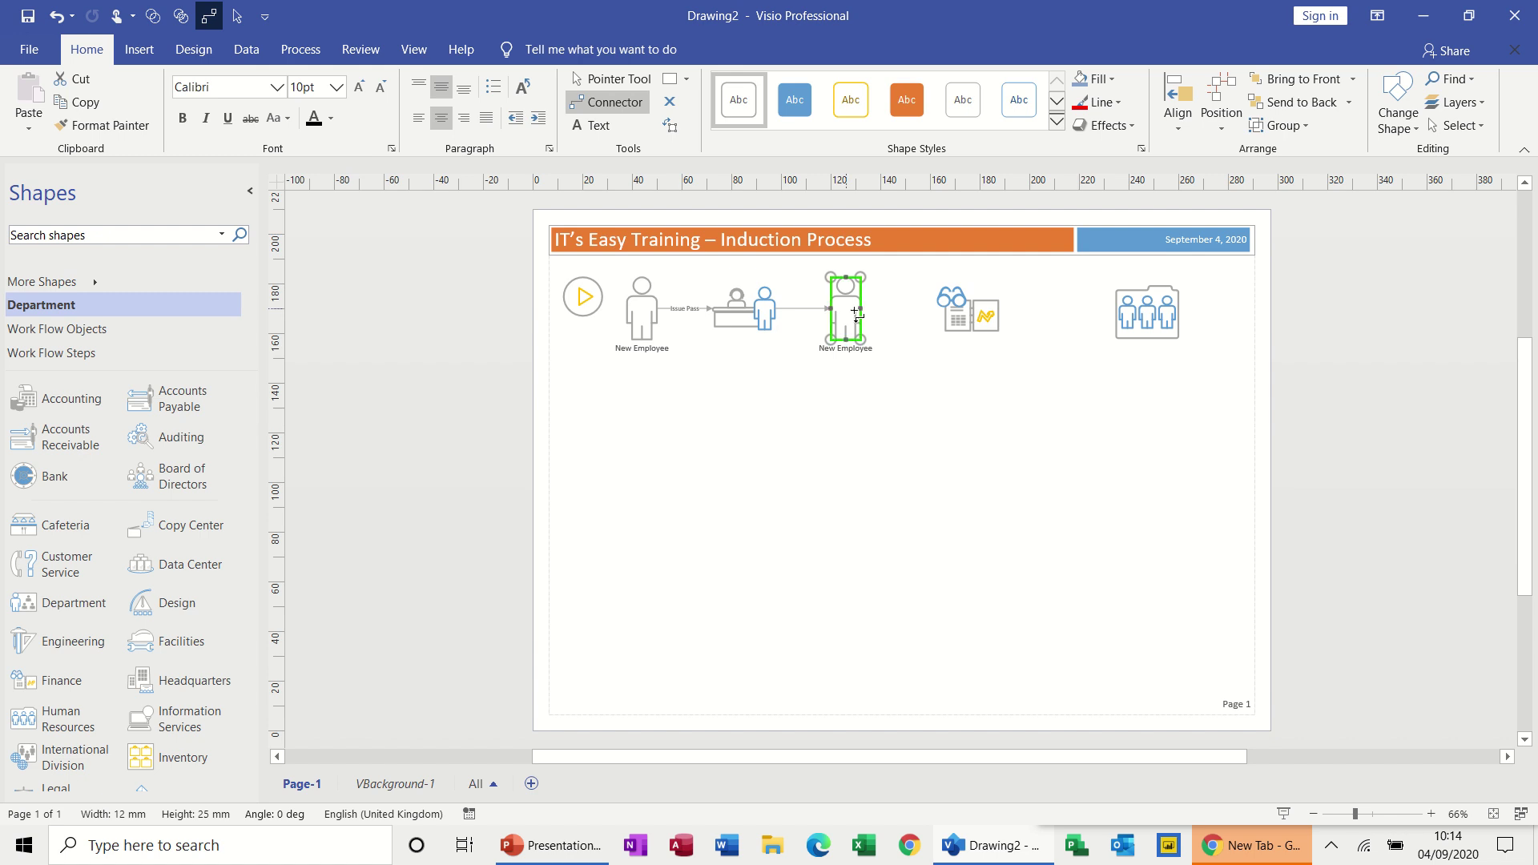
{"action": "left_click_drag", "start_coordinate": [861, 313], "coordinate": [935, 309]}
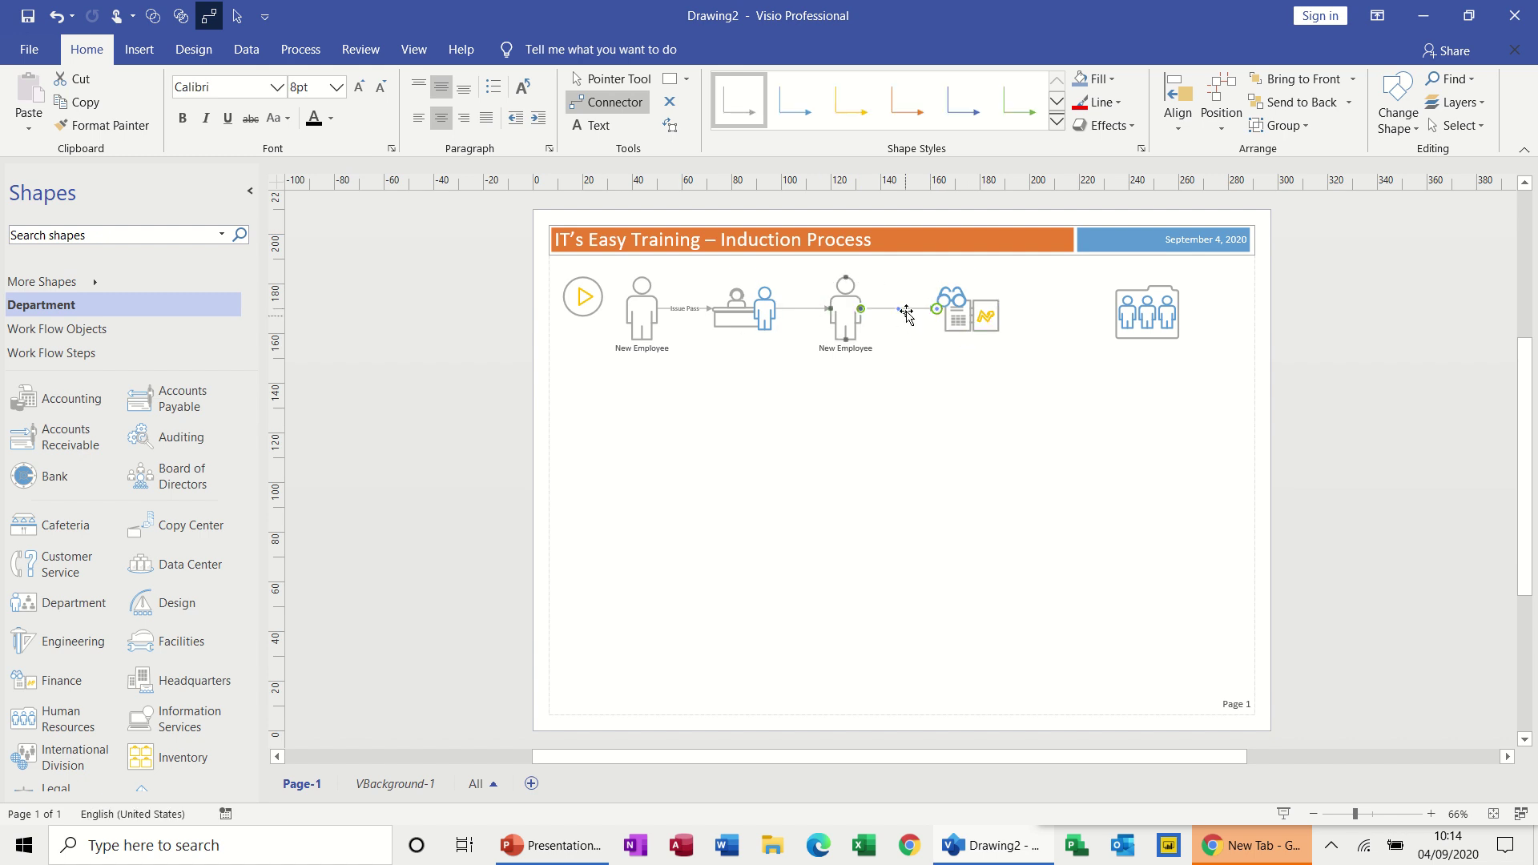
{"action": "left_click", "coordinate": [235, 15]}
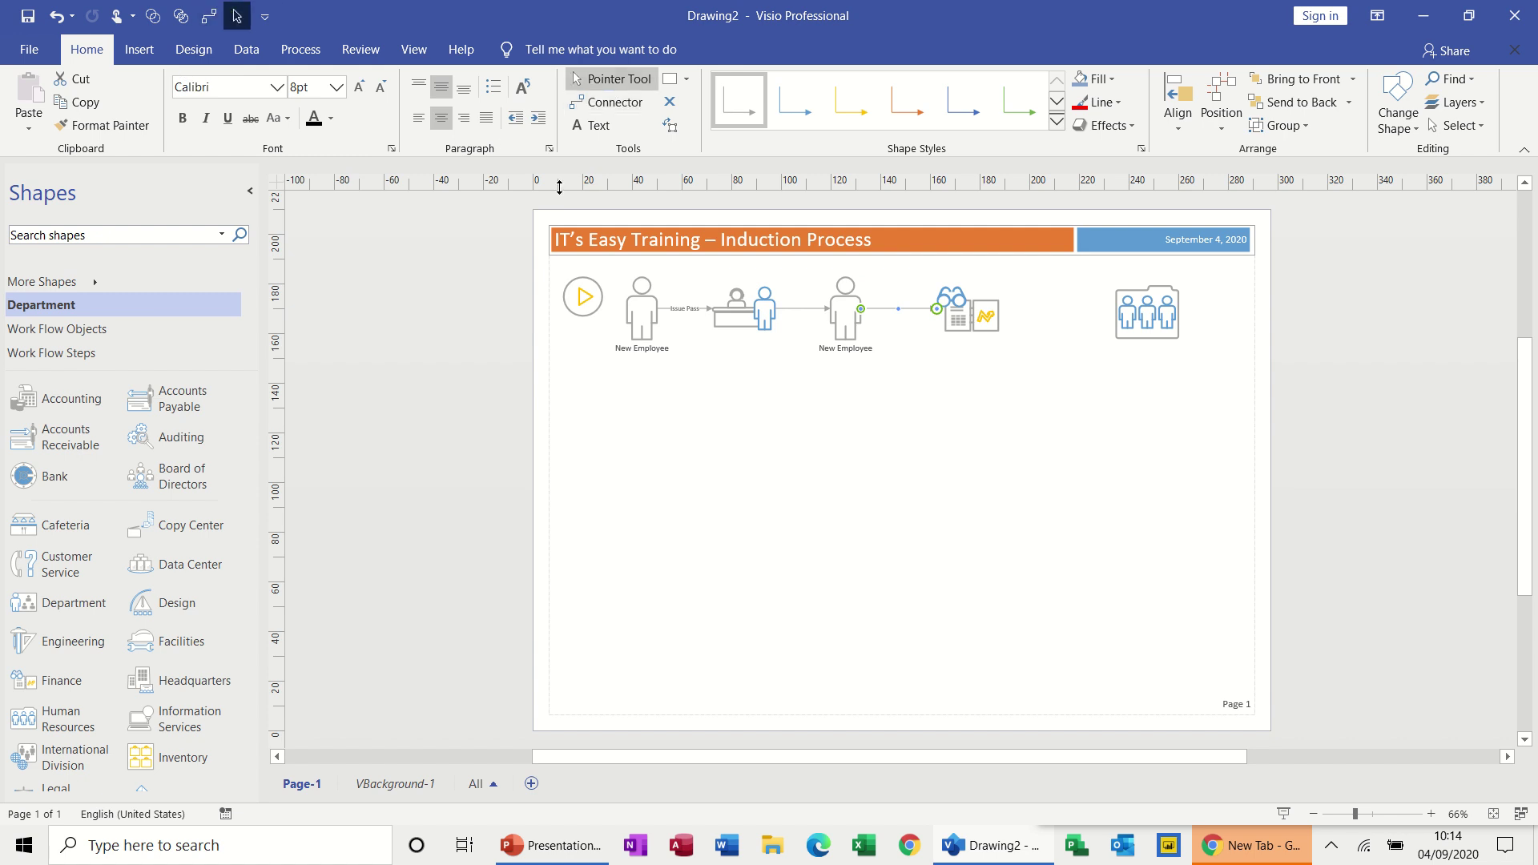
{"action": "double_click", "coordinate": [904, 309]}
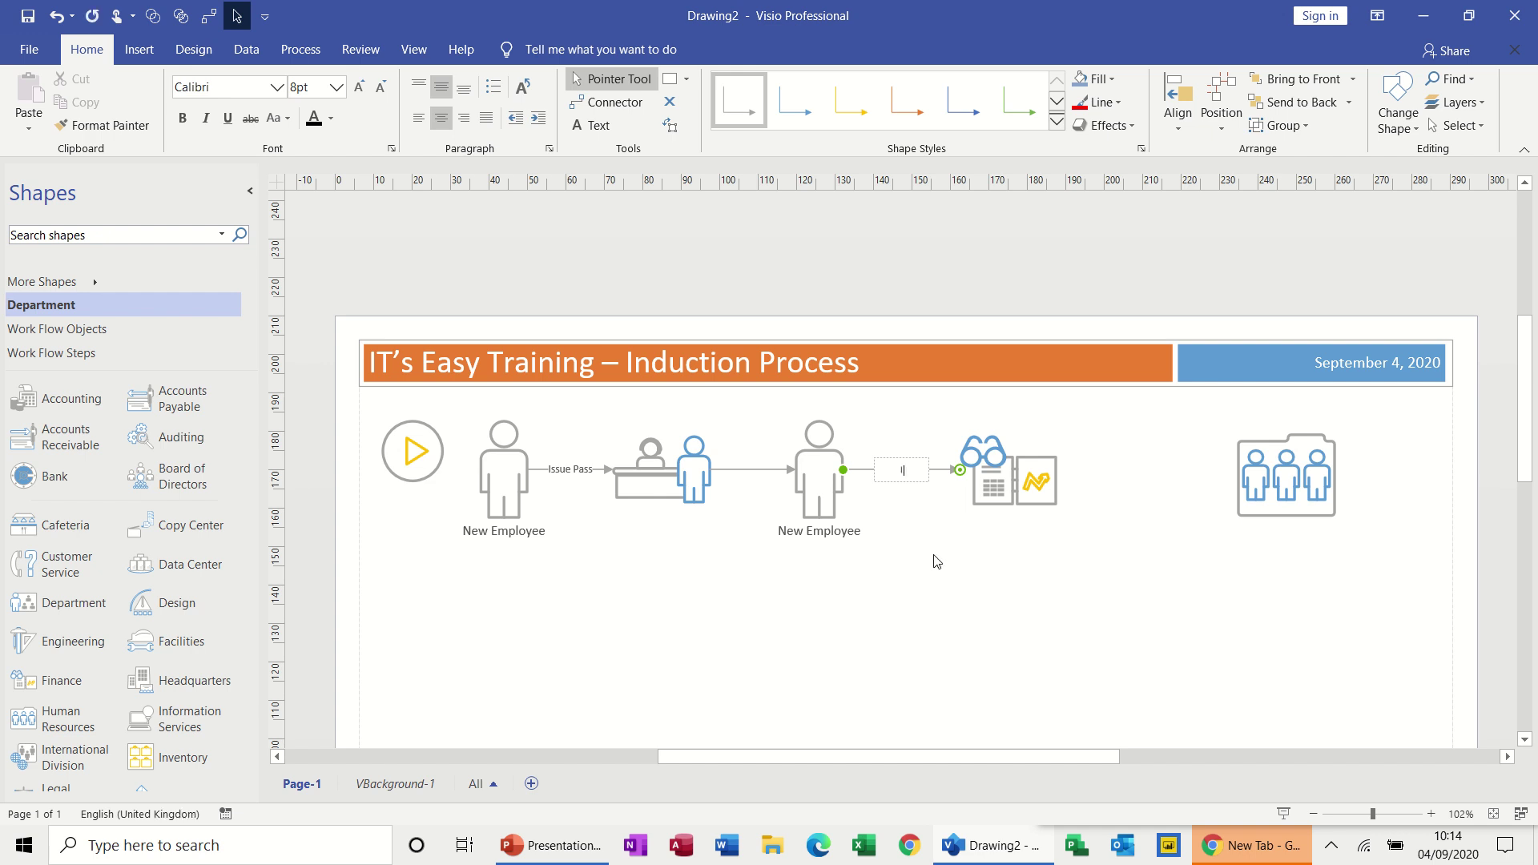
{"action": "type", "text": "Issue PAYE"}
{"action": "left_click", "coordinate": [931, 547]}
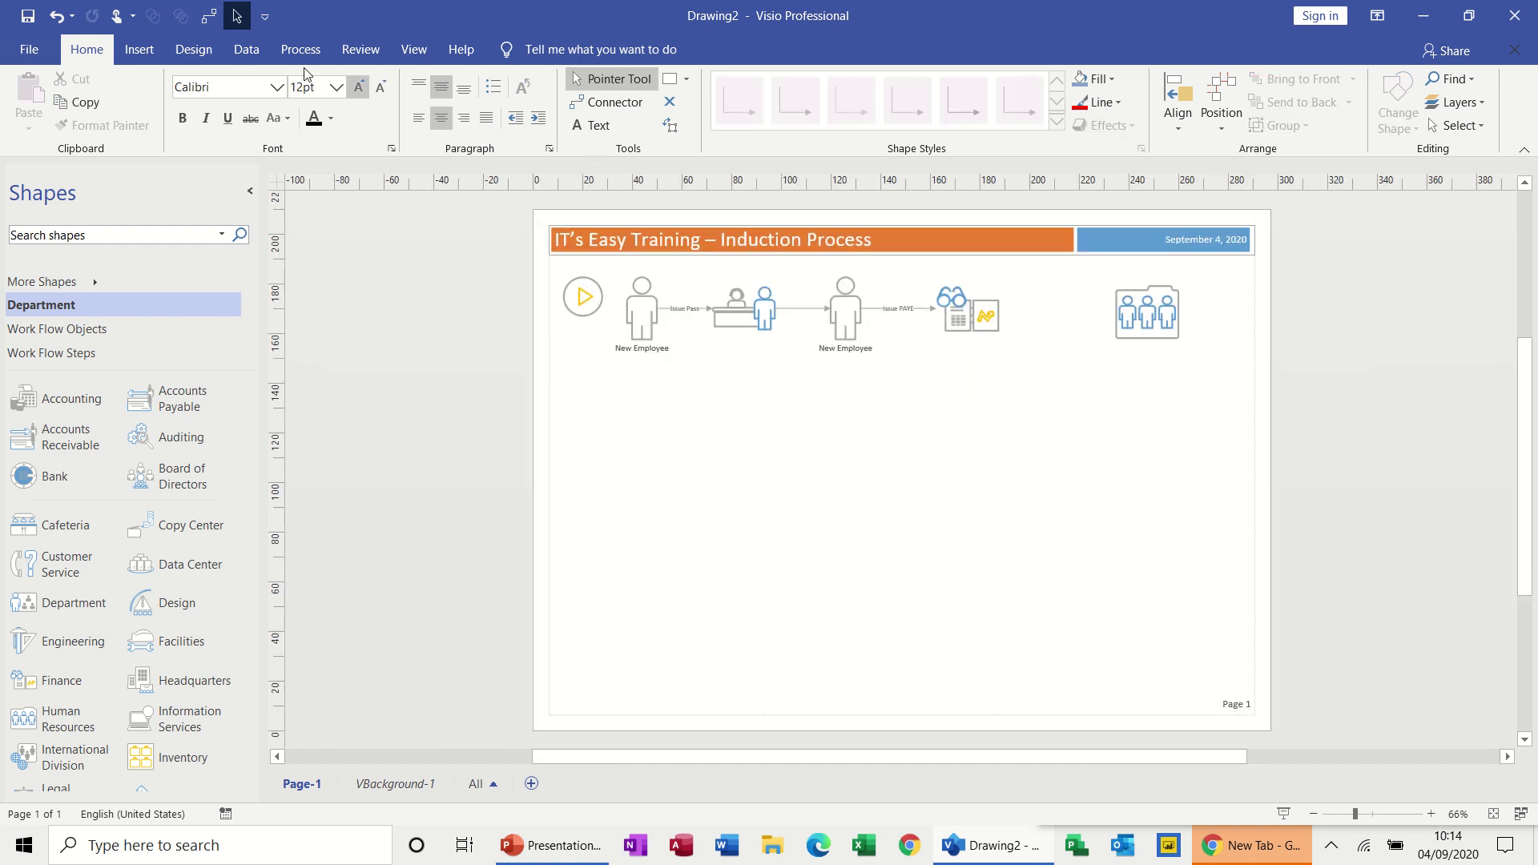
{"action": "left_click", "coordinate": [209, 15]}
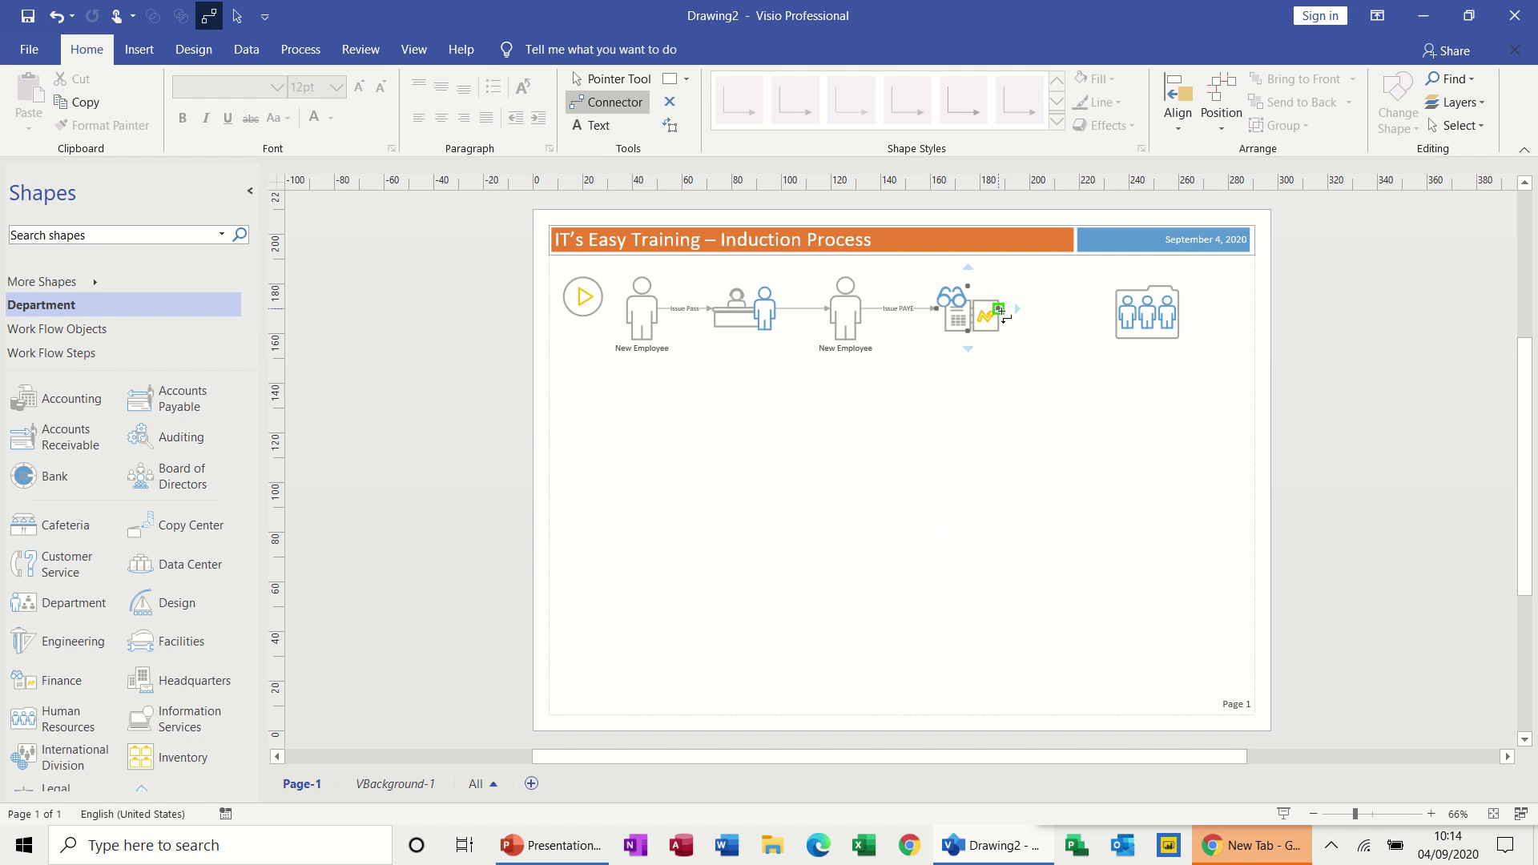
- Place a third New Employee figure to the right of the Finance shape
{"action": "left_click", "coordinate": [862, 313]}
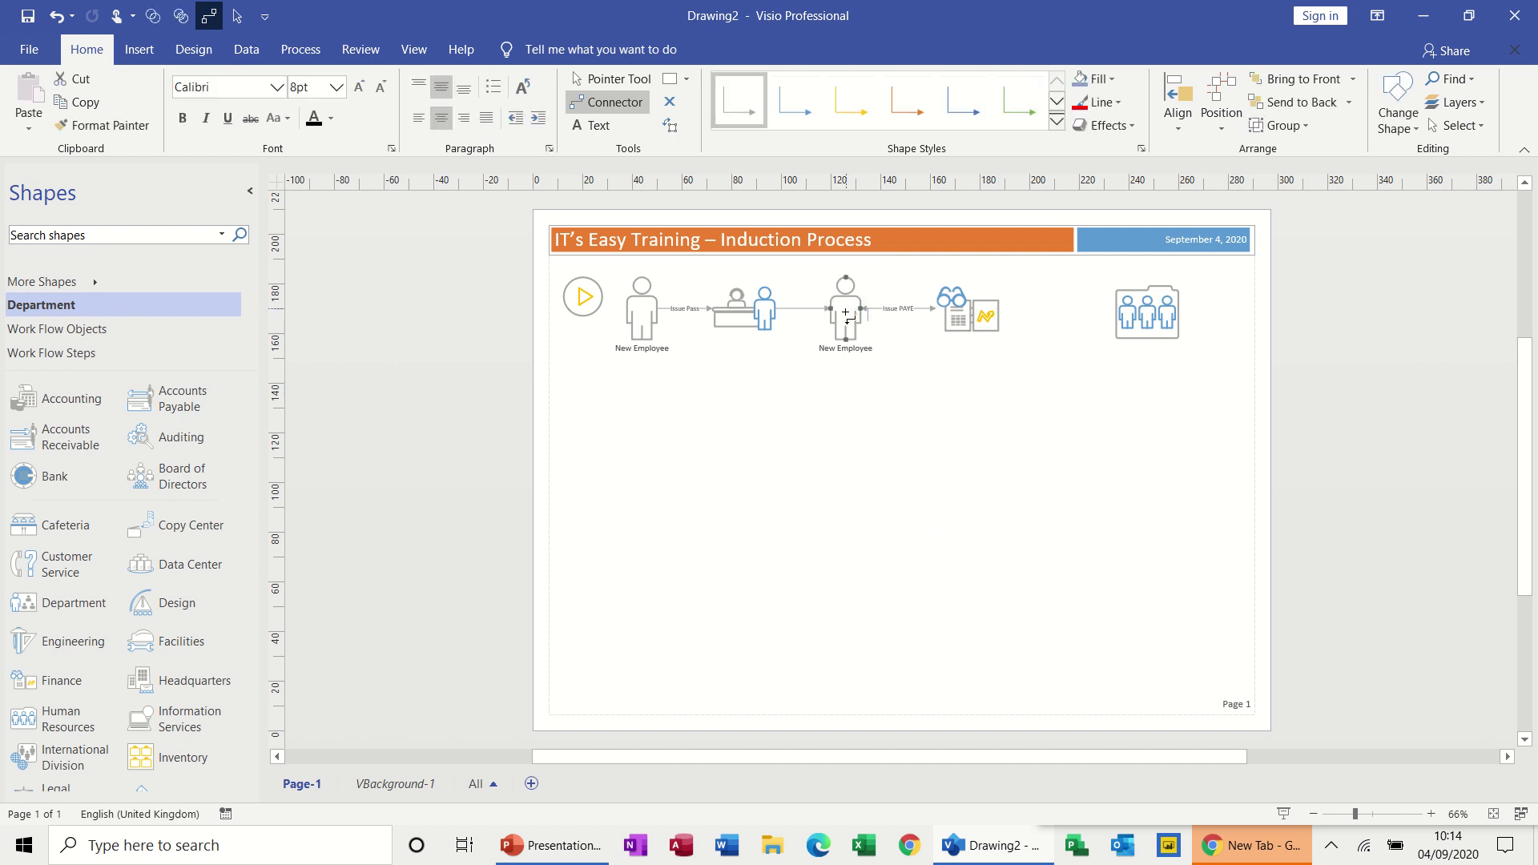
{"action": "left_click", "coordinate": [236, 15]}
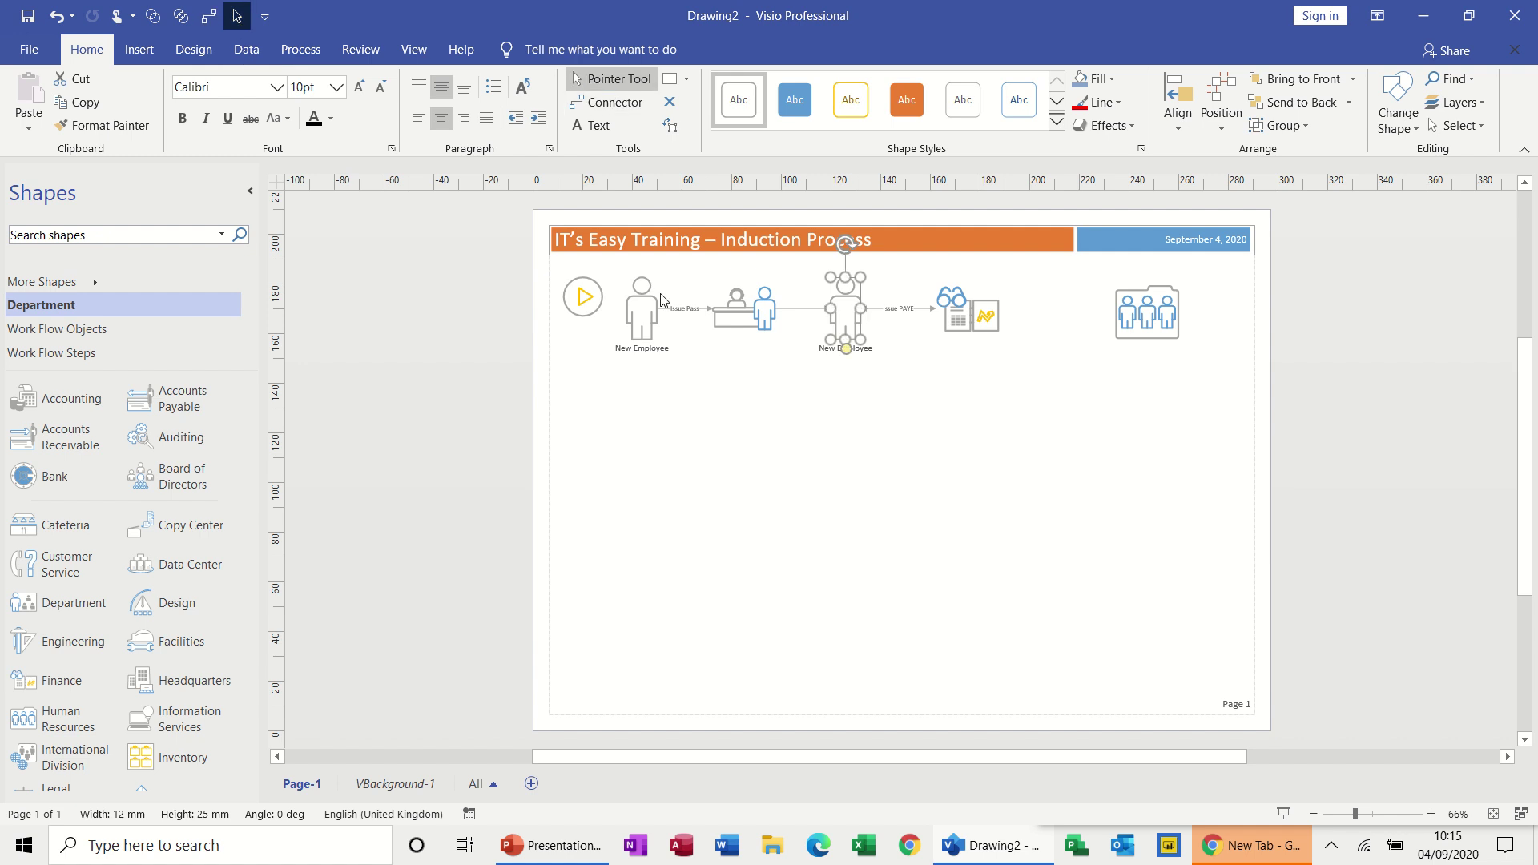
{"action": "left_click_drag", "start_coordinate": [846, 314], "coordinate": [1052, 318]}
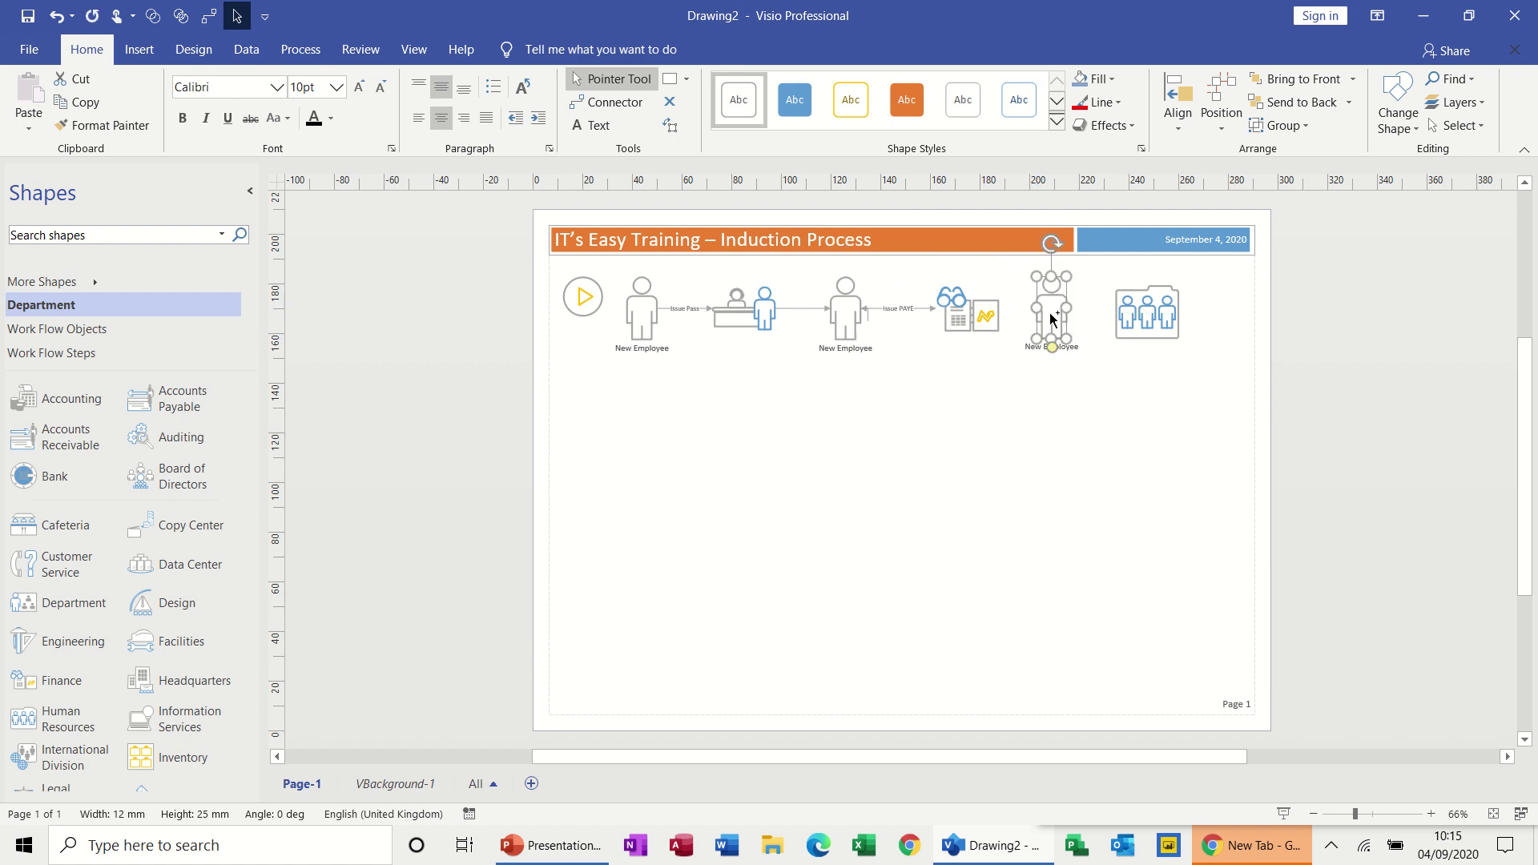
- Connect Finance to the third New Employee, and that figure to Human Resources
{"action": "left_click", "coordinate": [209, 15]}
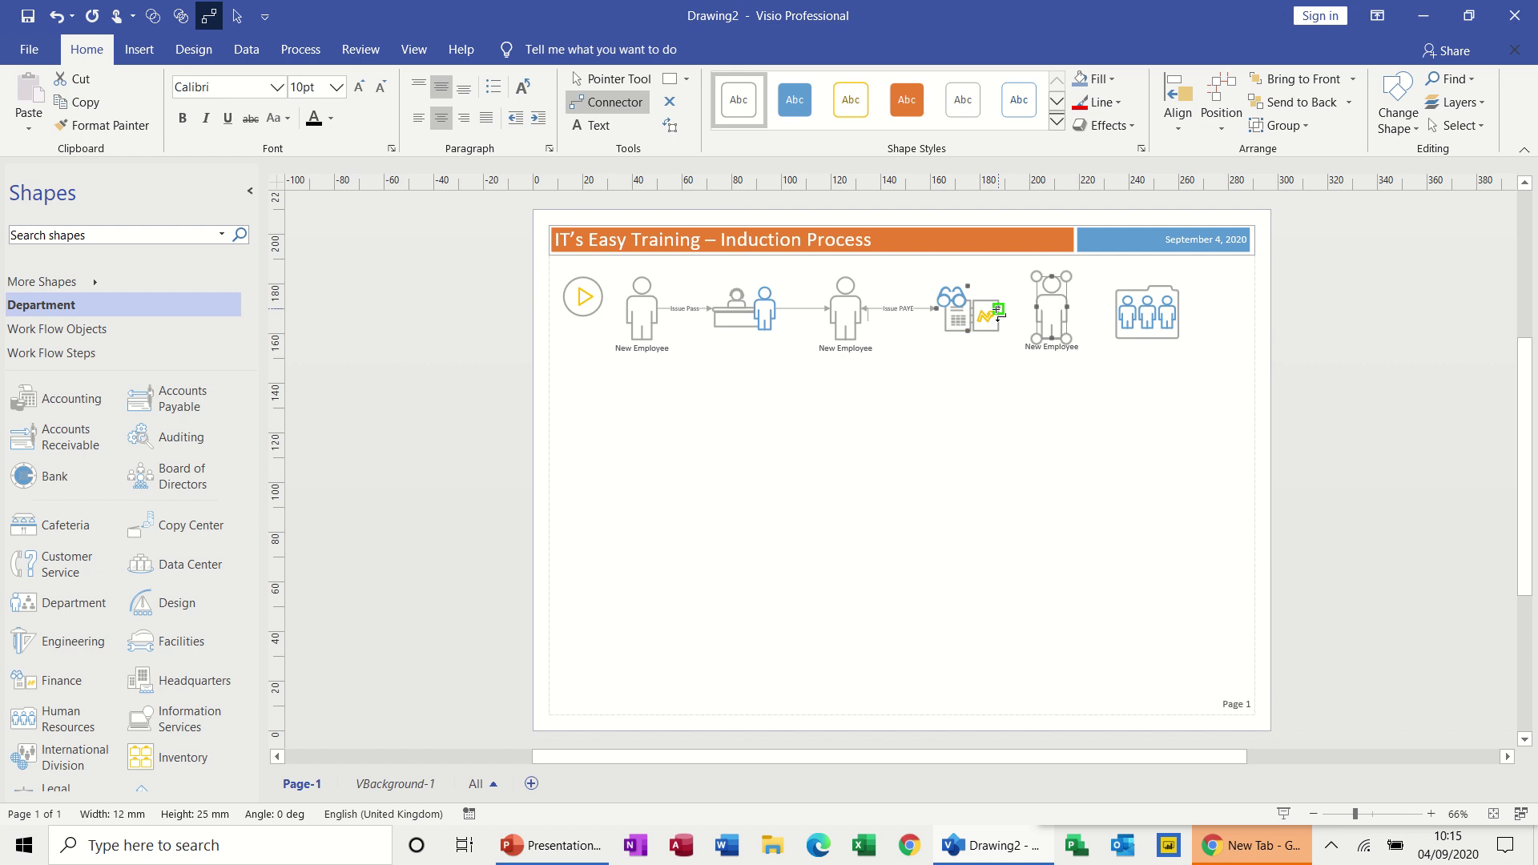
{"action": "left_click_drag", "start_coordinate": [1008, 310], "coordinate": [1036, 307]}
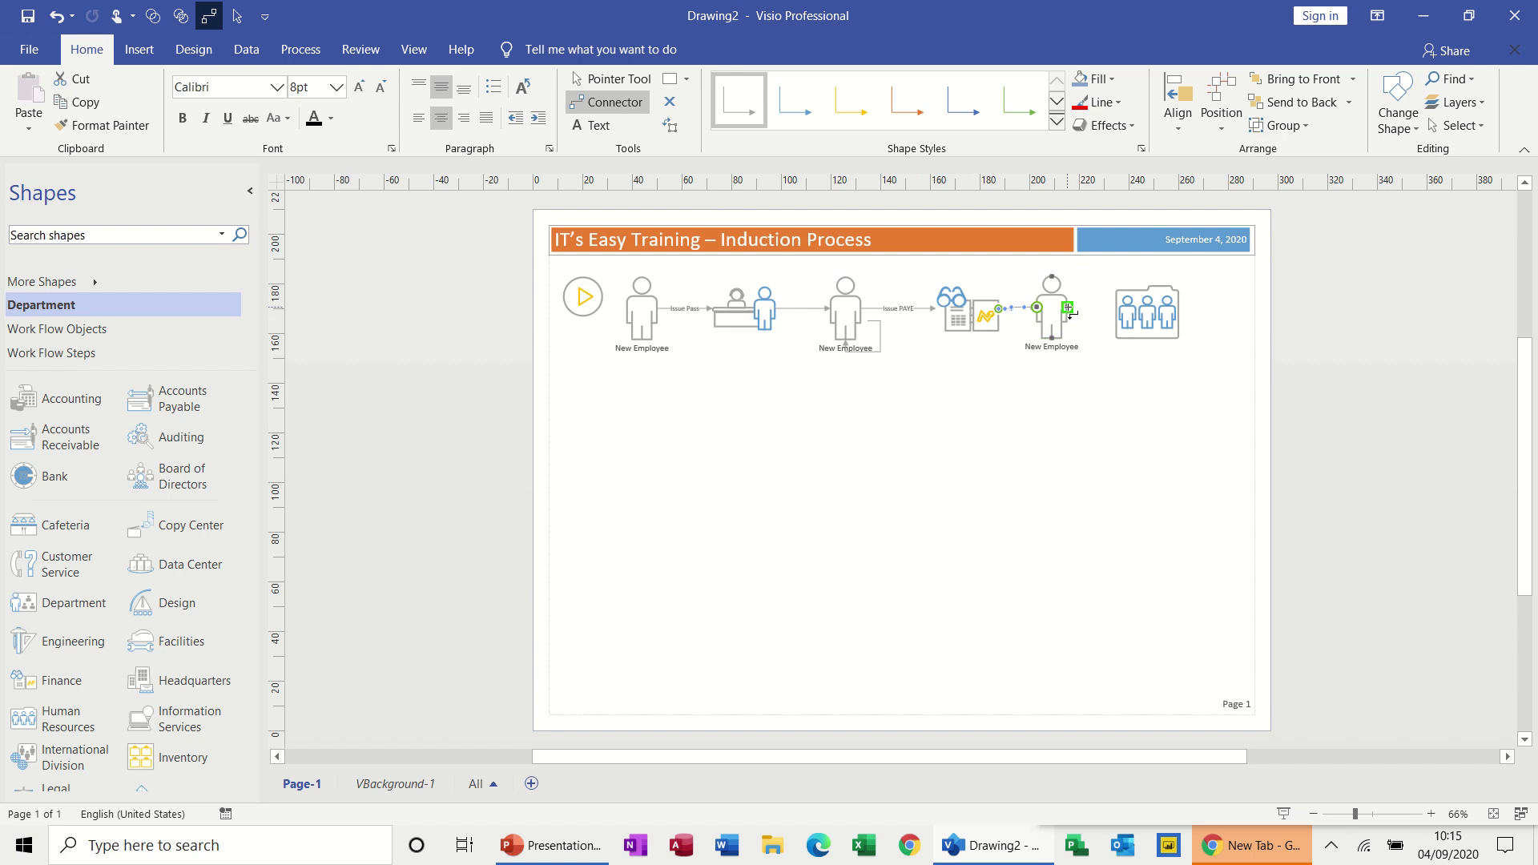
{"action": "left_click_drag", "start_coordinate": [1116, 313], "coordinate": [1116, 312]}
{"action": "left_click", "coordinate": [239, 16]}
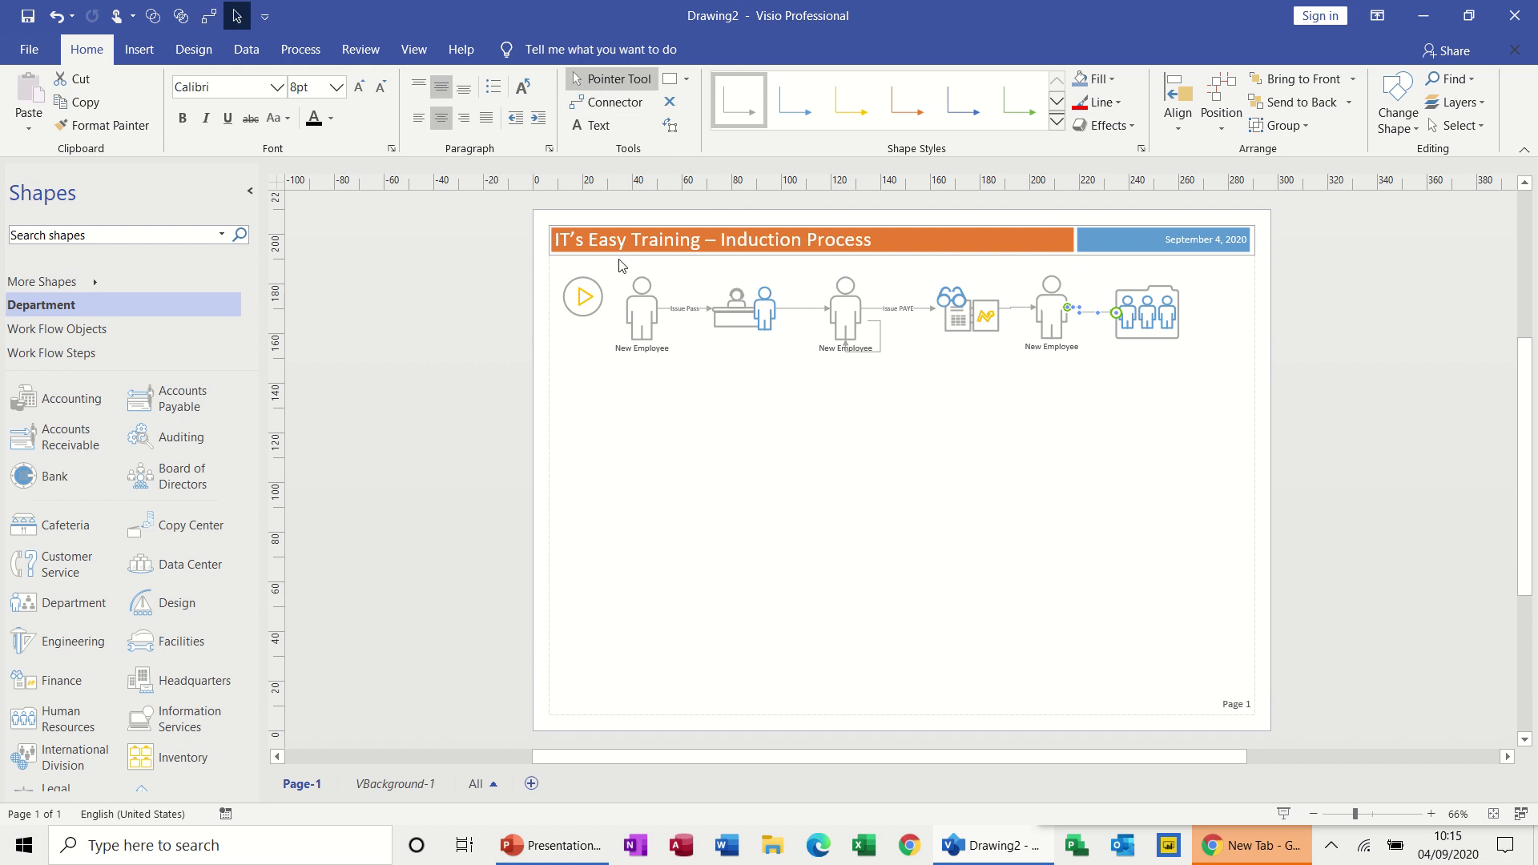
- Nudge the third New Employee and the Human Resources shape into line with the connector
{"action": "left_click", "coordinate": [1055, 312]}
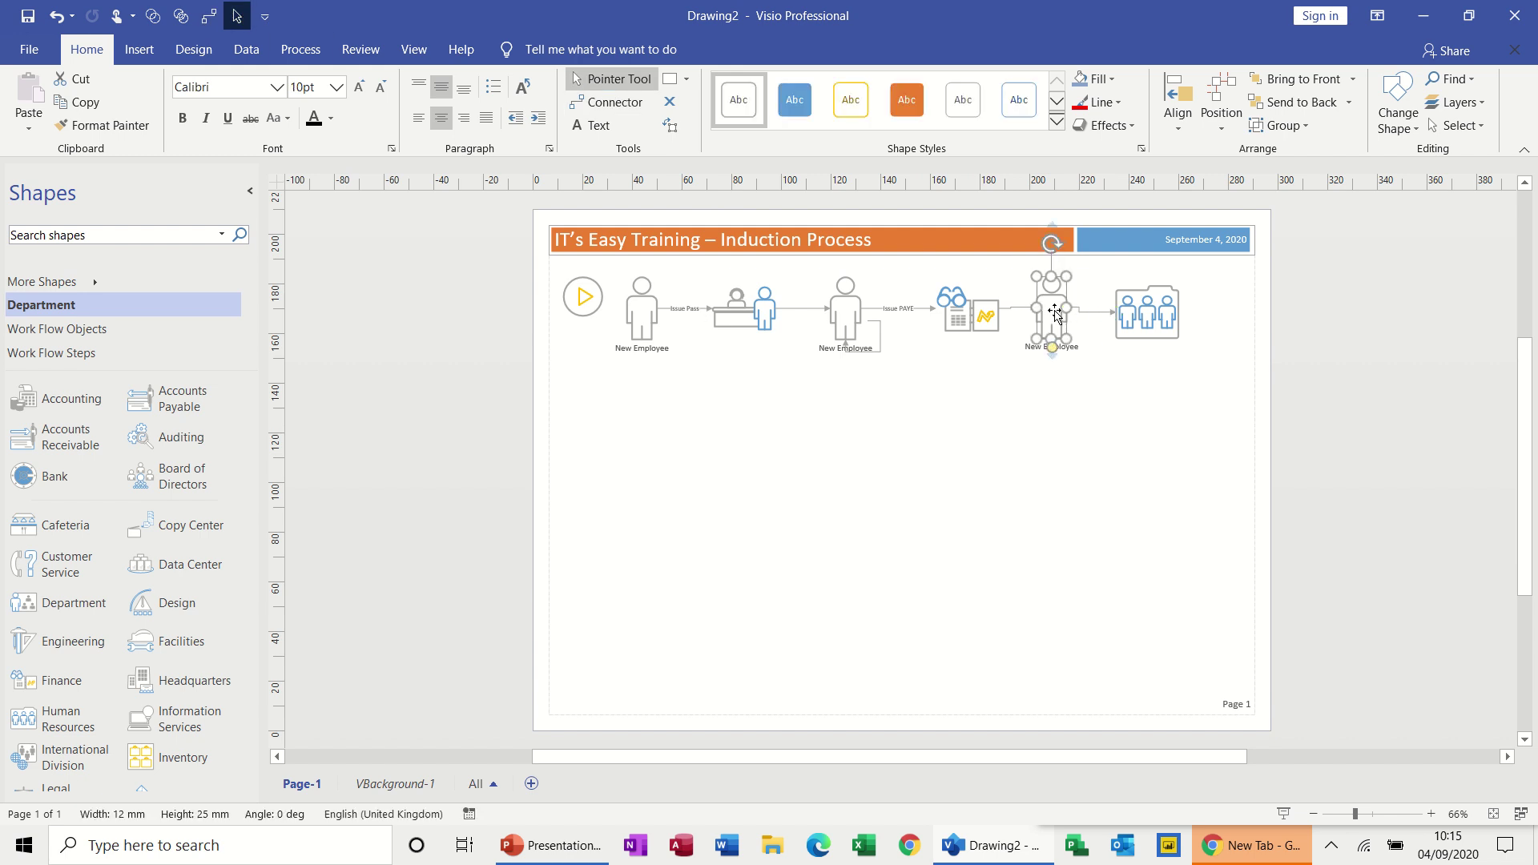
{"action": "left_click_drag", "start_coordinate": [1055, 312], "coordinate": [1055, 317]}
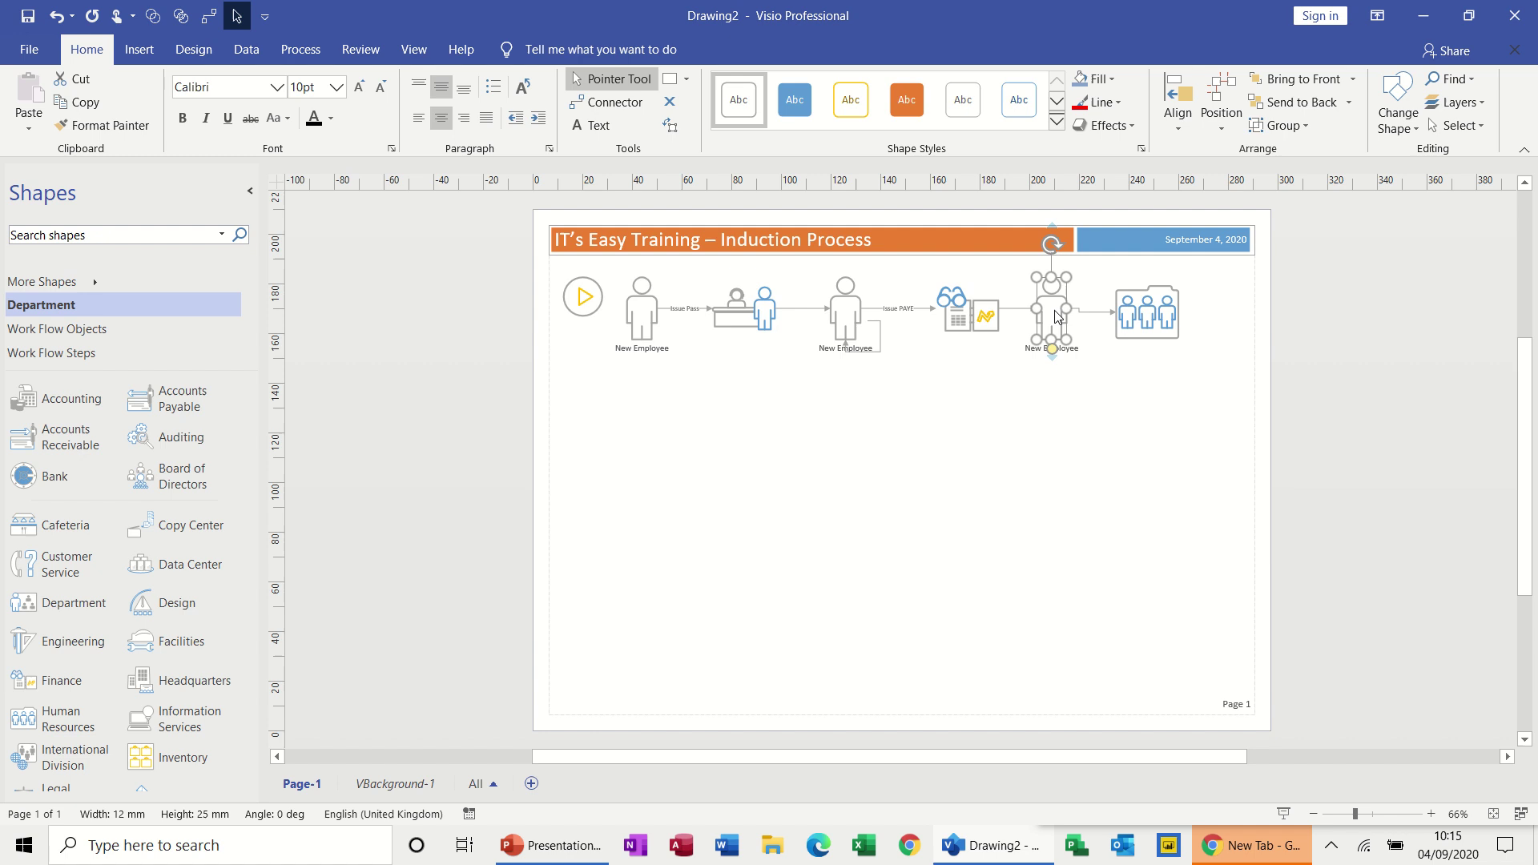
{"action": "left_click", "coordinate": [1138, 313]}
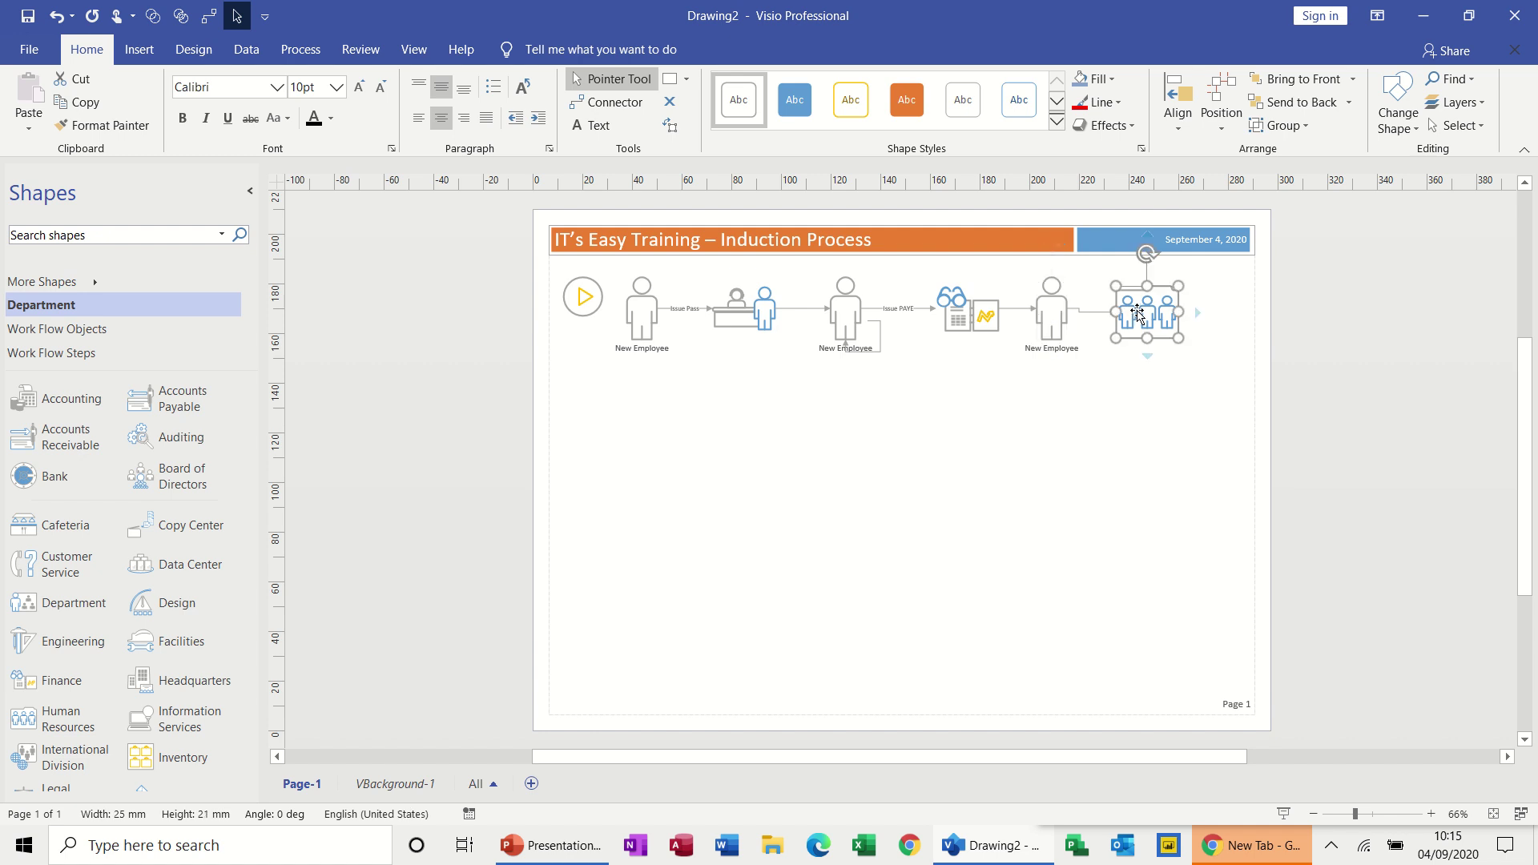
{"action": "left_click_drag", "start_coordinate": [1137, 313], "coordinate": [1138, 313]}
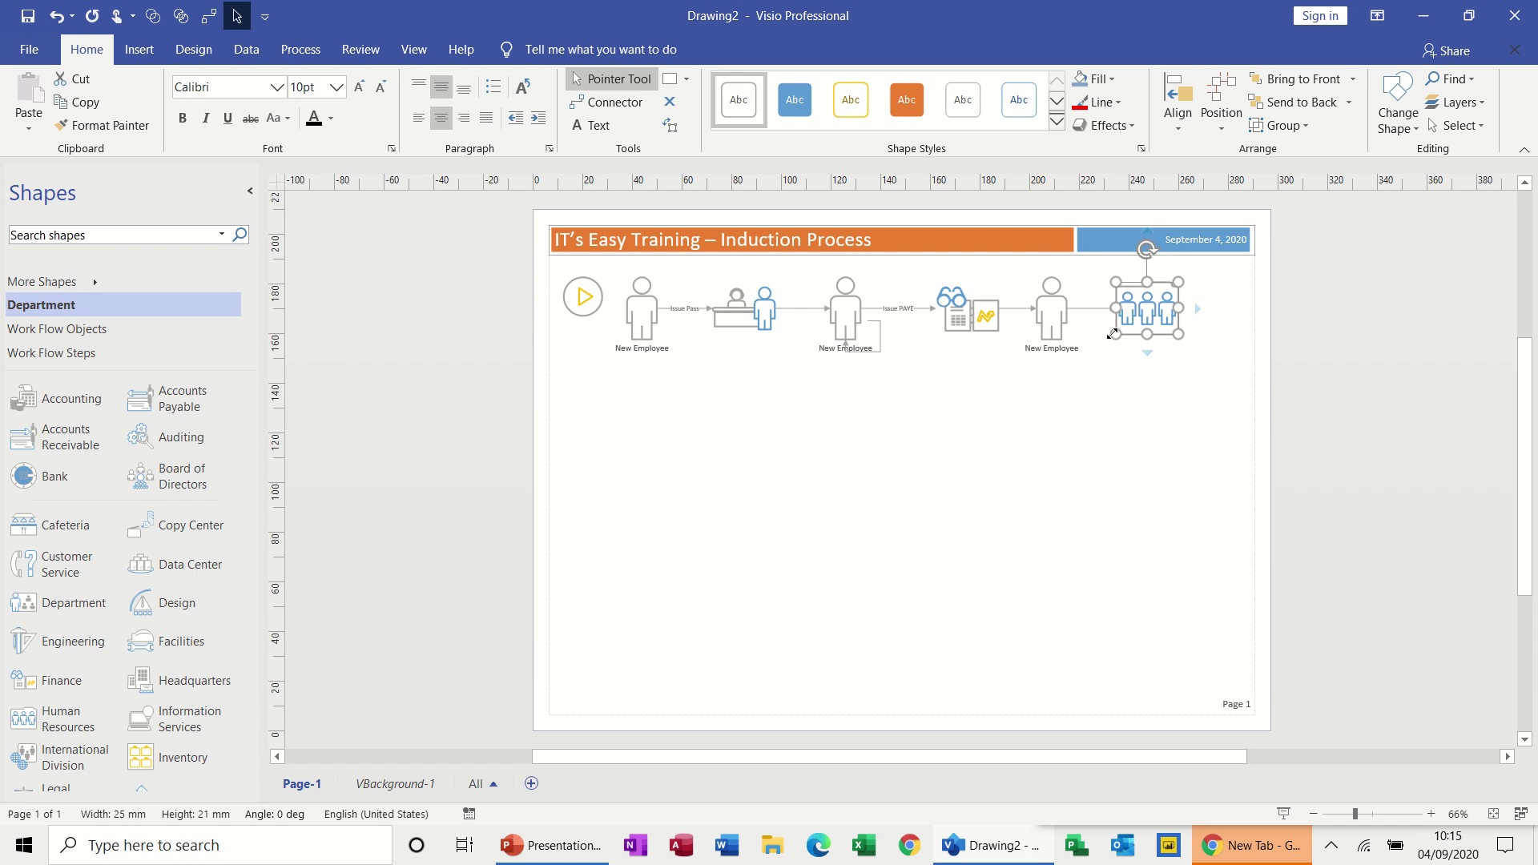
- Label the department shape 'HR' and the chart group 'Finance'
{"action": "scroll", "coordinate": [1139, 317], "scroll_direction": "up", "scroll_amount": 3}
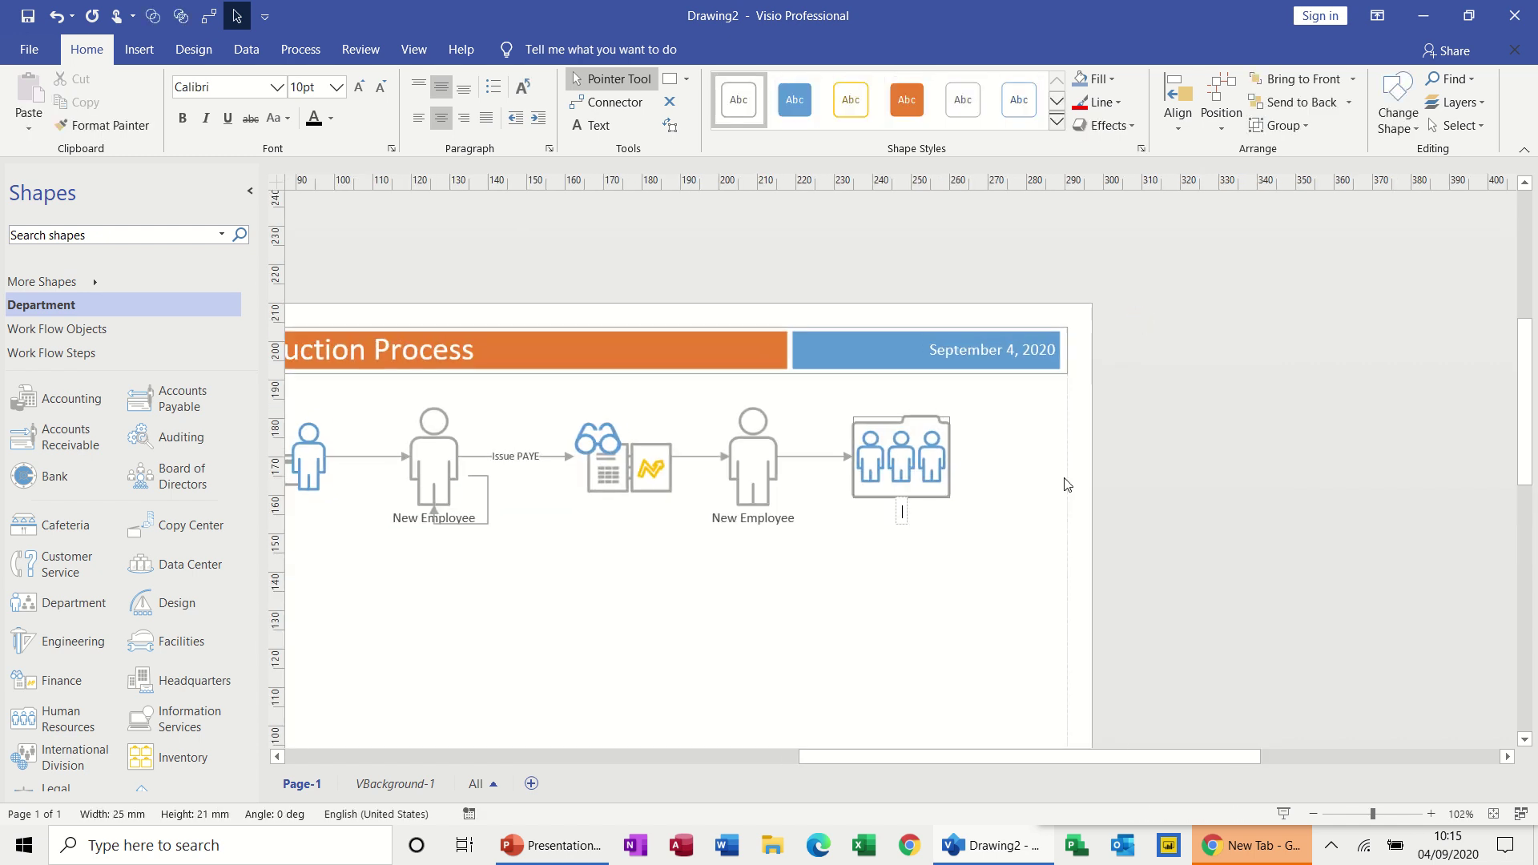
{"action": "type", "text": "HR"}
{"action": "left_click", "coordinate": [643, 464]}
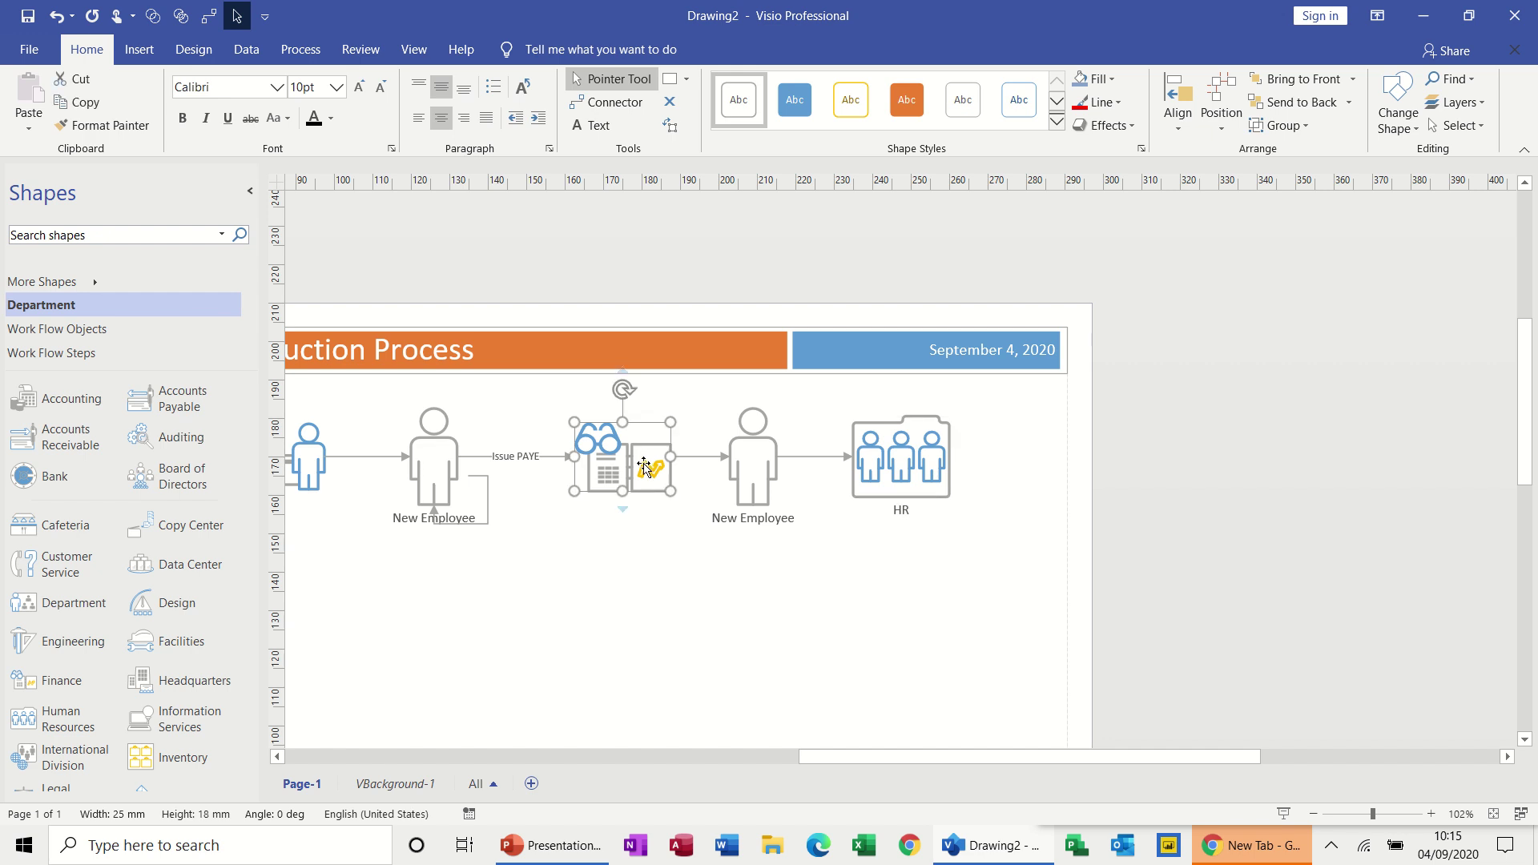
{"action": "double_click", "coordinate": [645, 469]}
{"action": "type", "text": "Finance"}
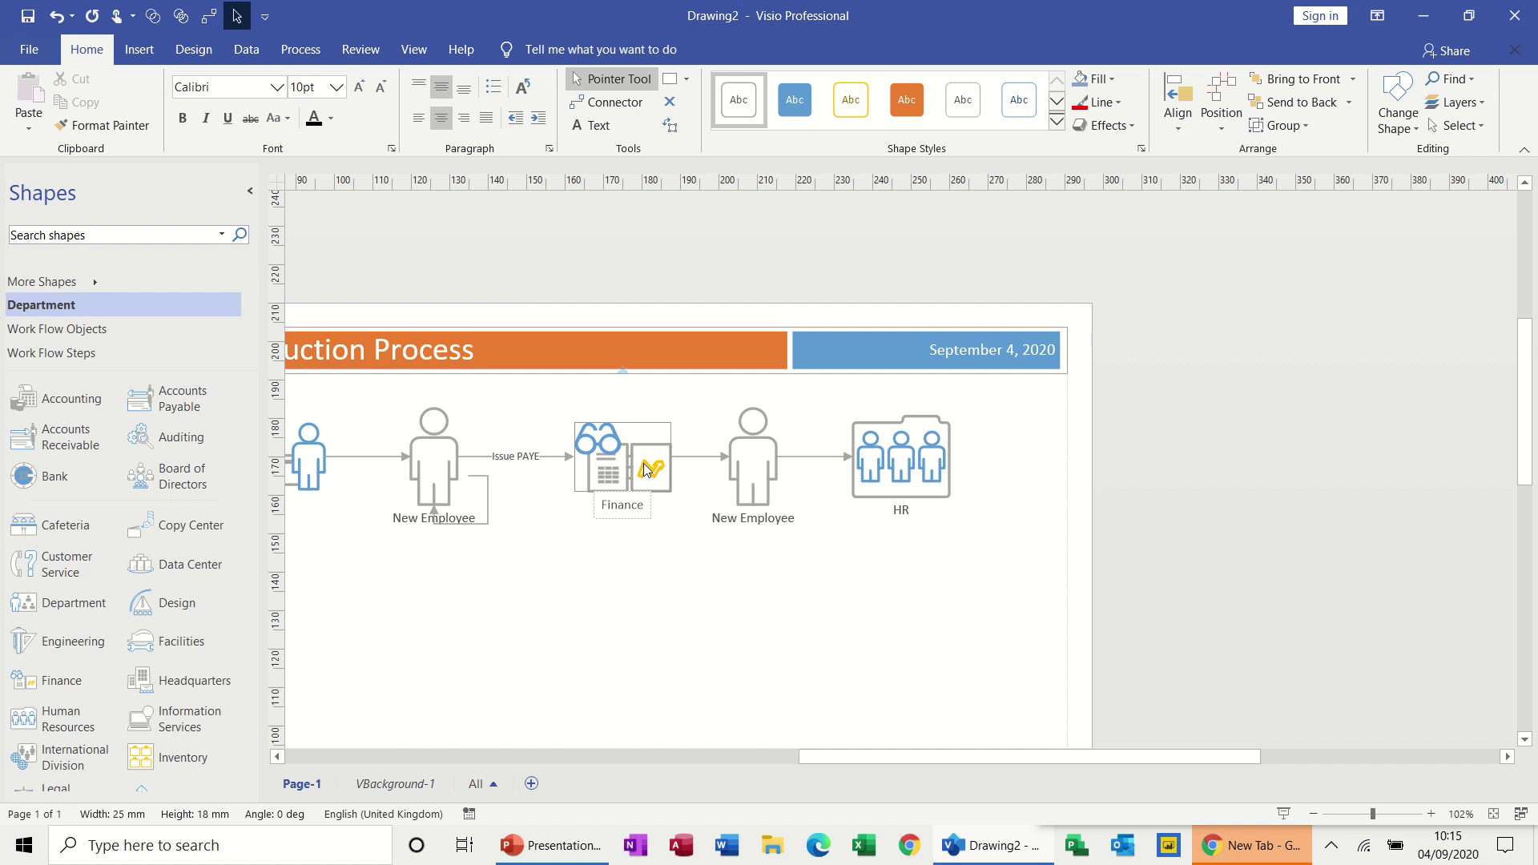
{"action": "left_click", "coordinate": [643, 539]}
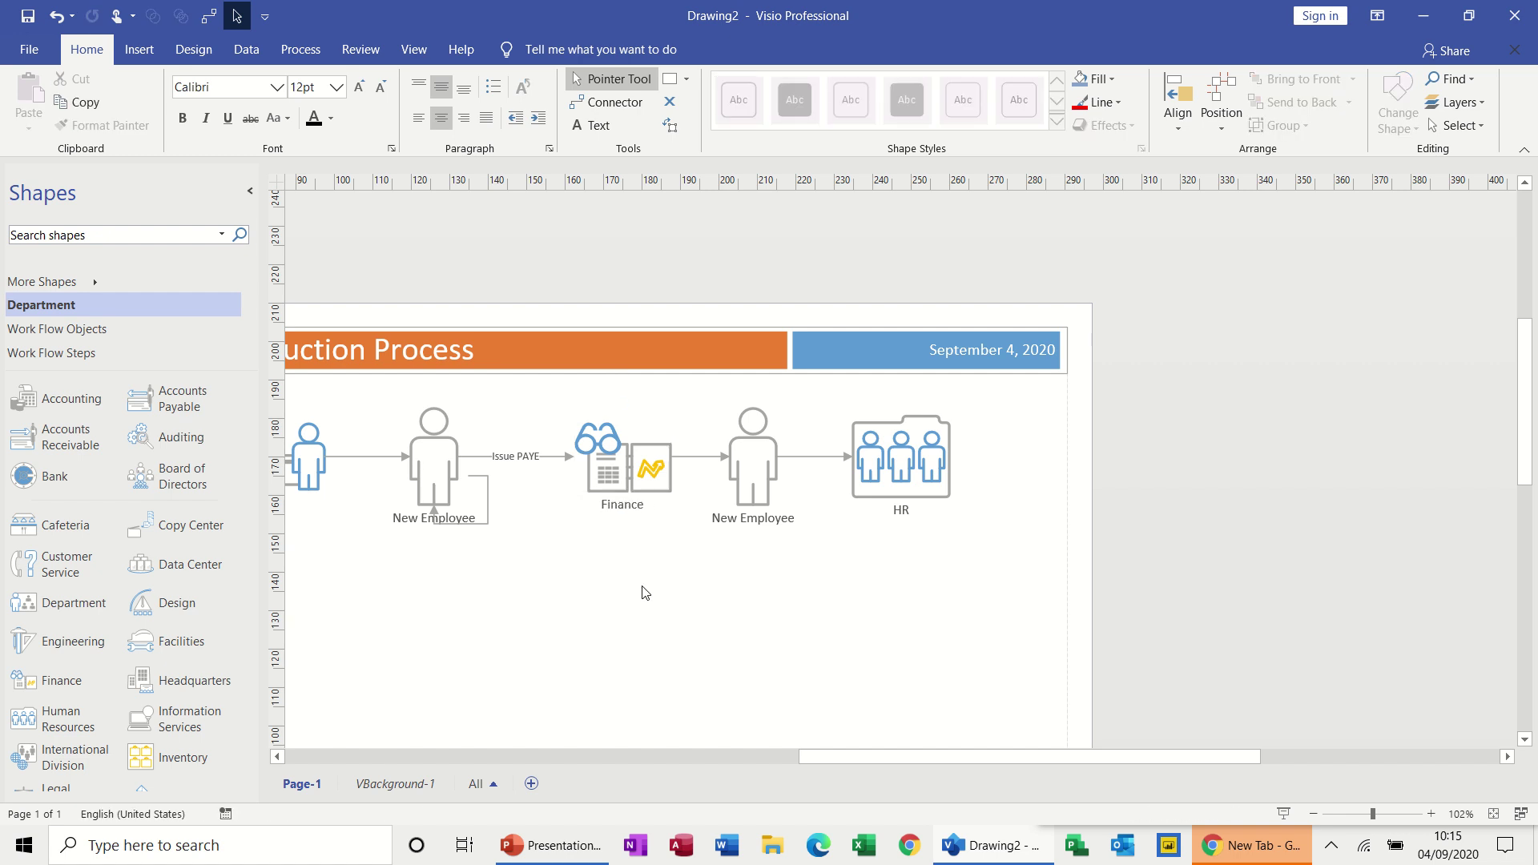
- Label the connector into HR 'NOK' and place a New Employee copy below the first
{"action": "left_click", "coordinate": [1310, 815]}
{"action": "left_click", "coordinate": [1311, 814]}
{"action": "left_click", "coordinate": [1311, 815]}
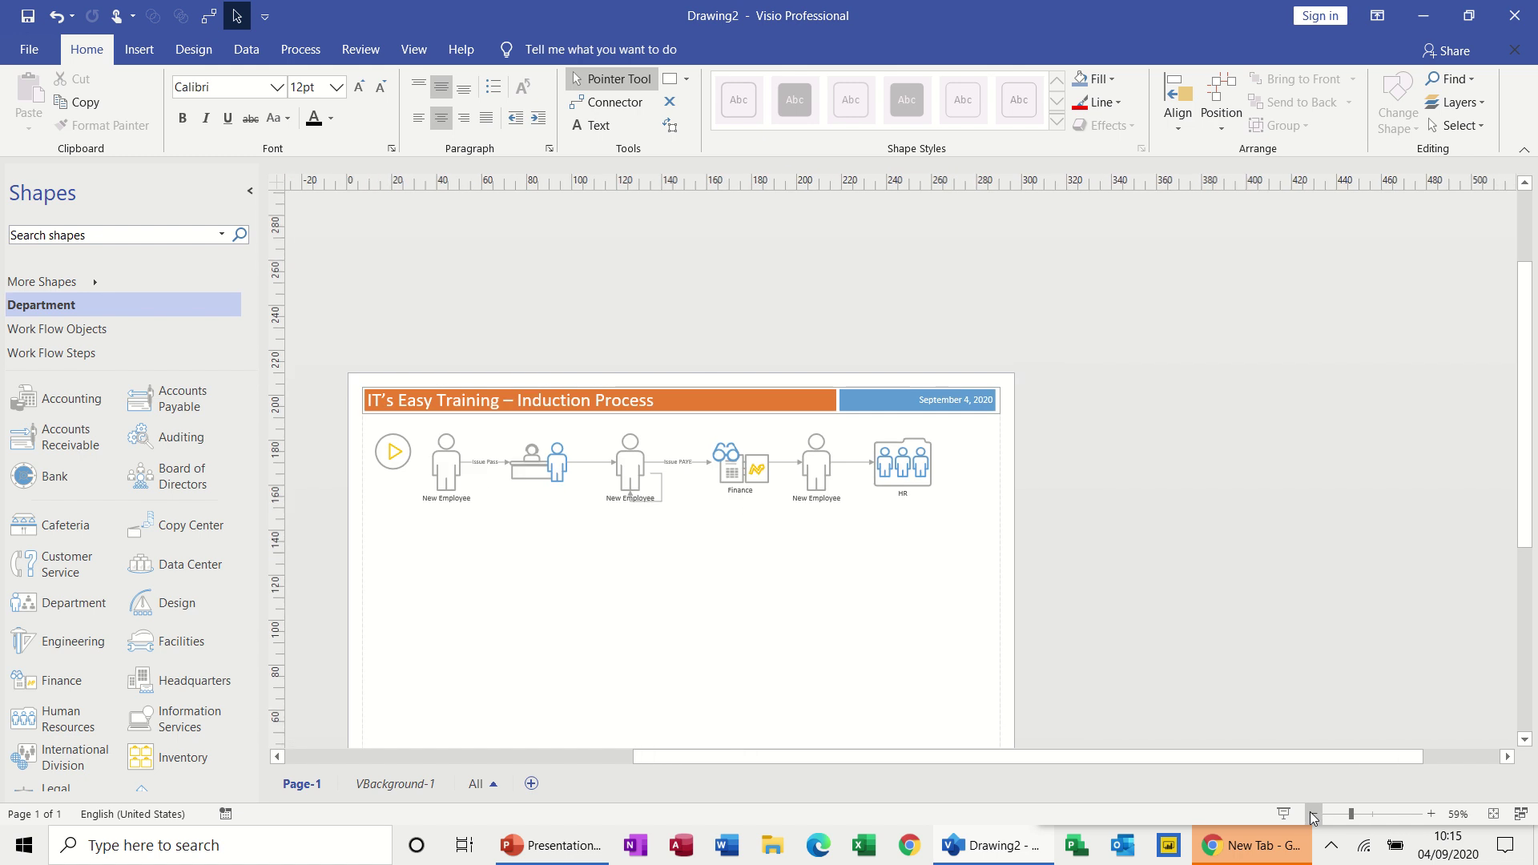
{"action": "double_click", "coordinate": [851, 467]}
{"action": "type", "text": "NOK"}
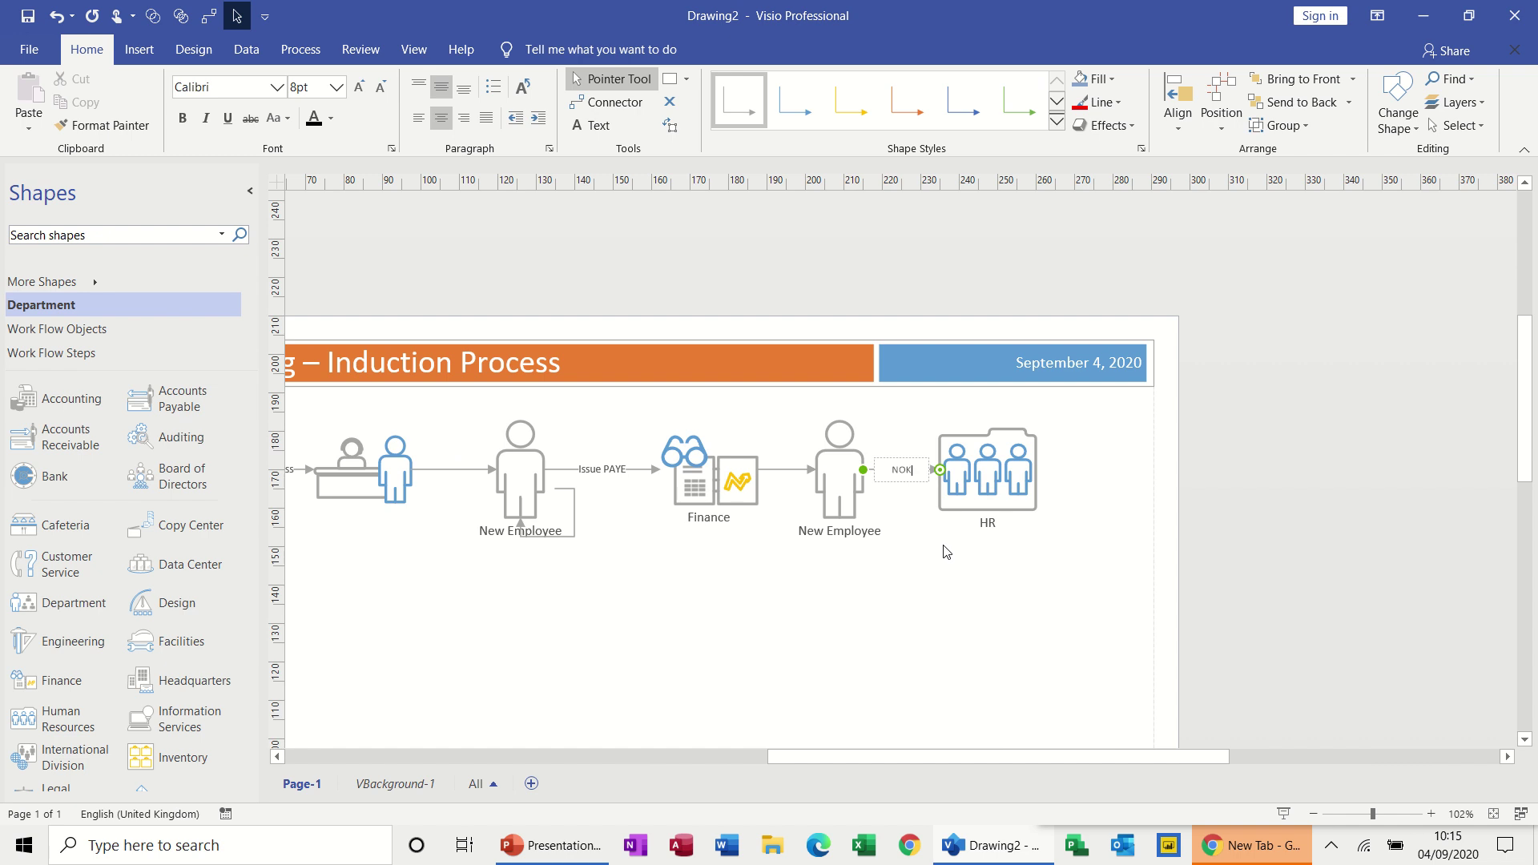
{"action": "left_click", "coordinate": [953, 558]}
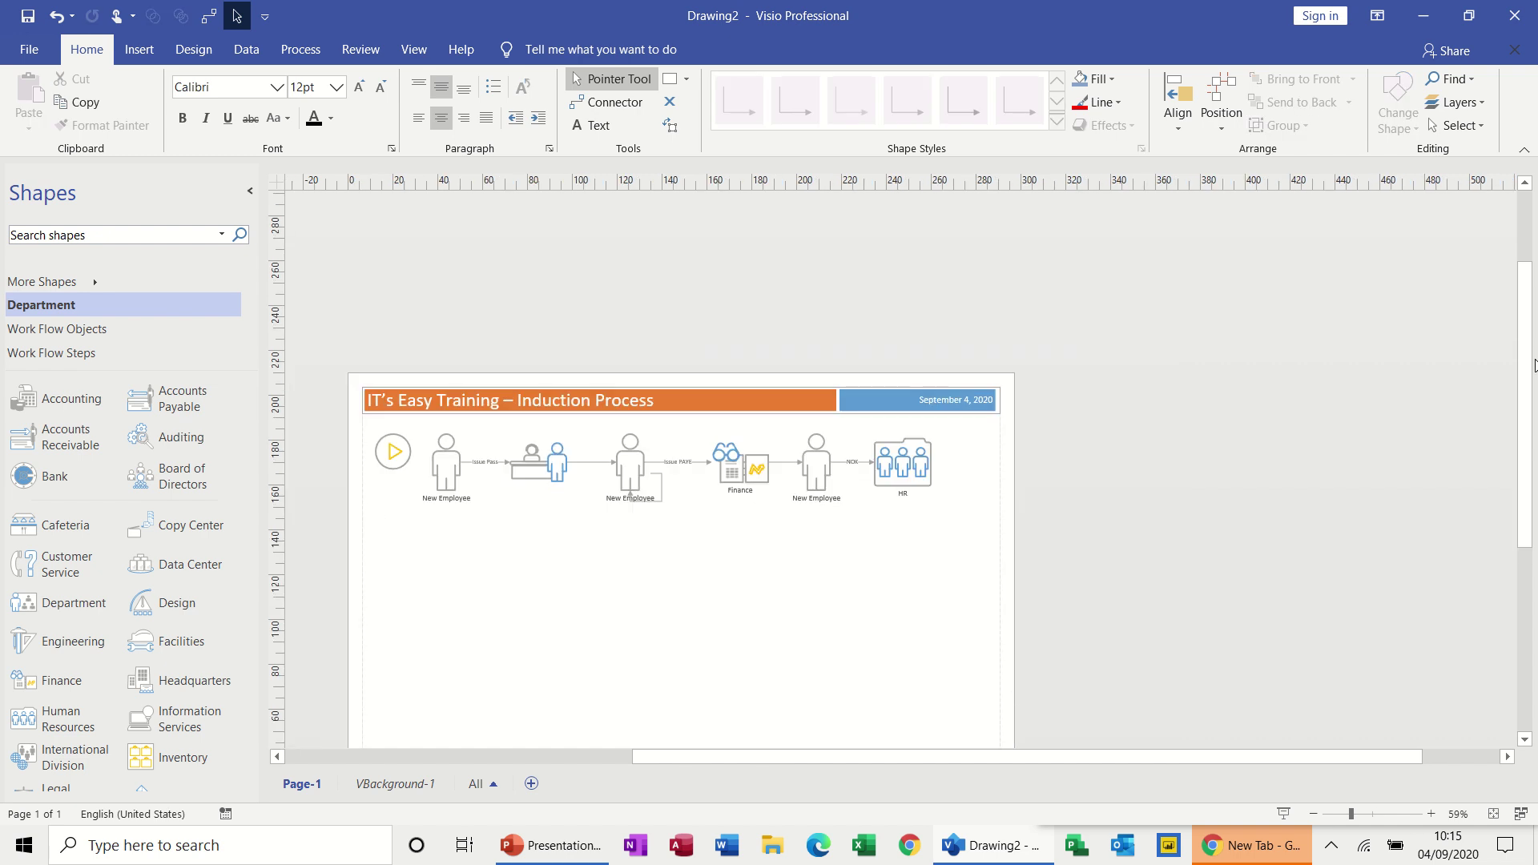
{"action": "left_click_drag", "start_coordinate": [1533, 380], "coordinate": [1535, 447]}
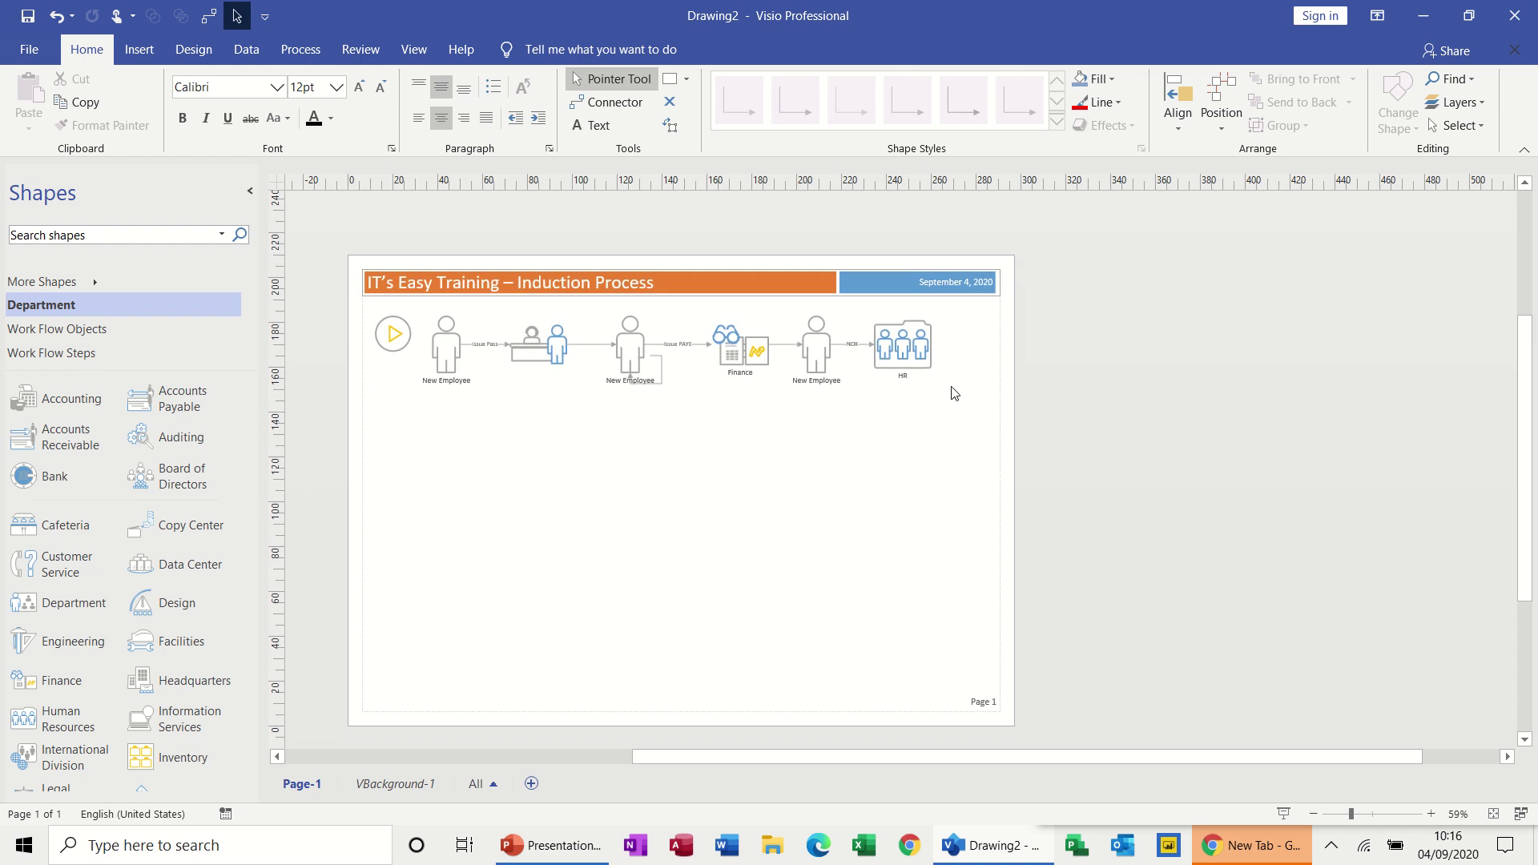
{"action": "left_click_drag", "start_coordinate": [818, 345], "coordinate": [446, 452]}
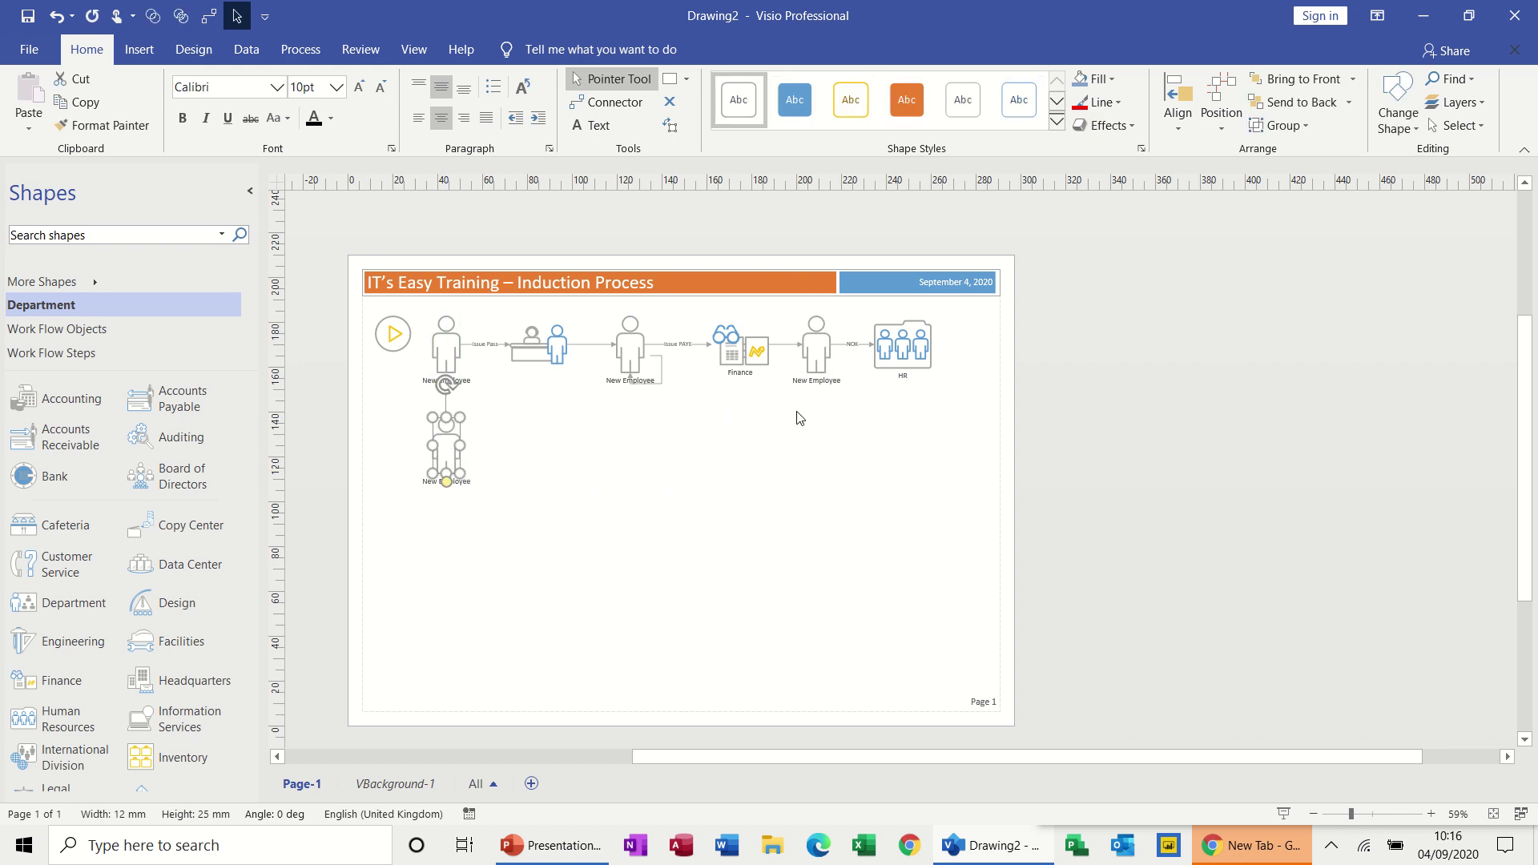
- Draw an elbow connector from HR back down to the lower New Employee figure
{"action": "left_click", "coordinate": [208, 17]}
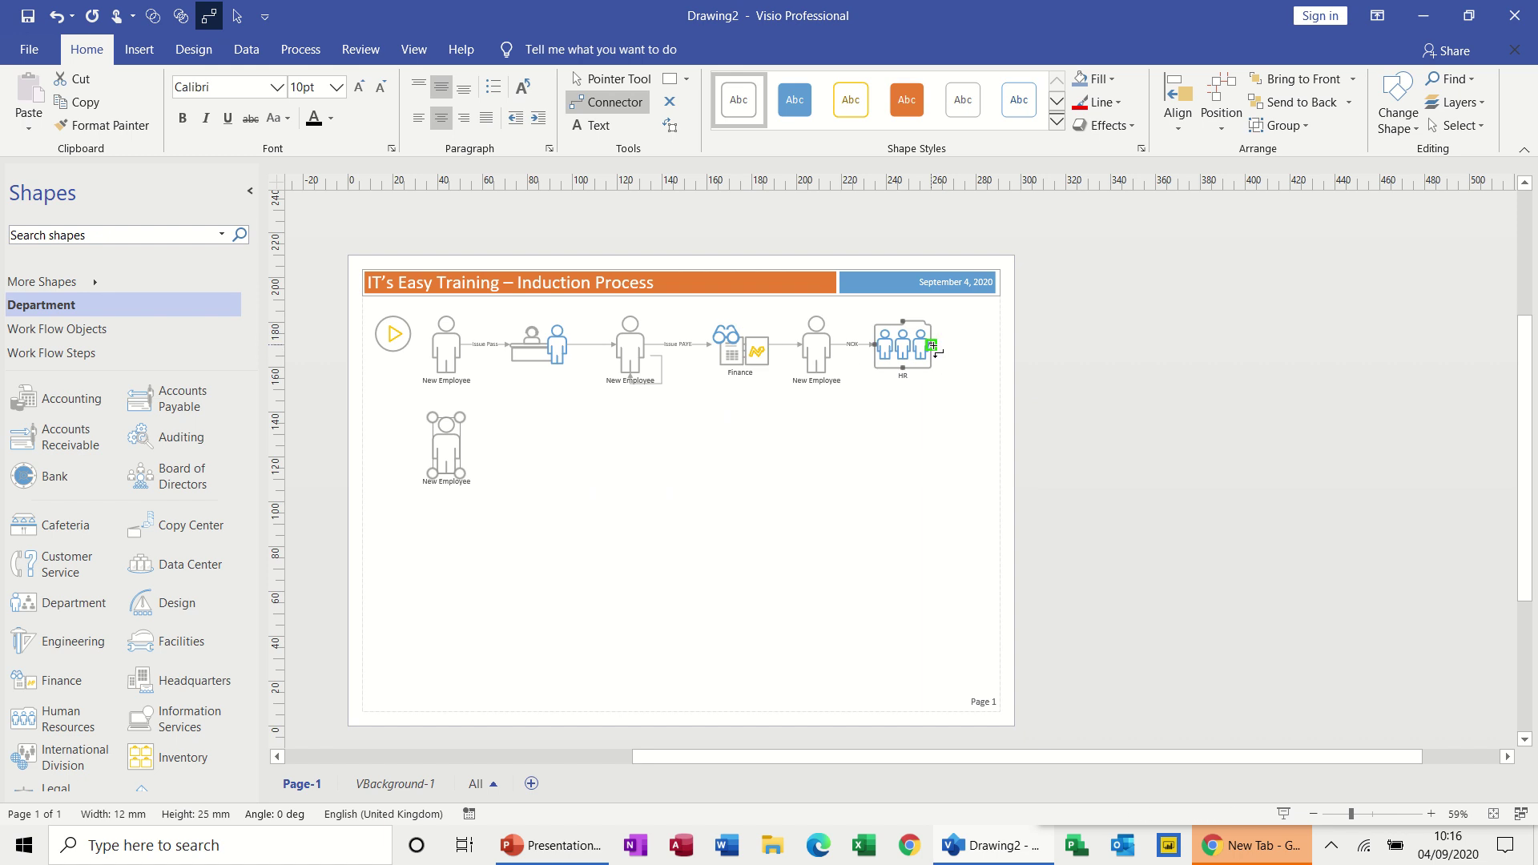
{"action": "left_click_drag", "start_coordinate": [933, 346], "coordinate": [814, 421]}
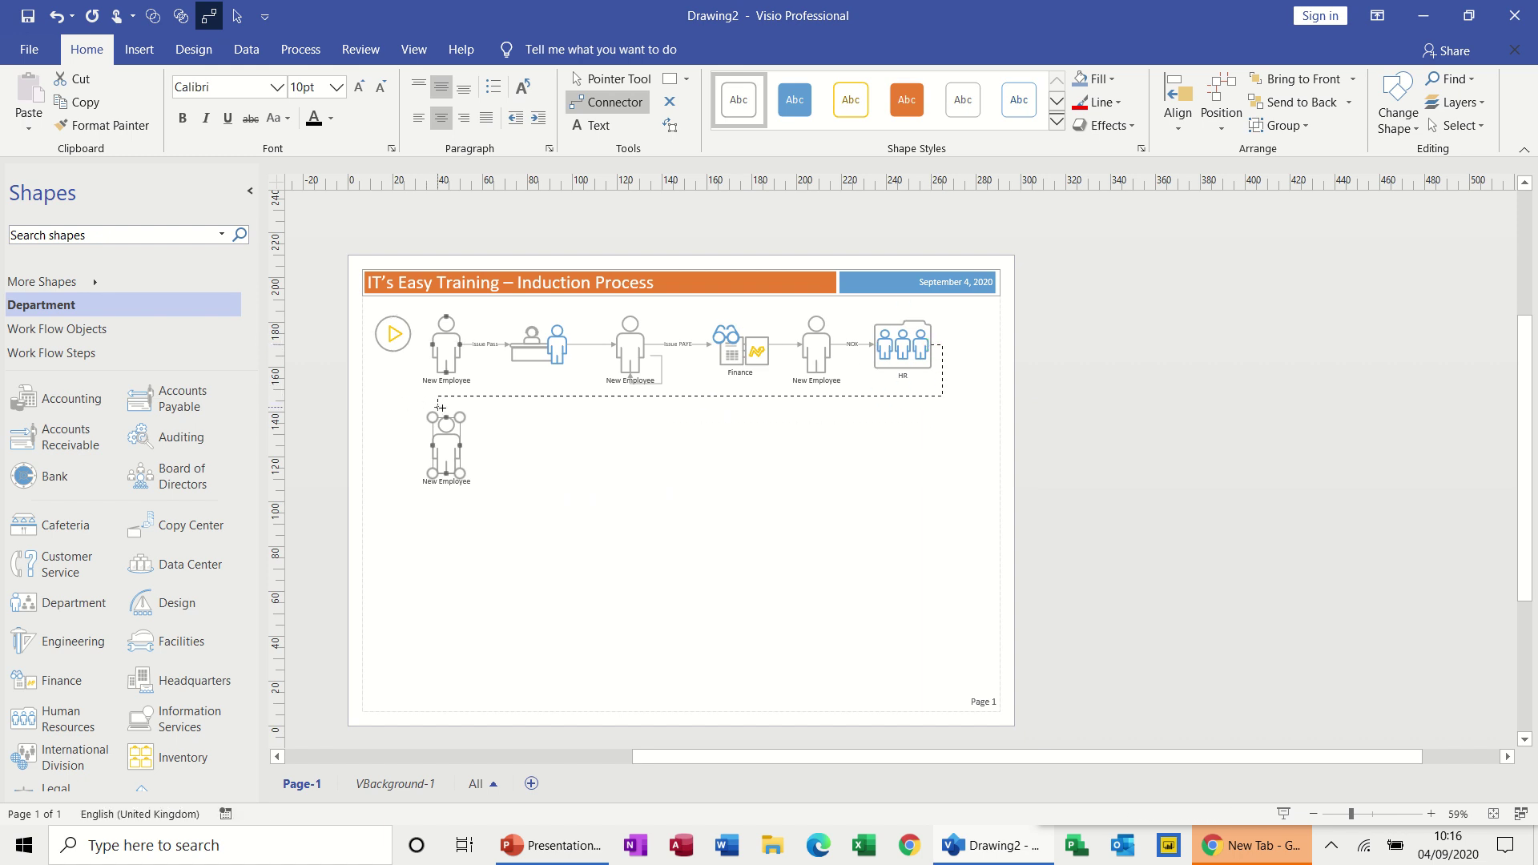
{"action": "left_click_drag", "start_coordinate": [446, 413], "coordinate": [446, 417]}
{"action": "left_click_drag", "start_coordinate": [446, 415], "coordinate": [447, 417]}
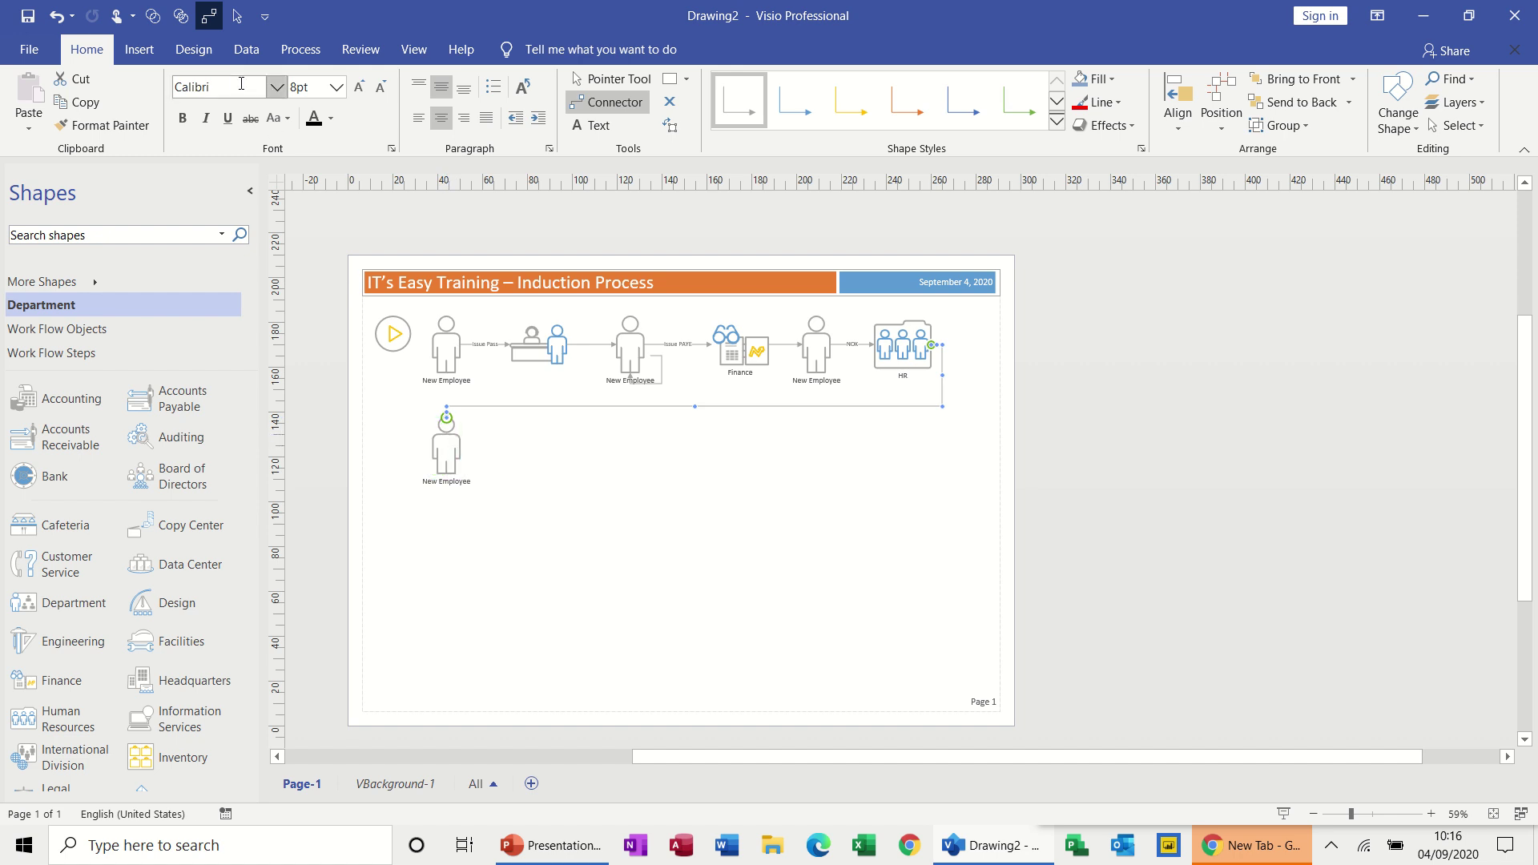
{"action": "left_click", "coordinate": [236, 19]}
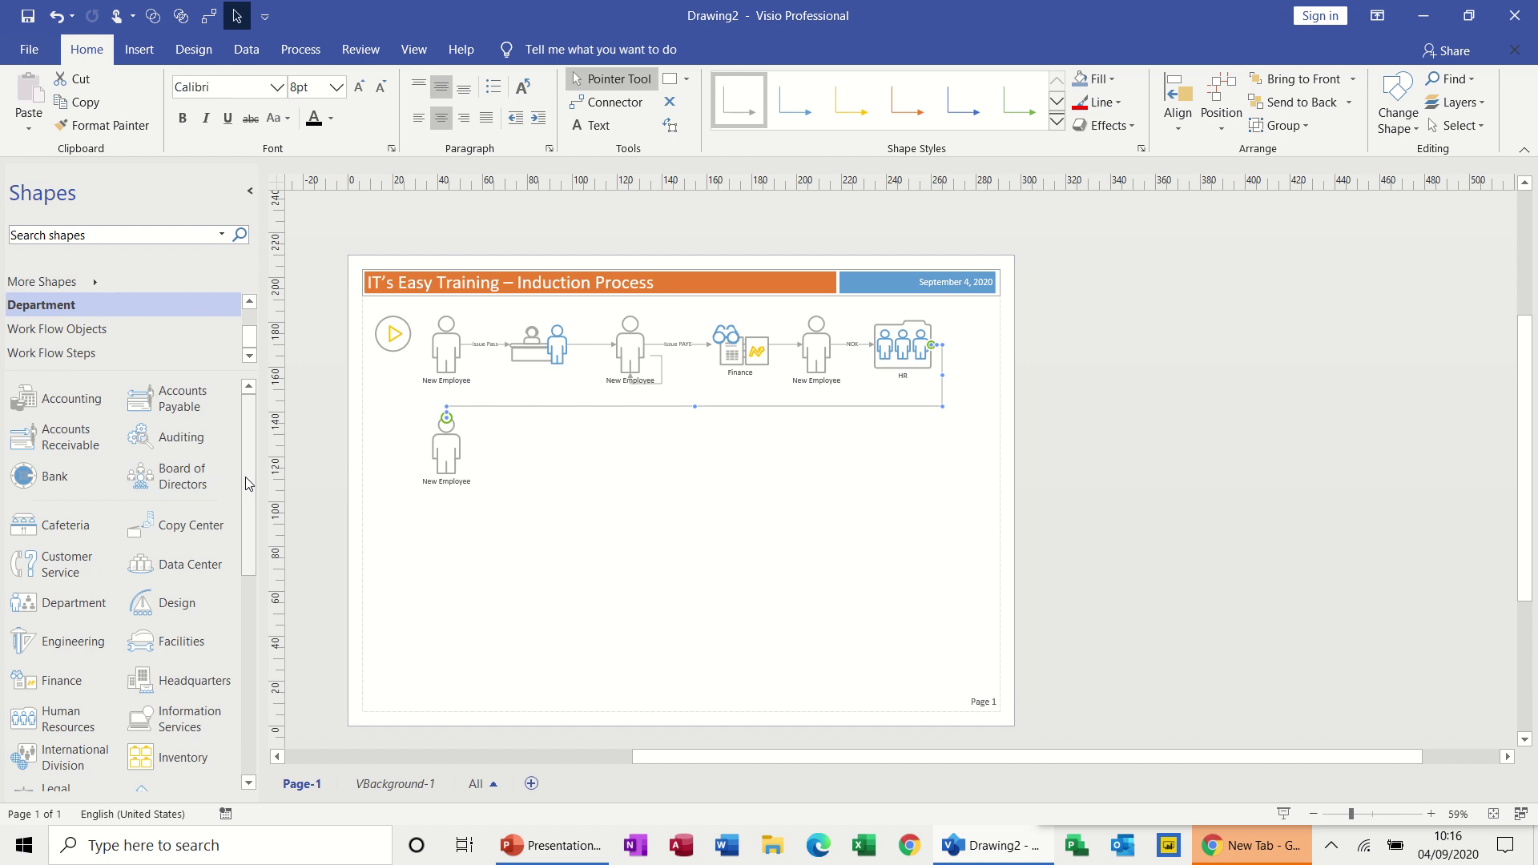
- Switch the Shapes pane to the Work Flow Objects stencil and scroll through its shapes
{"action": "left_click_drag", "start_coordinate": [250, 490], "coordinate": [252, 702]}
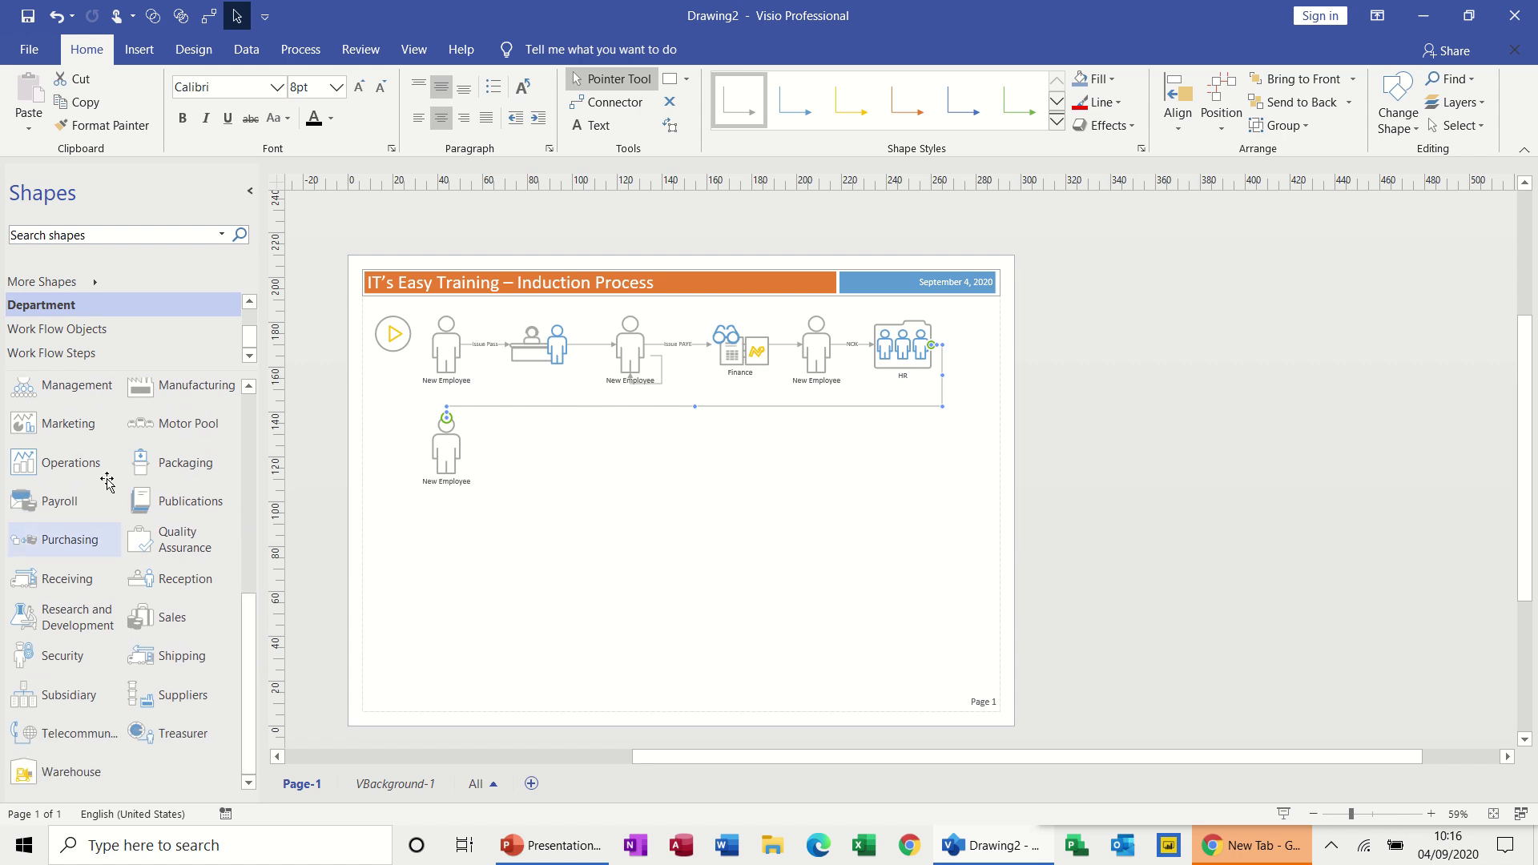
{"action": "left_click", "coordinate": [103, 329]}
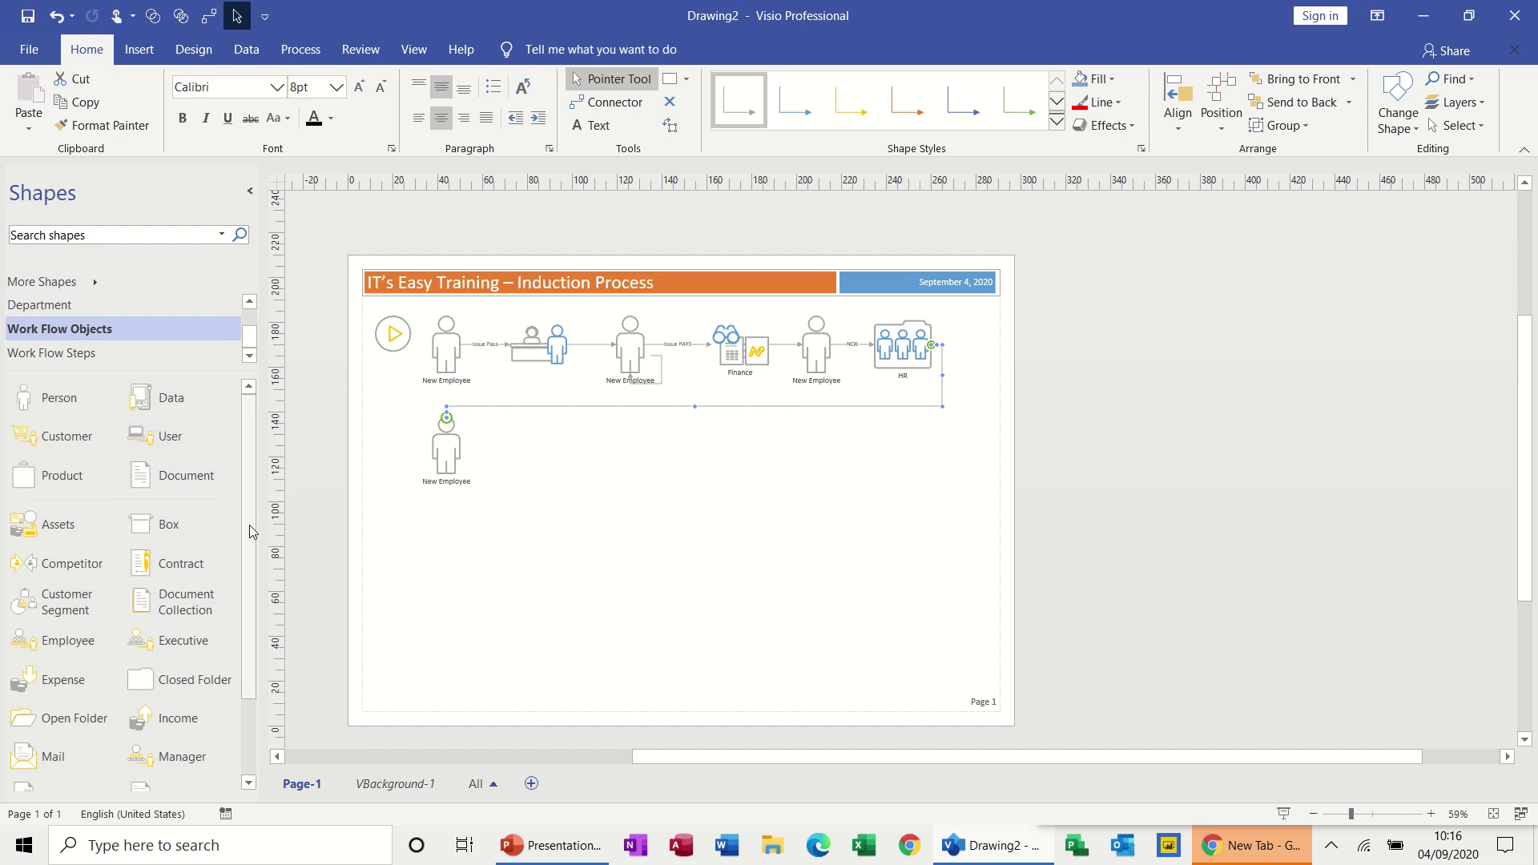
{"action": "left_click_drag", "start_coordinate": [252, 531], "coordinate": [249, 619]}
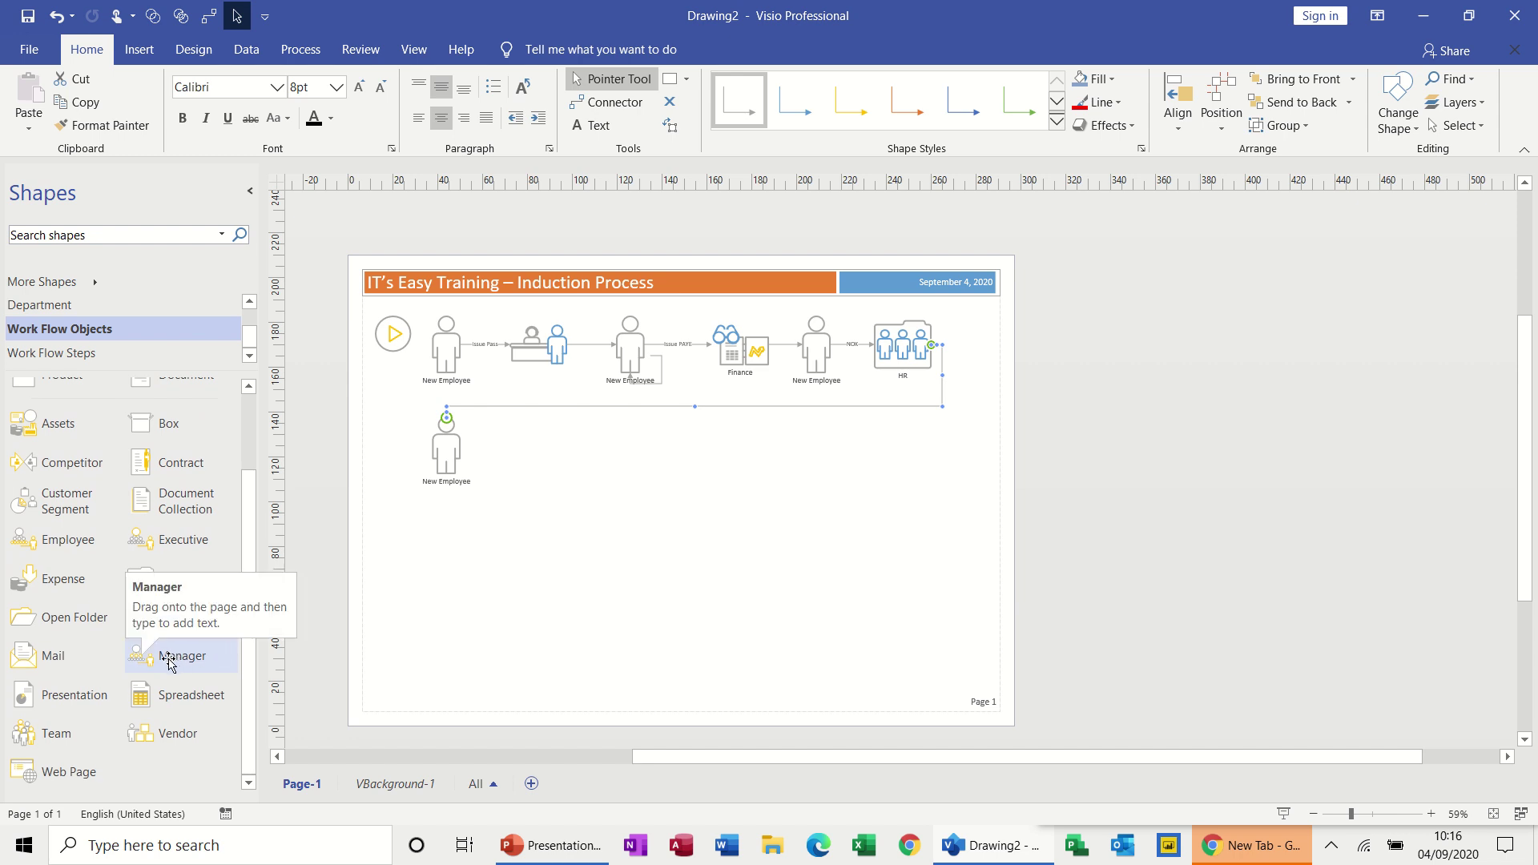
- Add a Manager shape below the lower New Employee, joined by a 'Meet Manager' connector
{"action": "left_click_drag", "start_coordinate": [164, 661], "coordinate": [446, 565]}
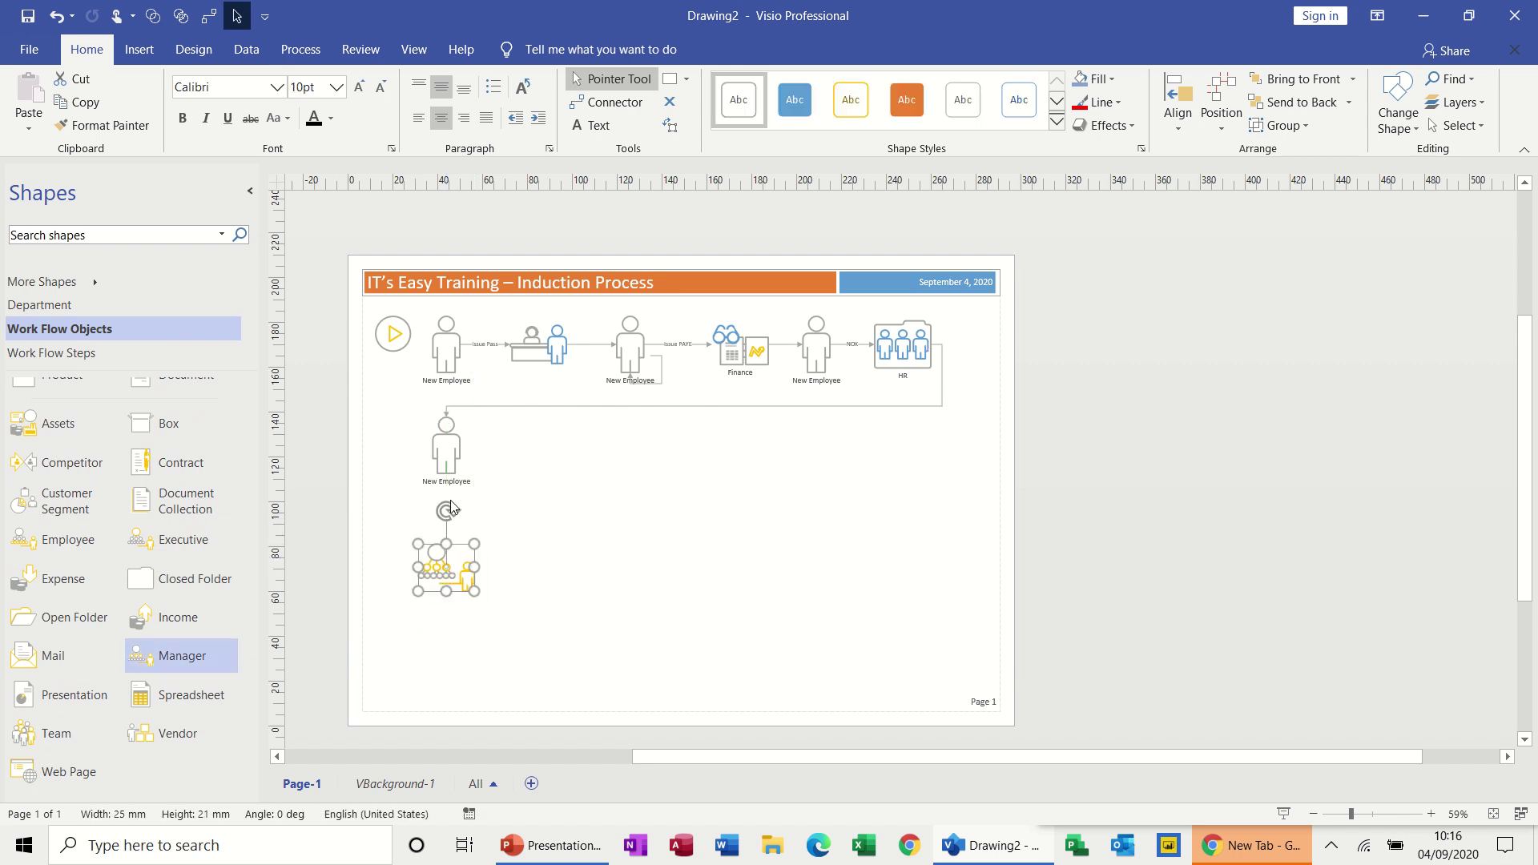
{"action": "left_click", "coordinate": [212, 16]}
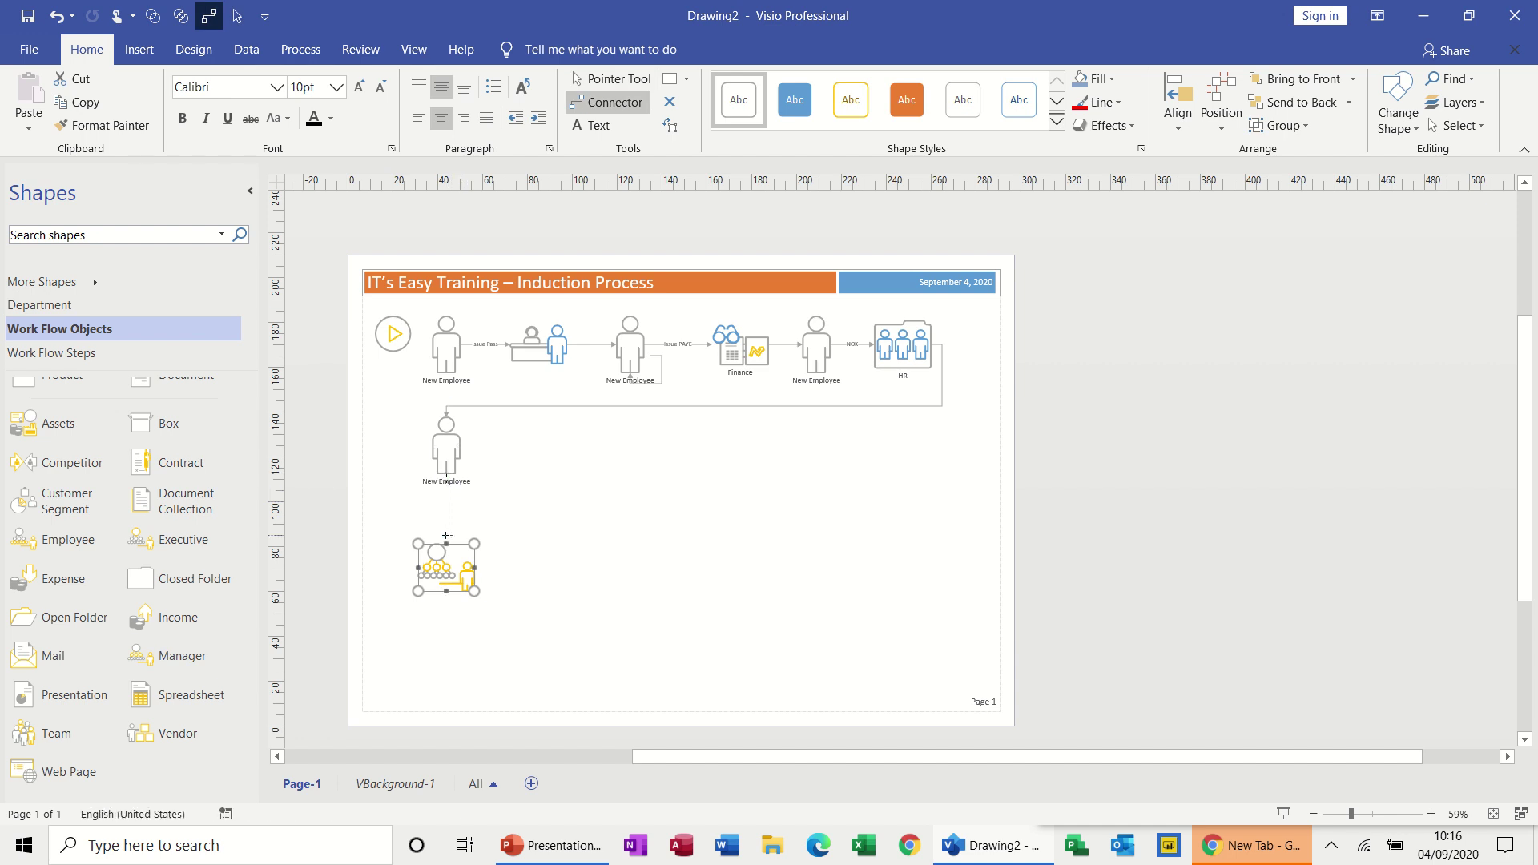
{"action": "left_click_drag", "start_coordinate": [446, 539], "coordinate": [447, 539]}
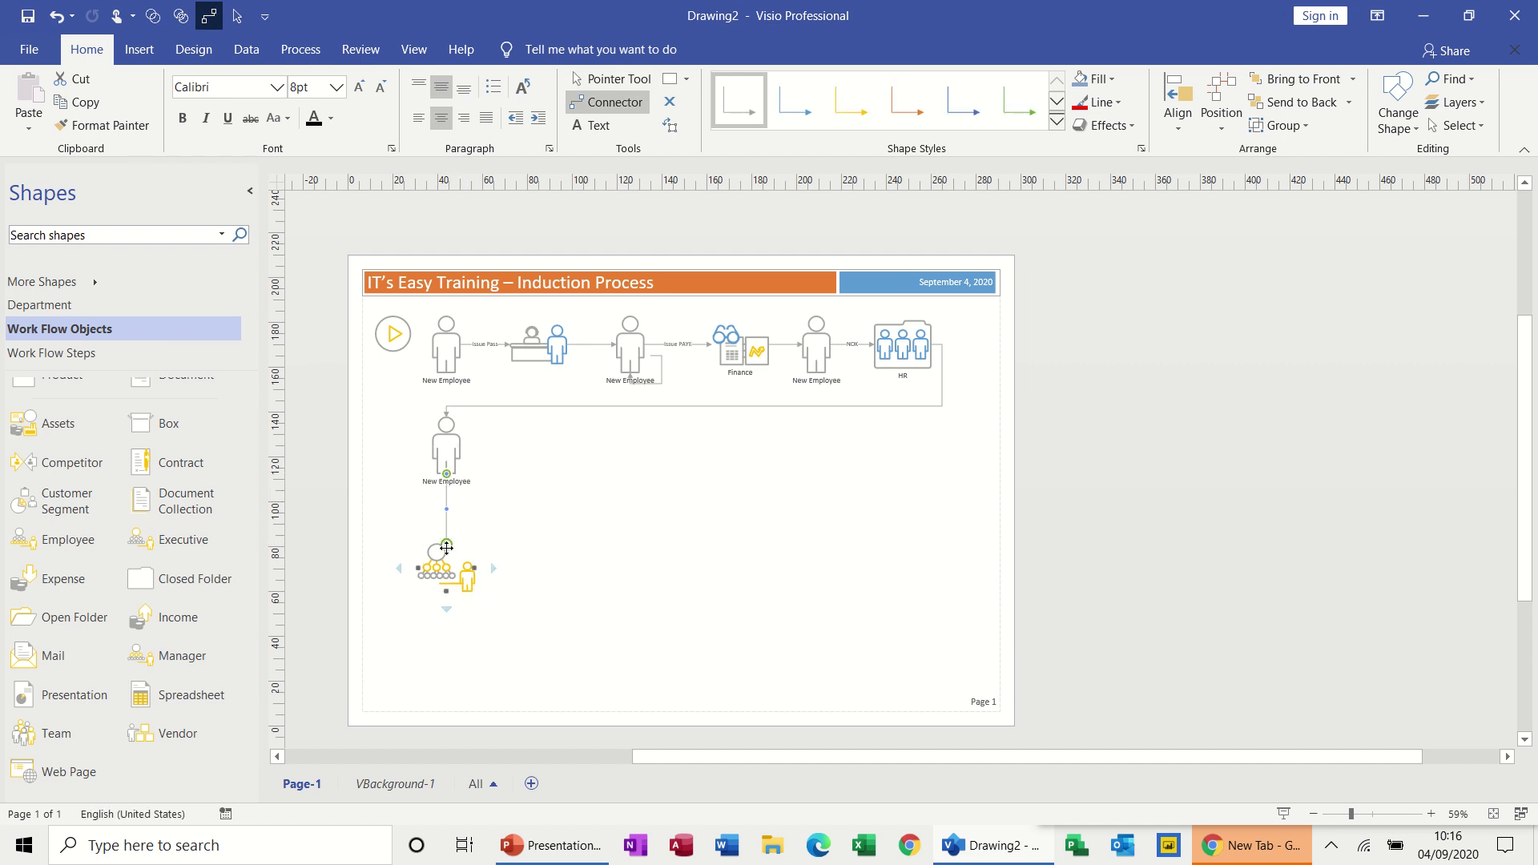
{"action": "left_click", "coordinate": [238, 16]}
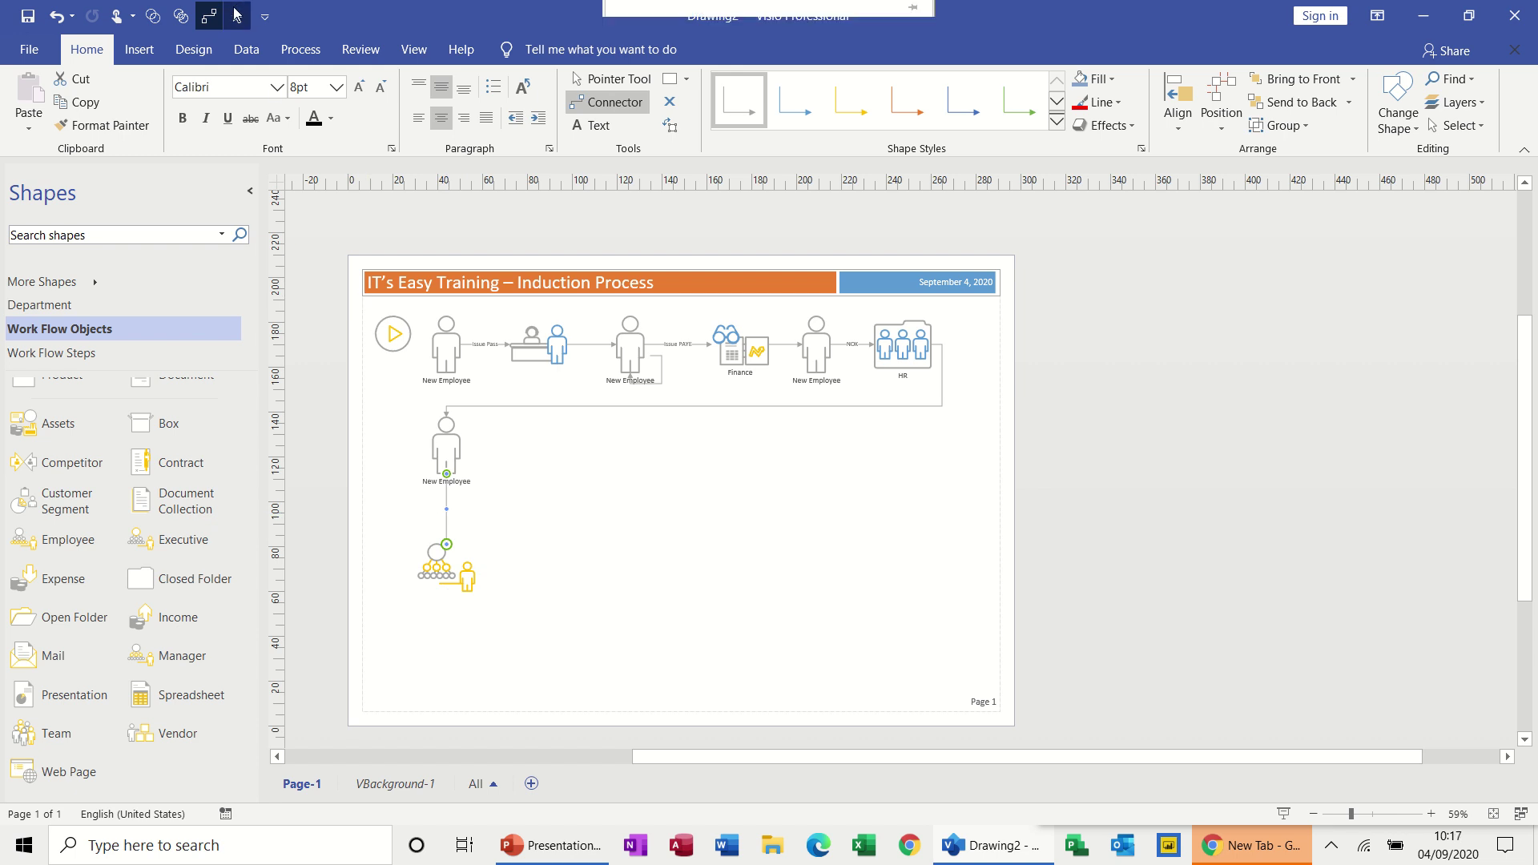
{"action": "double_click", "coordinate": [445, 510]}
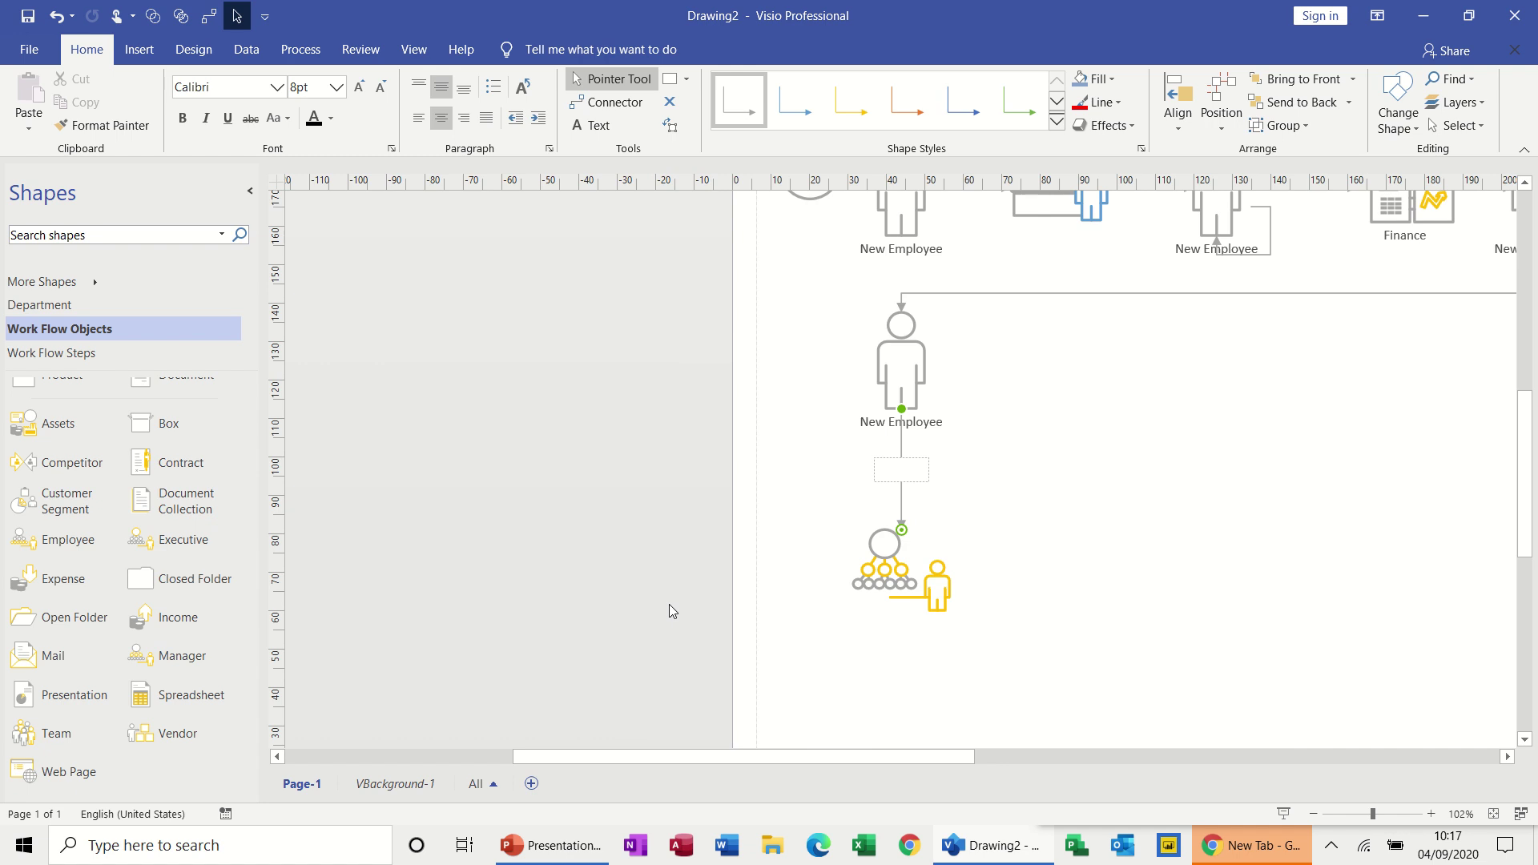
{"action": "type", "text": "Meet Manager"}
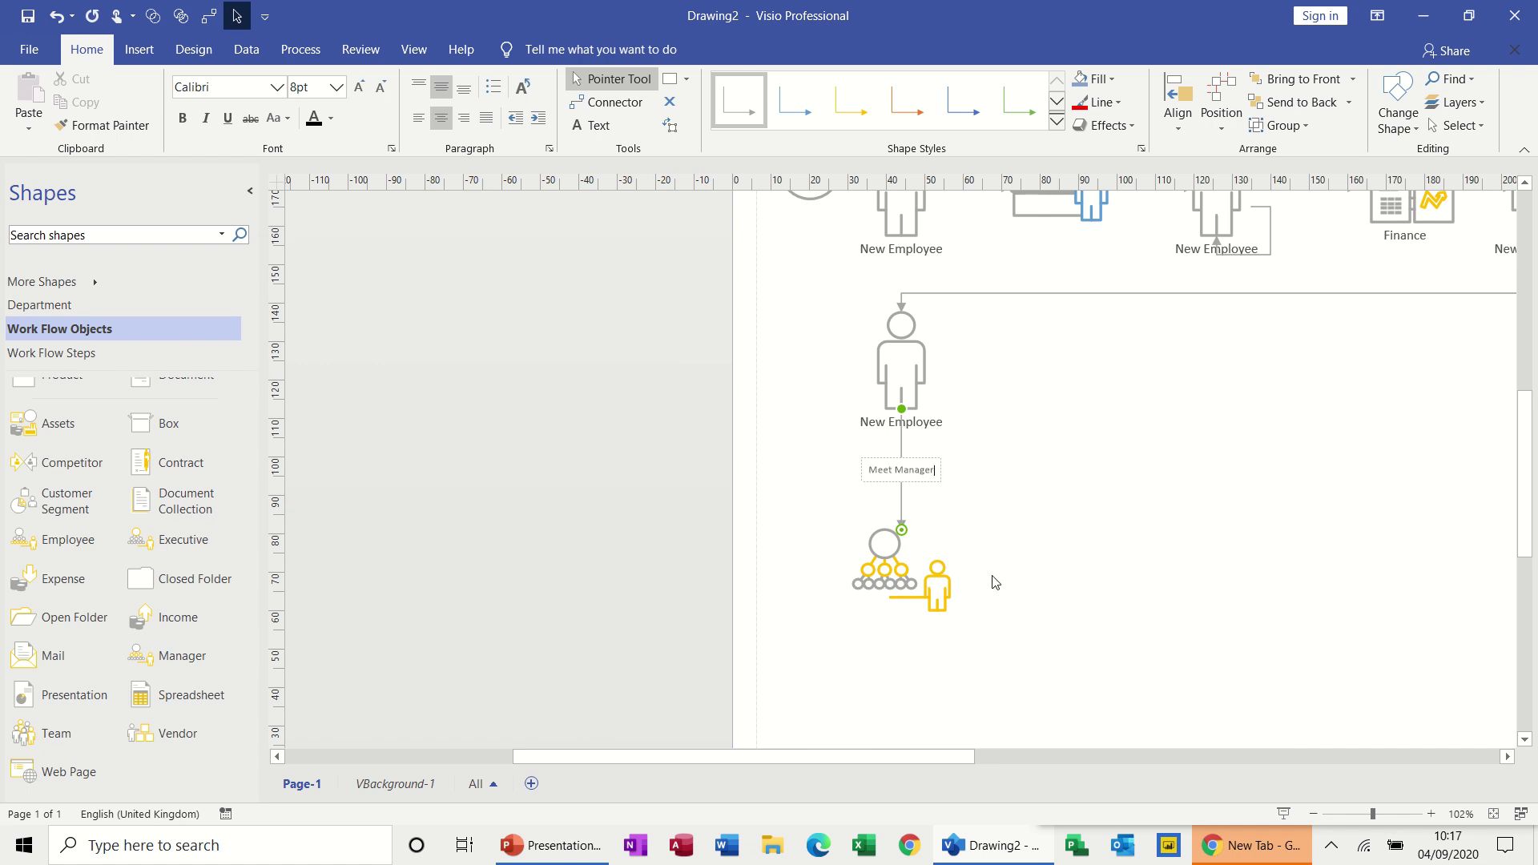
{"action": "left_click", "coordinate": [1076, 554]}
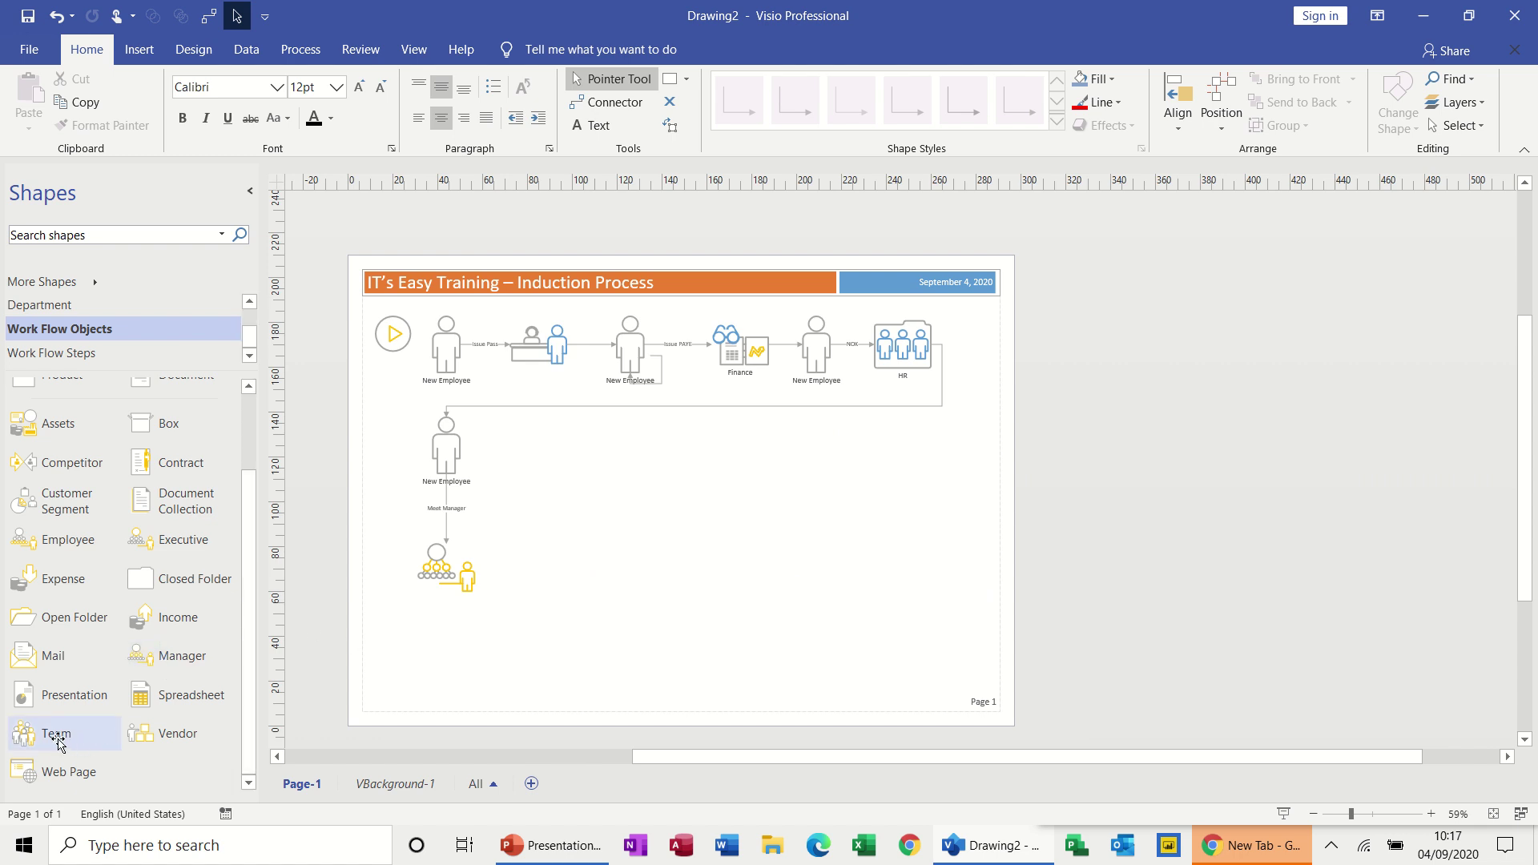
- Add a Team shape beside the lower New Employee, linked from Manager by a 'Meet Team' connector
{"action": "left_click_drag", "start_coordinate": [58, 744], "coordinate": [581, 463]}
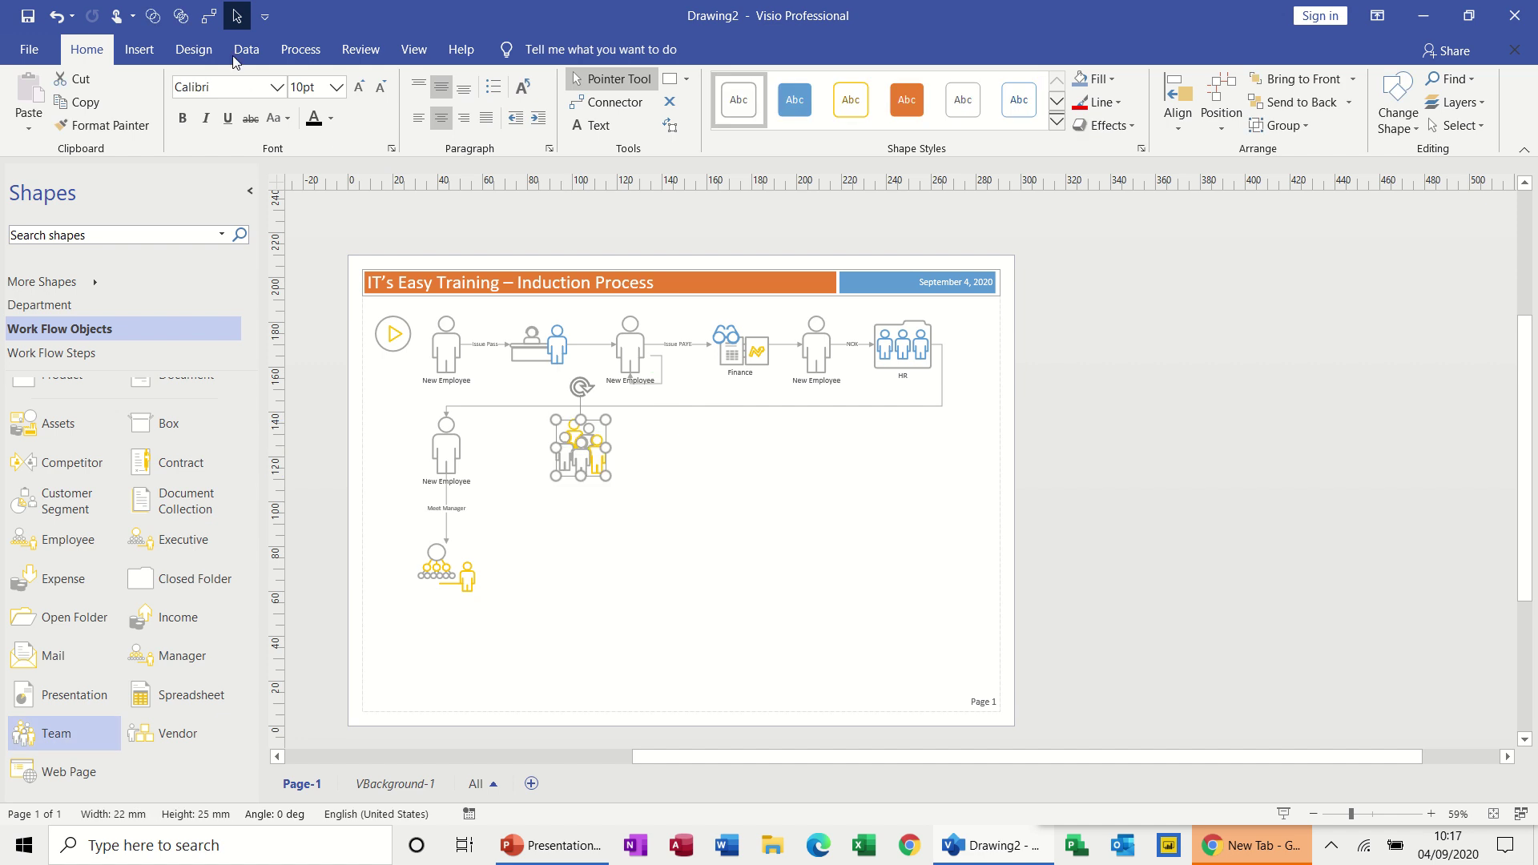
{"action": "left_click", "coordinate": [211, 22]}
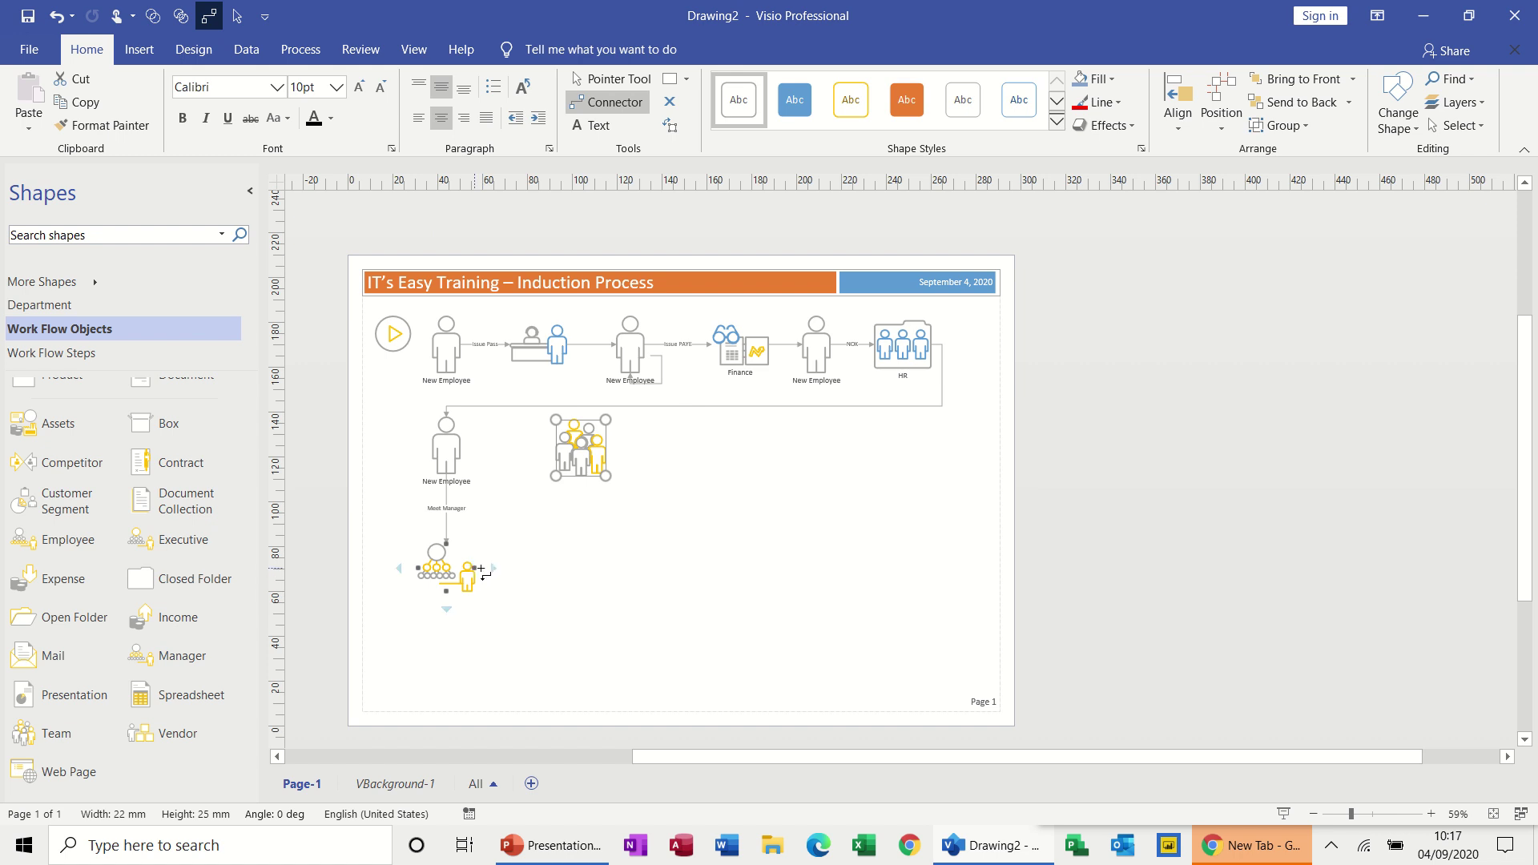
{"action": "left_click_drag", "start_coordinate": [475, 570], "coordinate": [543, 542]}
{"action": "left_click_drag", "start_coordinate": [579, 479], "coordinate": [578, 472]}
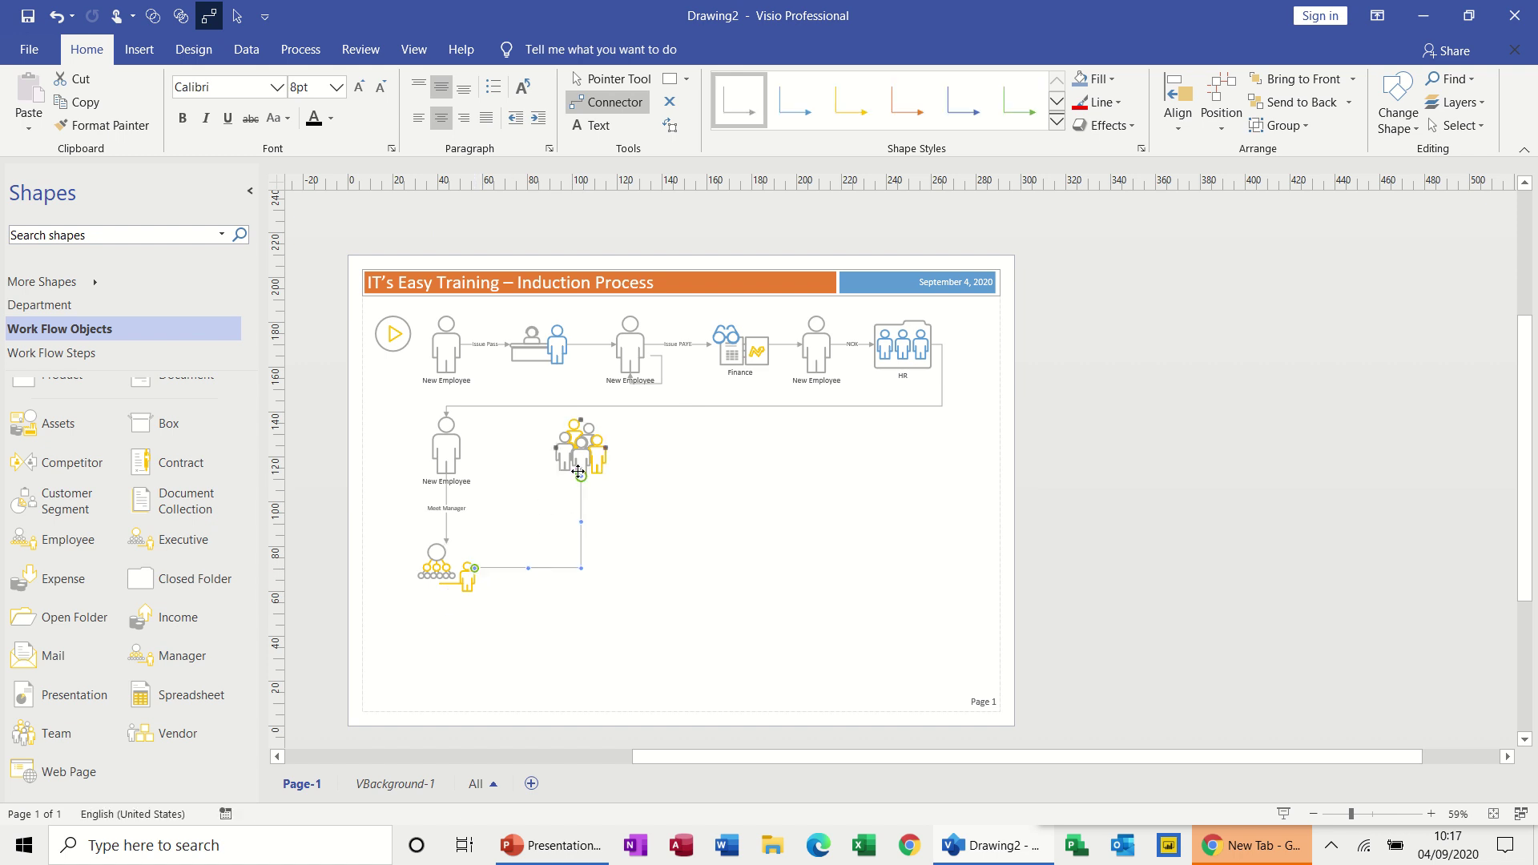
{"action": "left_click", "coordinate": [237, 18]}
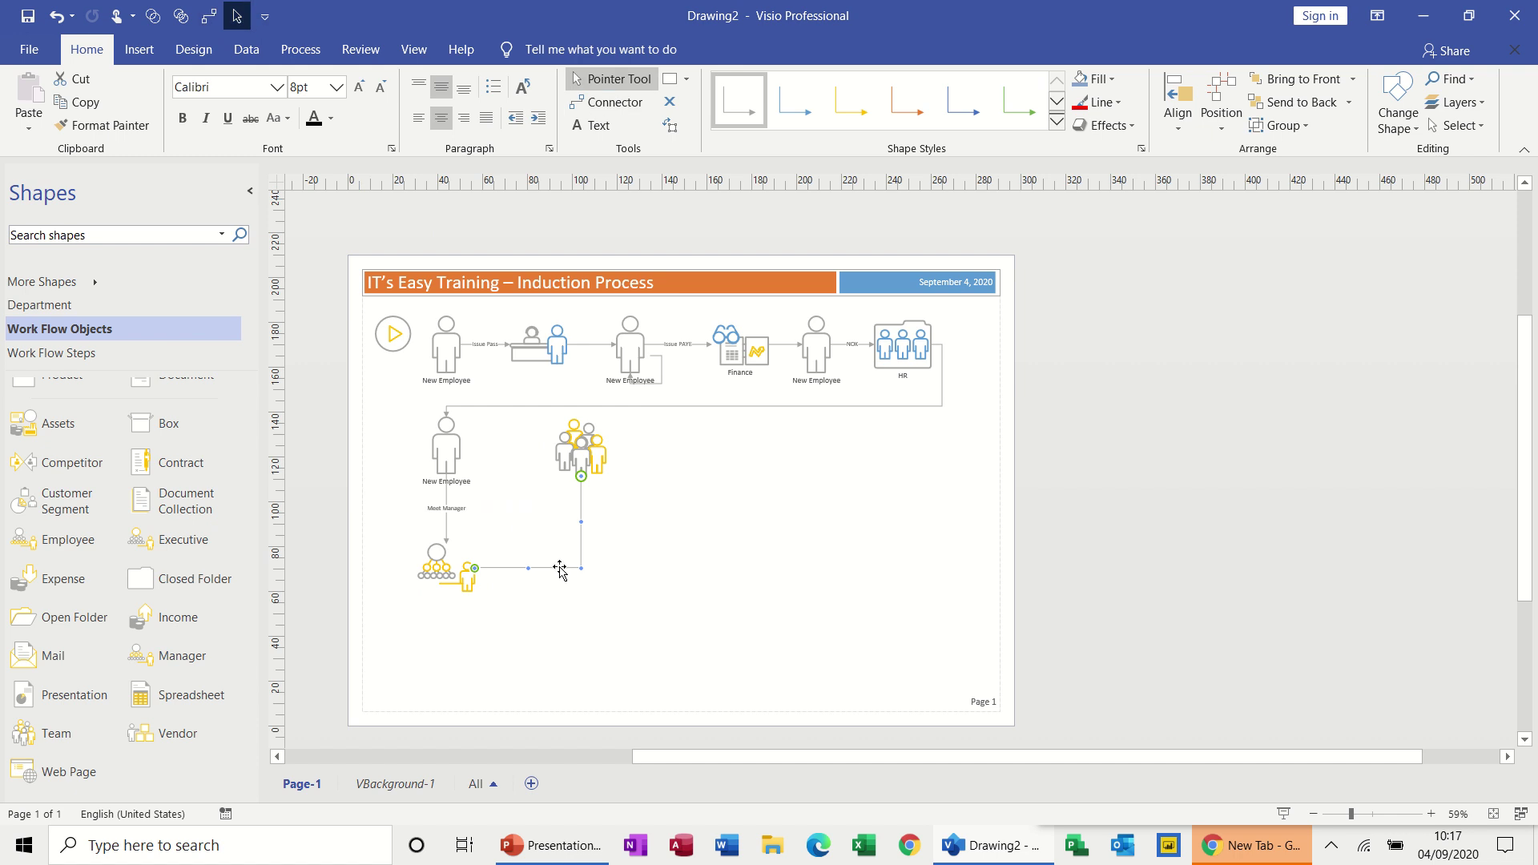
{"action": "double_click", "coordinate": [560, 569]}
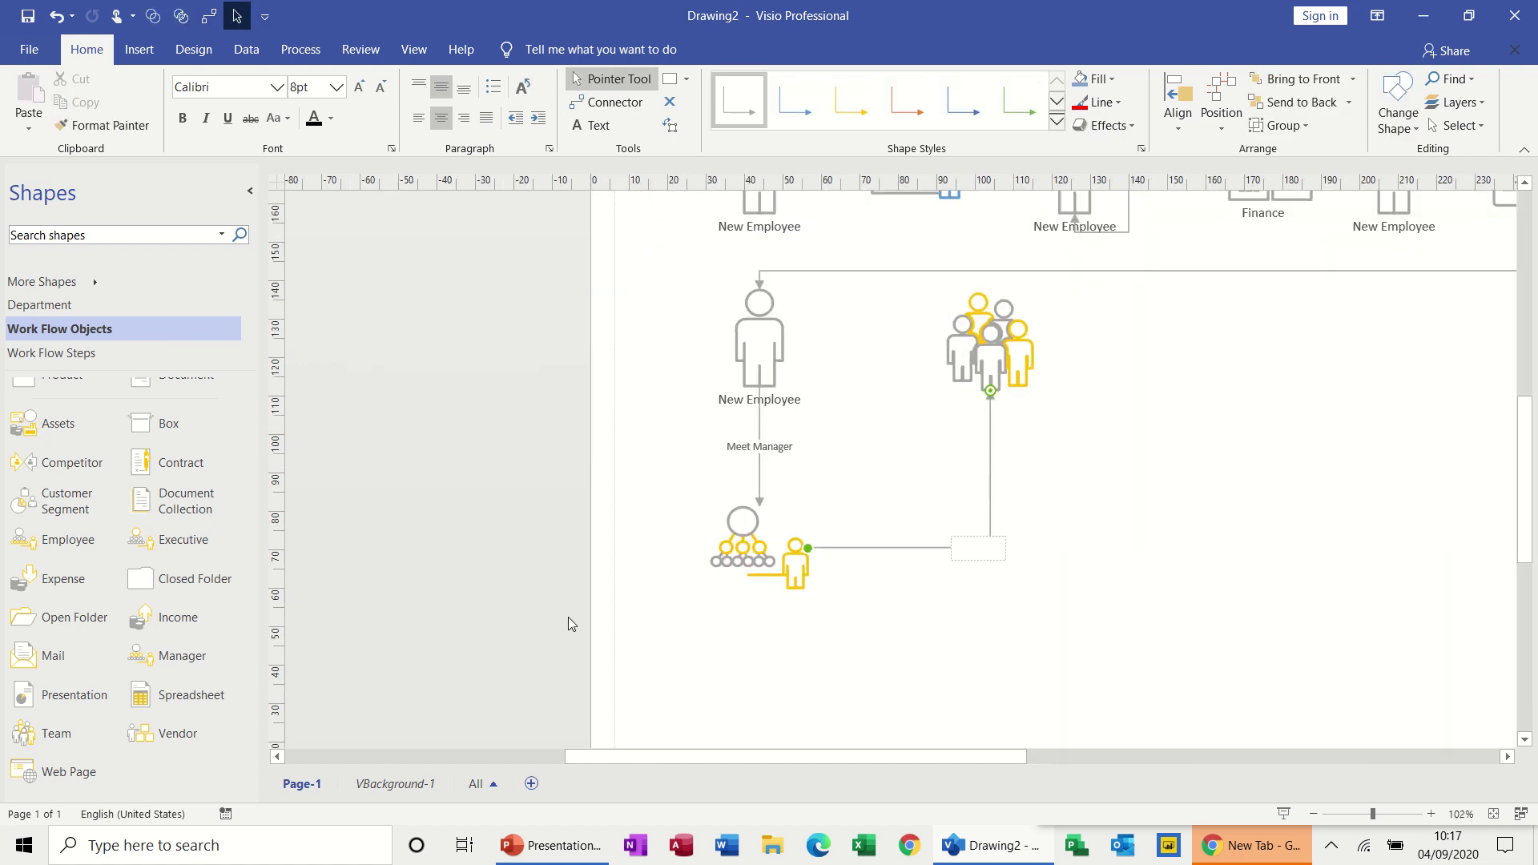
{"action": "type", "text": "Meet Team"}
{"action": "left_click", "coordinate": [945, 611]}
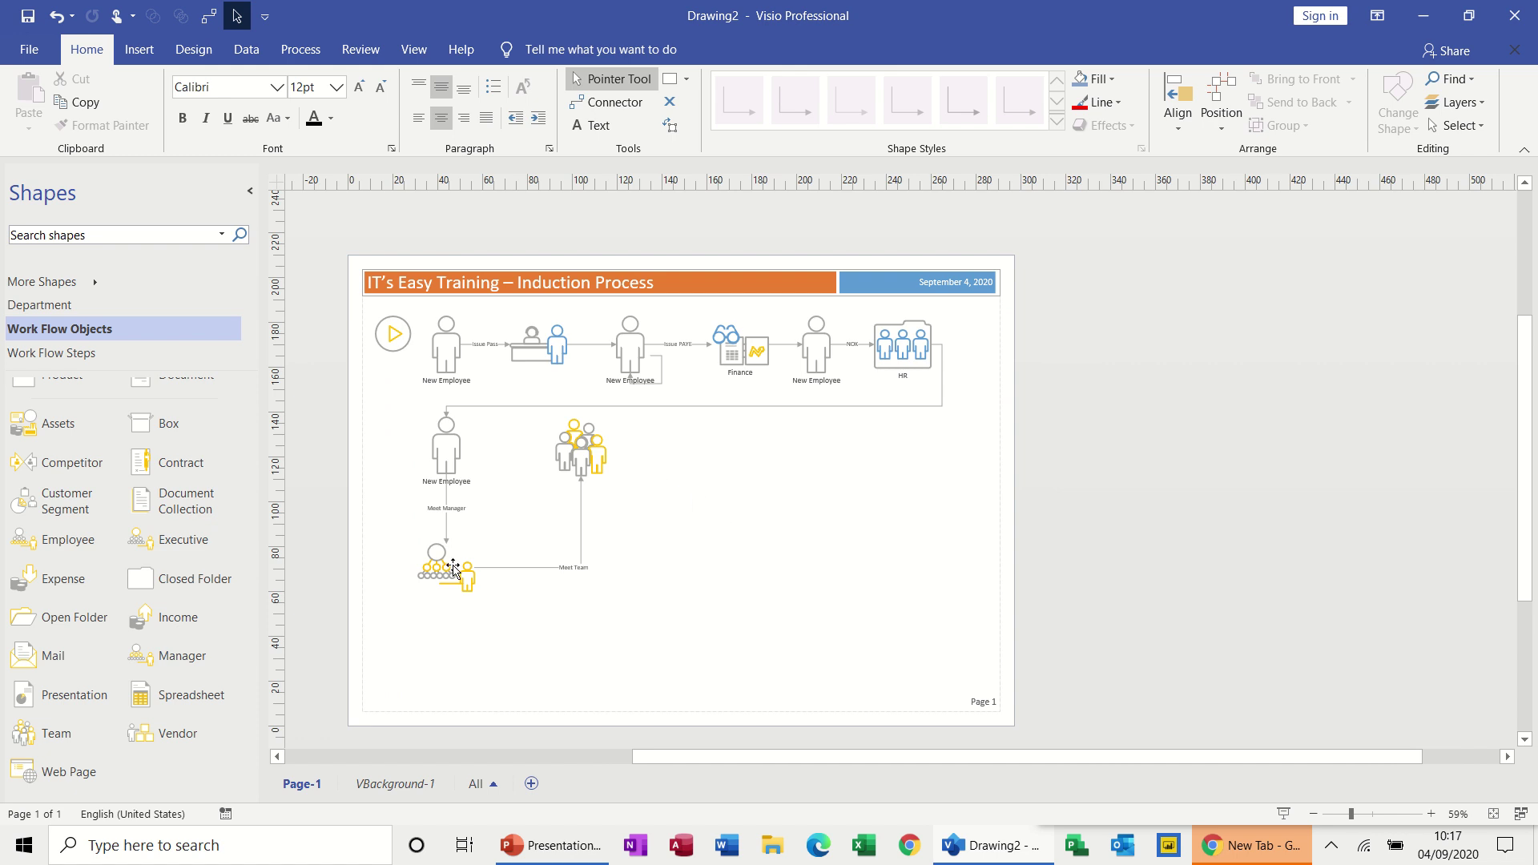
- Add a Presentation shape to the page beside the team group
{"action": "left_click", "coordinate": [251, 556]}
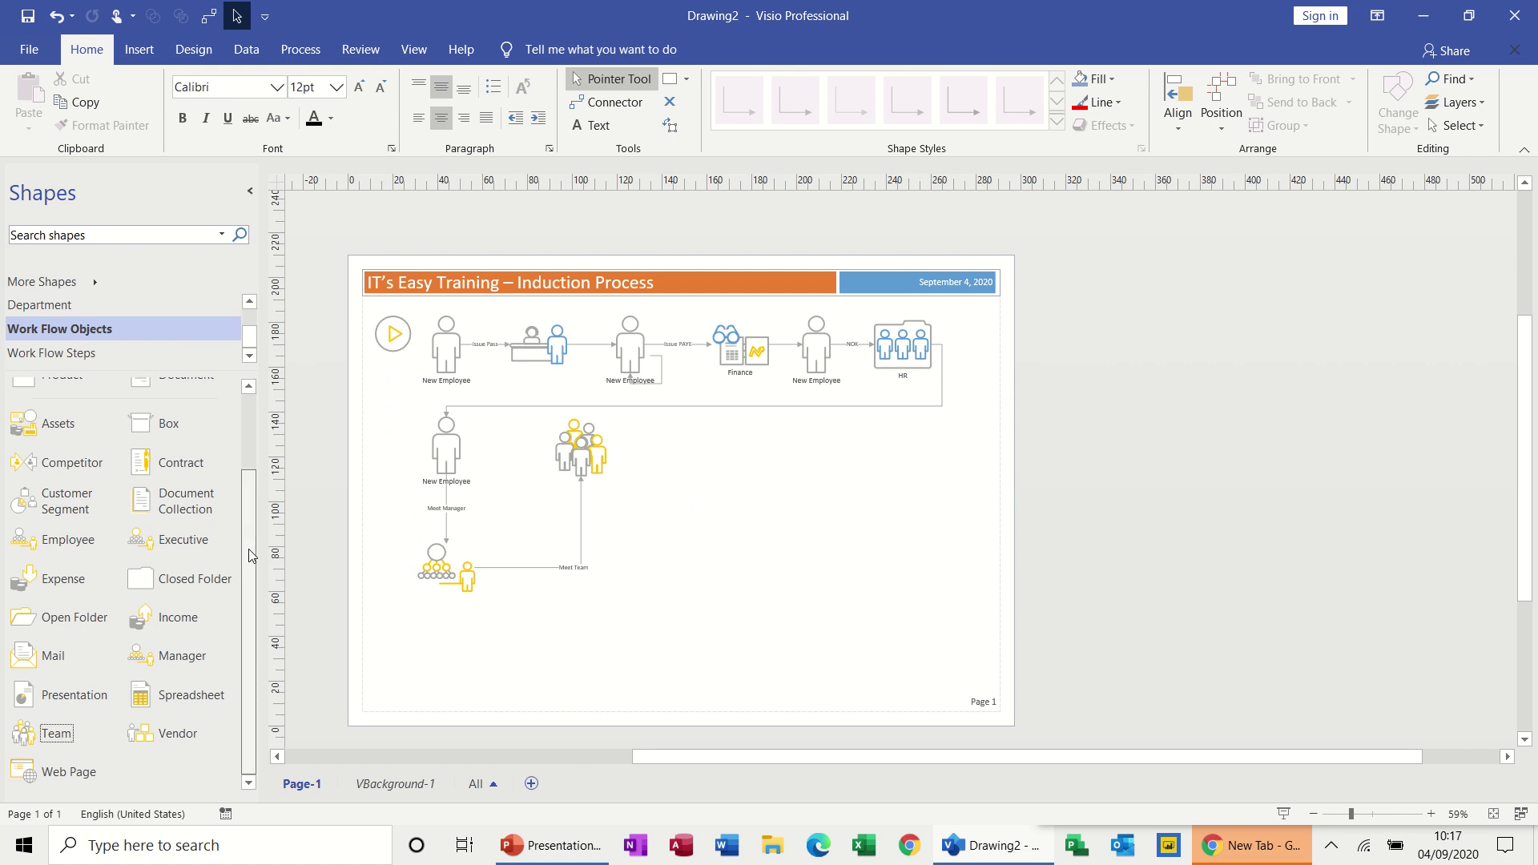
{"action": "scroll", "coordinate": [251, 577], "scroll_direction": "up", "scroll_amount": 1}
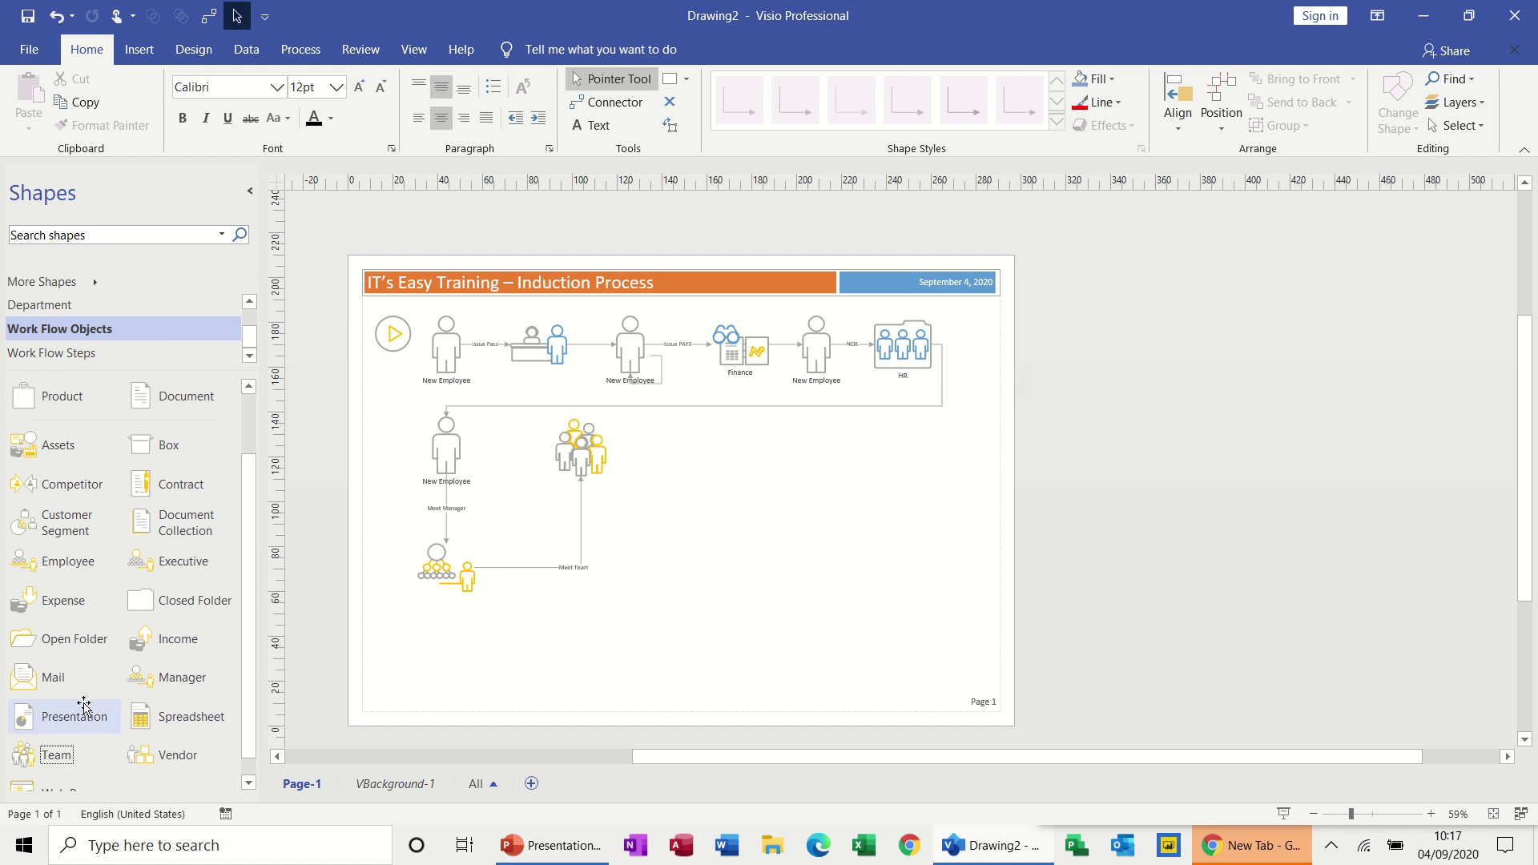
{"action": "left_click_drag", "start_coordinate": [71, 720], "coordinate": [735, 462]}
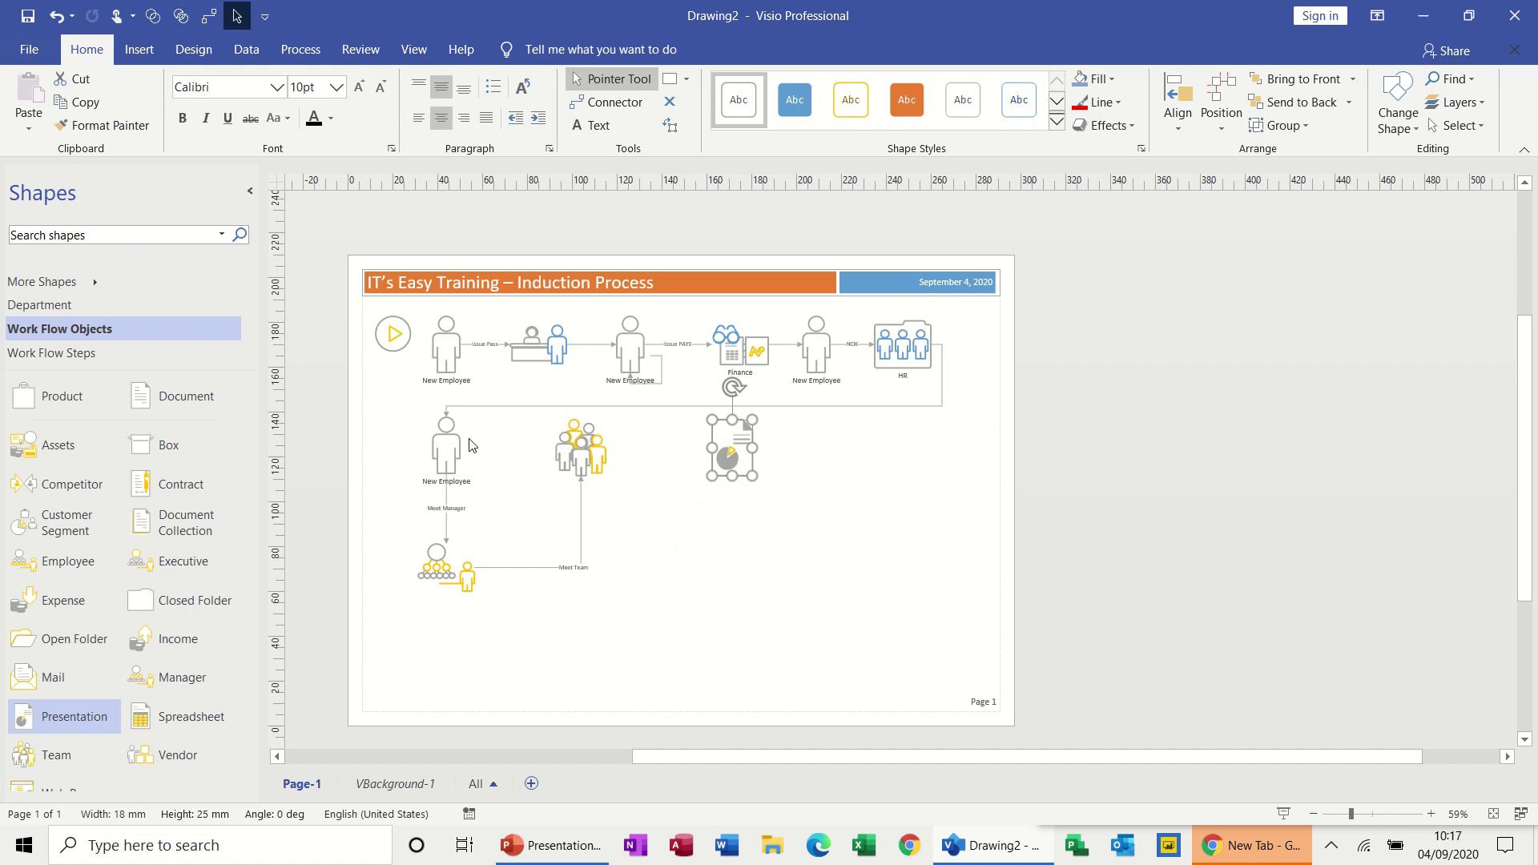
- Move the New Employee figure to the end of the Meet Team connector and align it
{"action": "left_click_drag", "start_coordinate": [457, 457], "coordinate": [569, 574]}
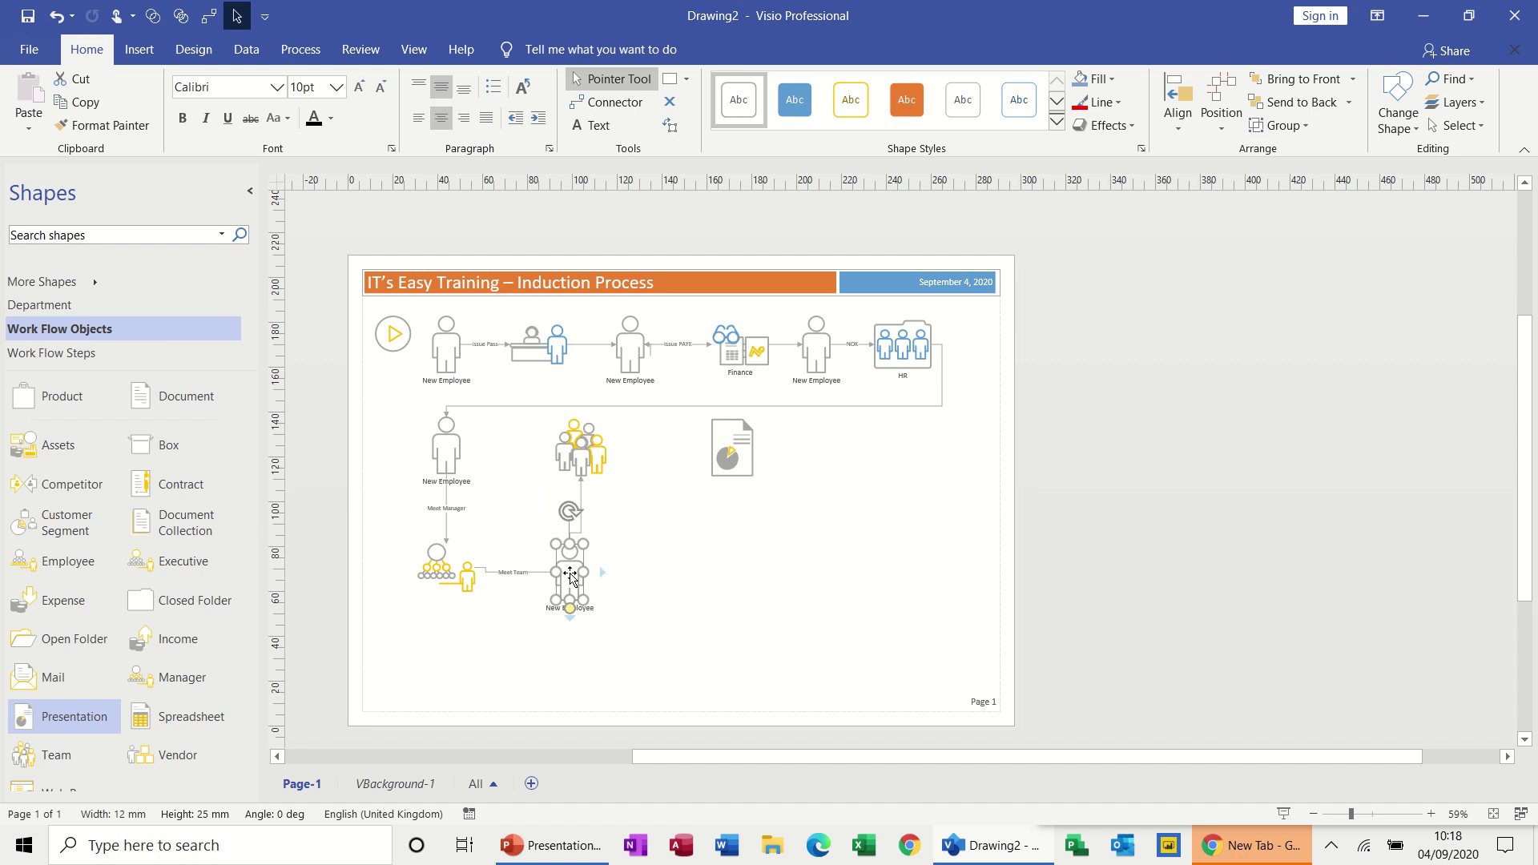
{"action": "key", "text": "Right"}
{"action": "key", "text": "Right"}
{"action": "key", "text": "Right"}
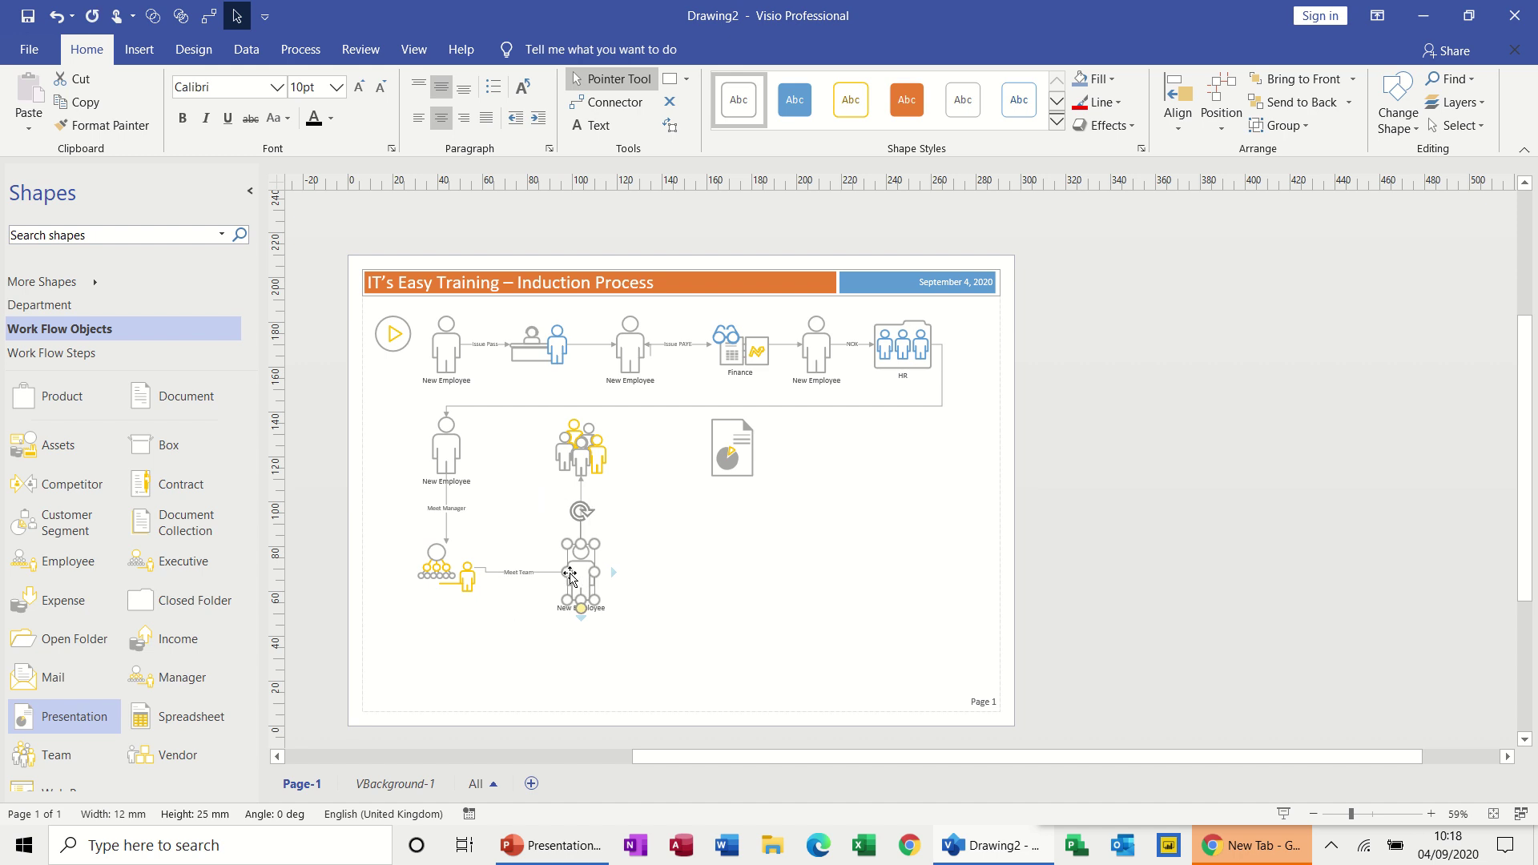
{"action": "key", "text": "Up"}
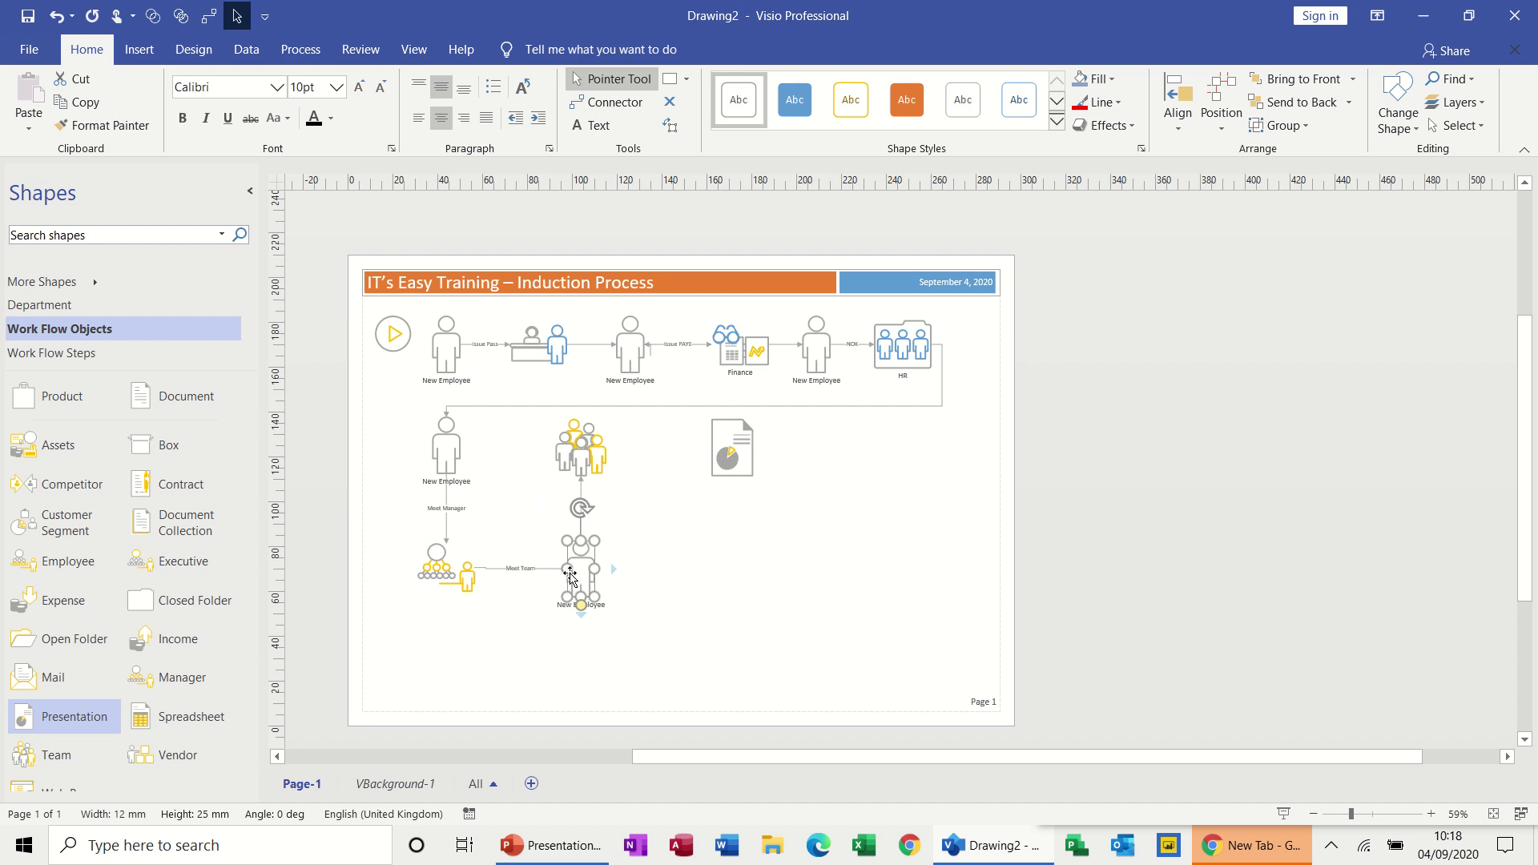
{"action": "left_click", "coordinate": [665, 596]}
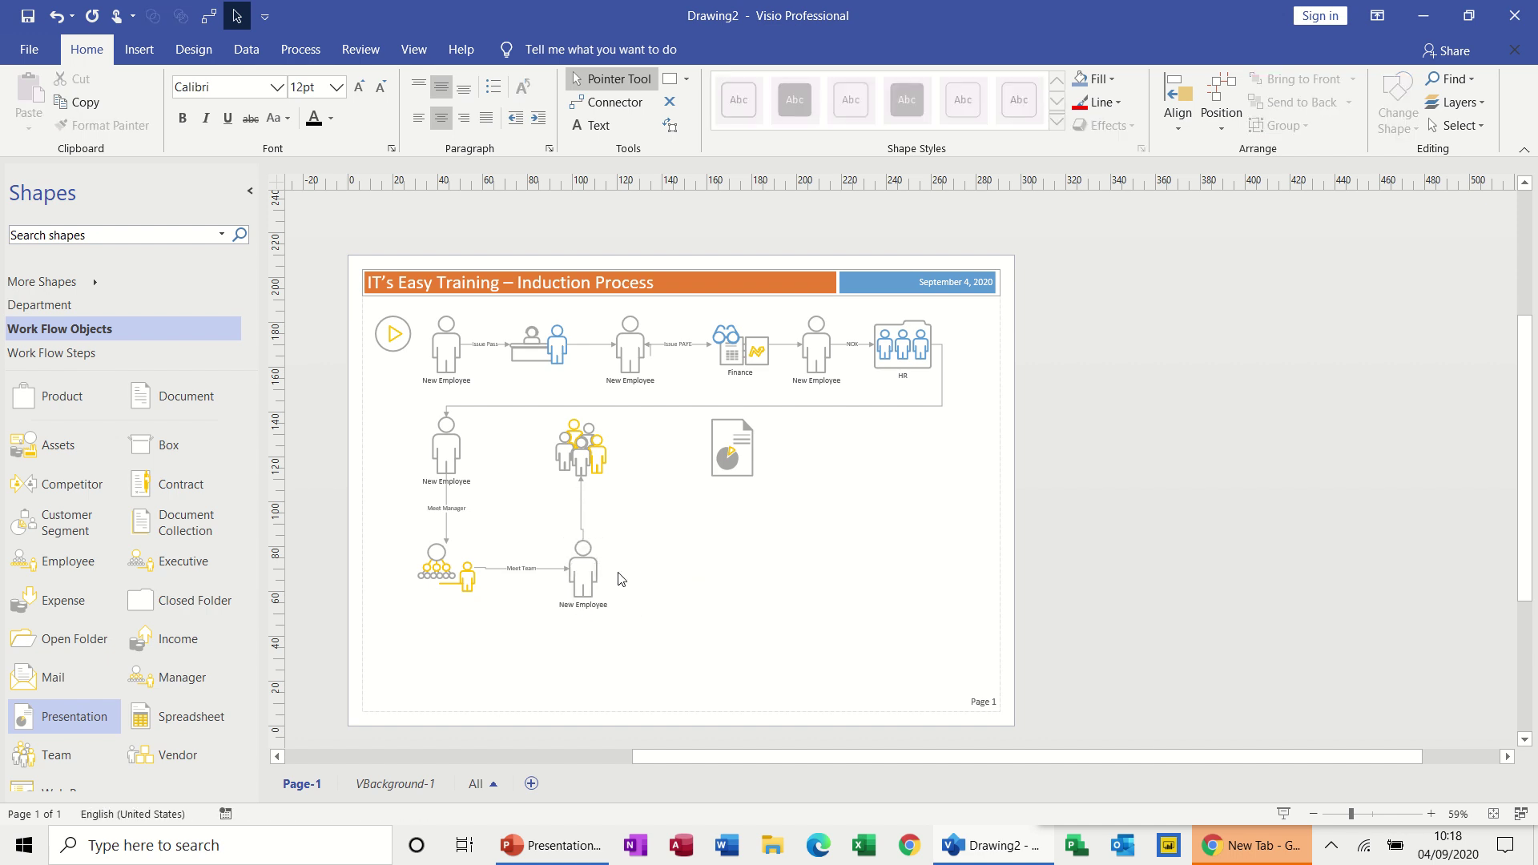
{"action": "left_click_drag", "start_coordinate": [584, 568], "coordinate": [578, 557]}
{"action": "left_click", "coordinate": [679, 576]}
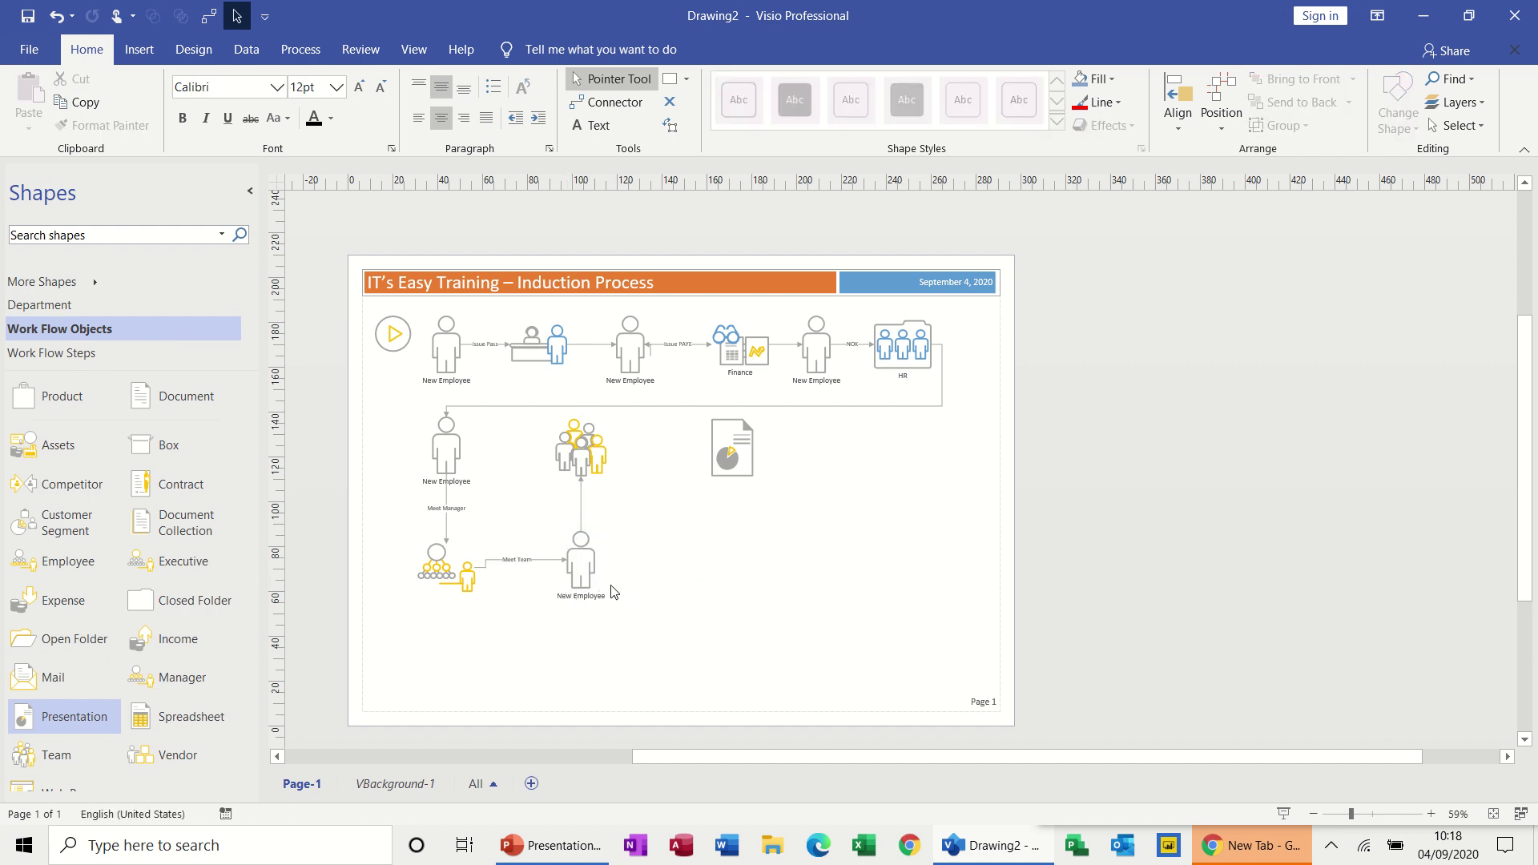
- Undo and redo the manager-and-team group's last move
{"action": "left_click", "coordinate": [438, 574]}
{"action": "key", "text": "ctrl+z"}
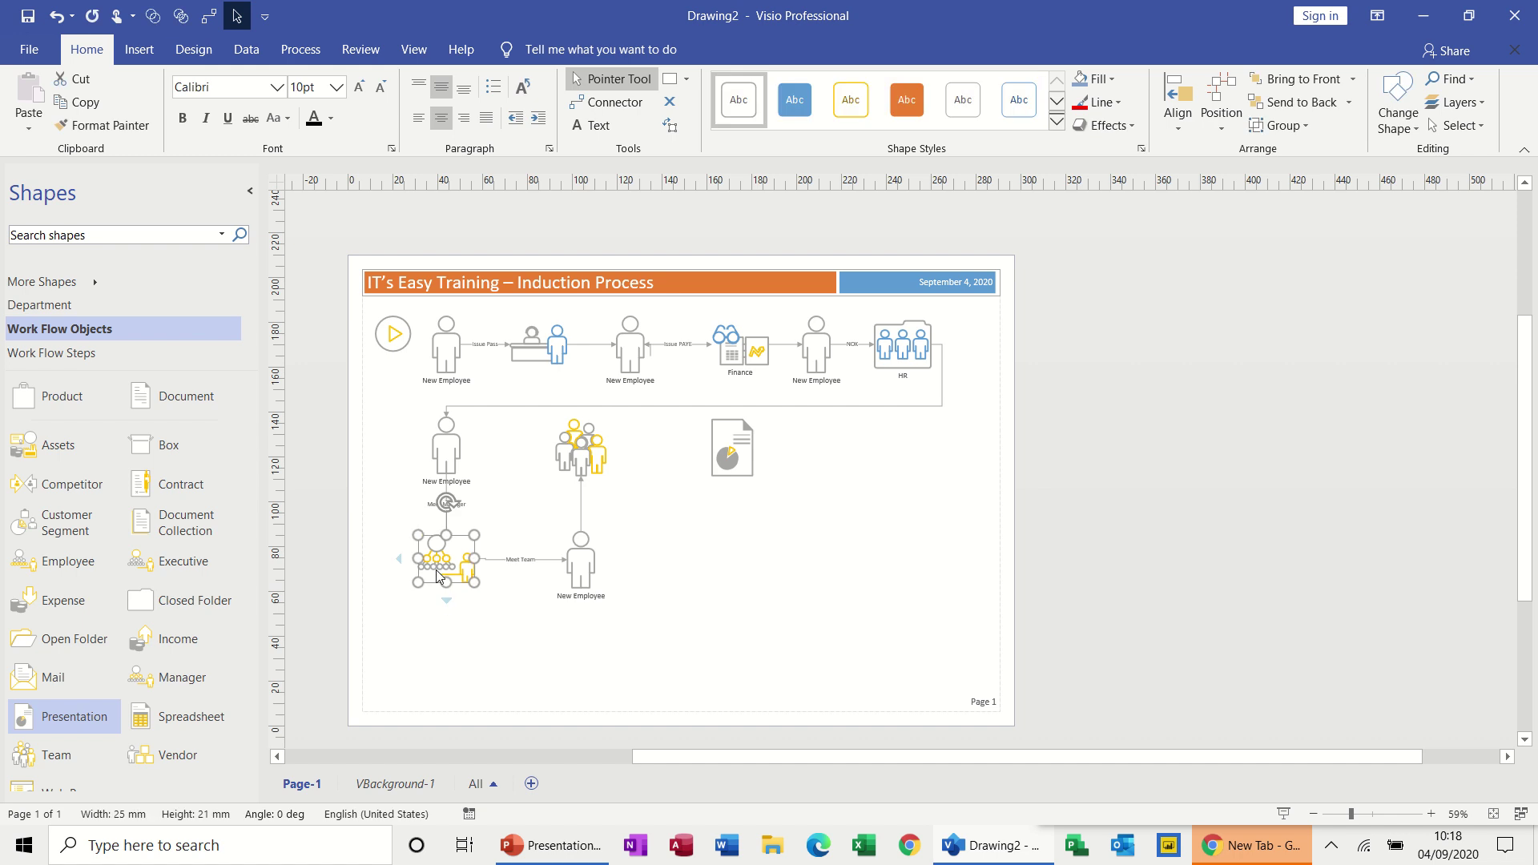
{"action": "key", "text": "ctrl+y"}
{"action": "key", "text": "ctrl+z"}
{"action": "key", "text": "ctrl+y"}
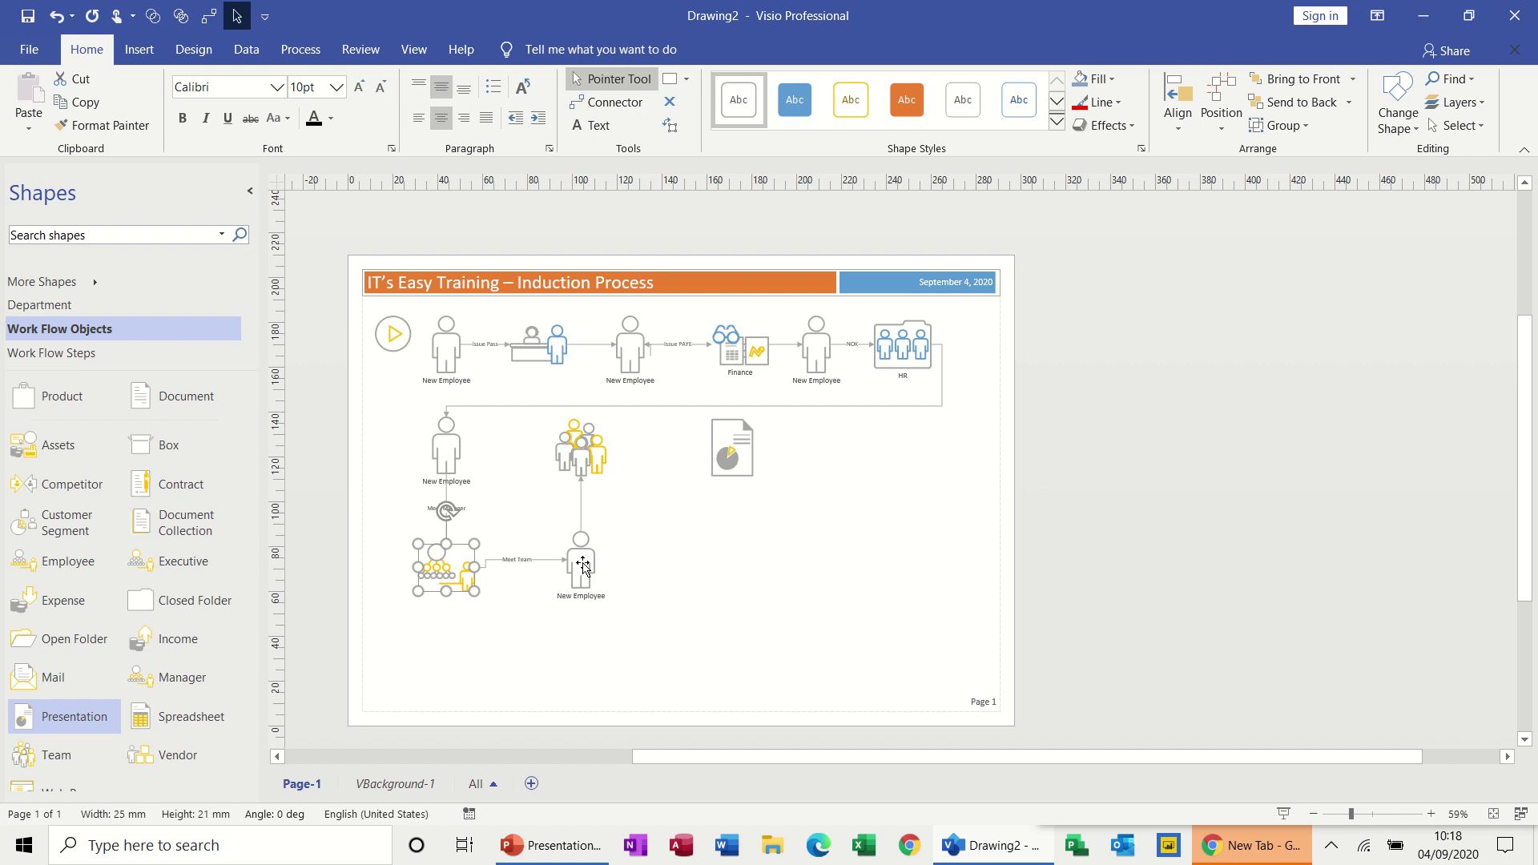
- Move a New Employee figure beside the team group and connect the team to it
{"action": "left_click_drag", "start_coordinate": [582, 564], "coordinate": [771, 455]}
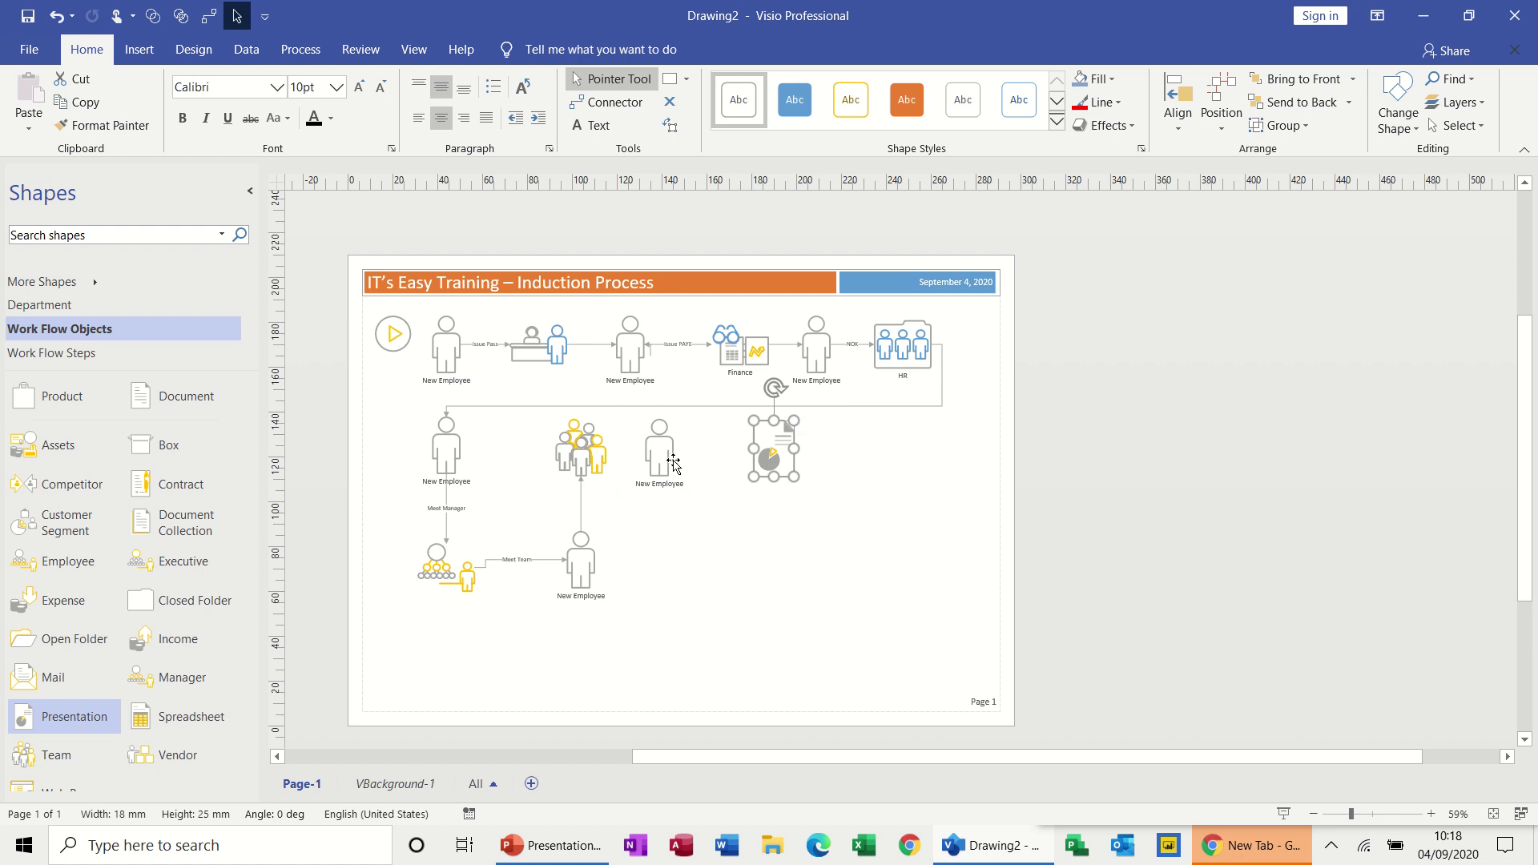
{"action": "left_click_drag", "start_coordinate": [669, 462], "coordinate": [683, 462]}
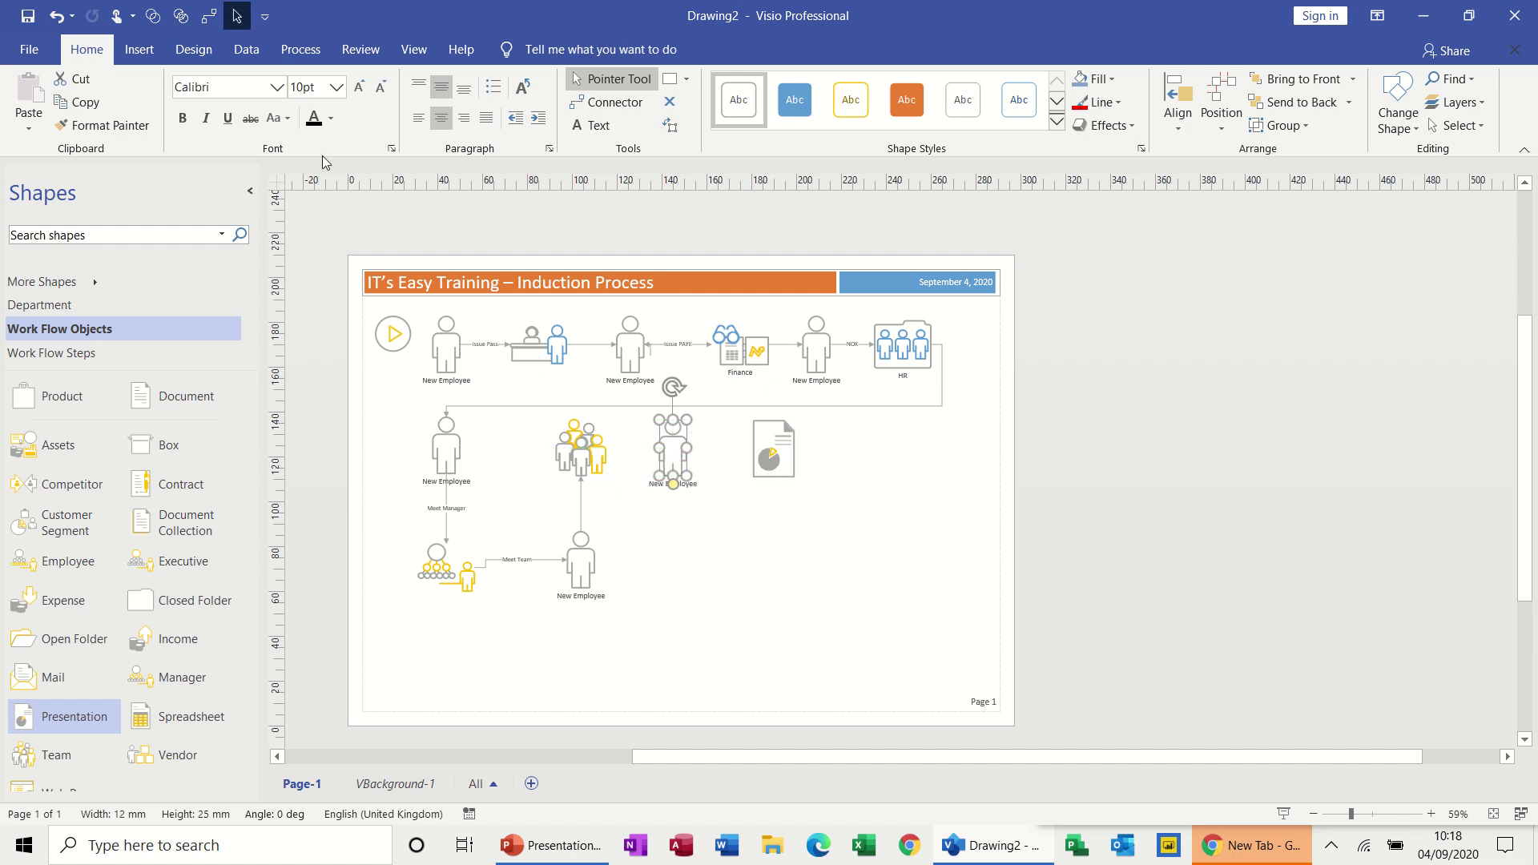
{"action": "left_click", "coordinate": [219, 28]}
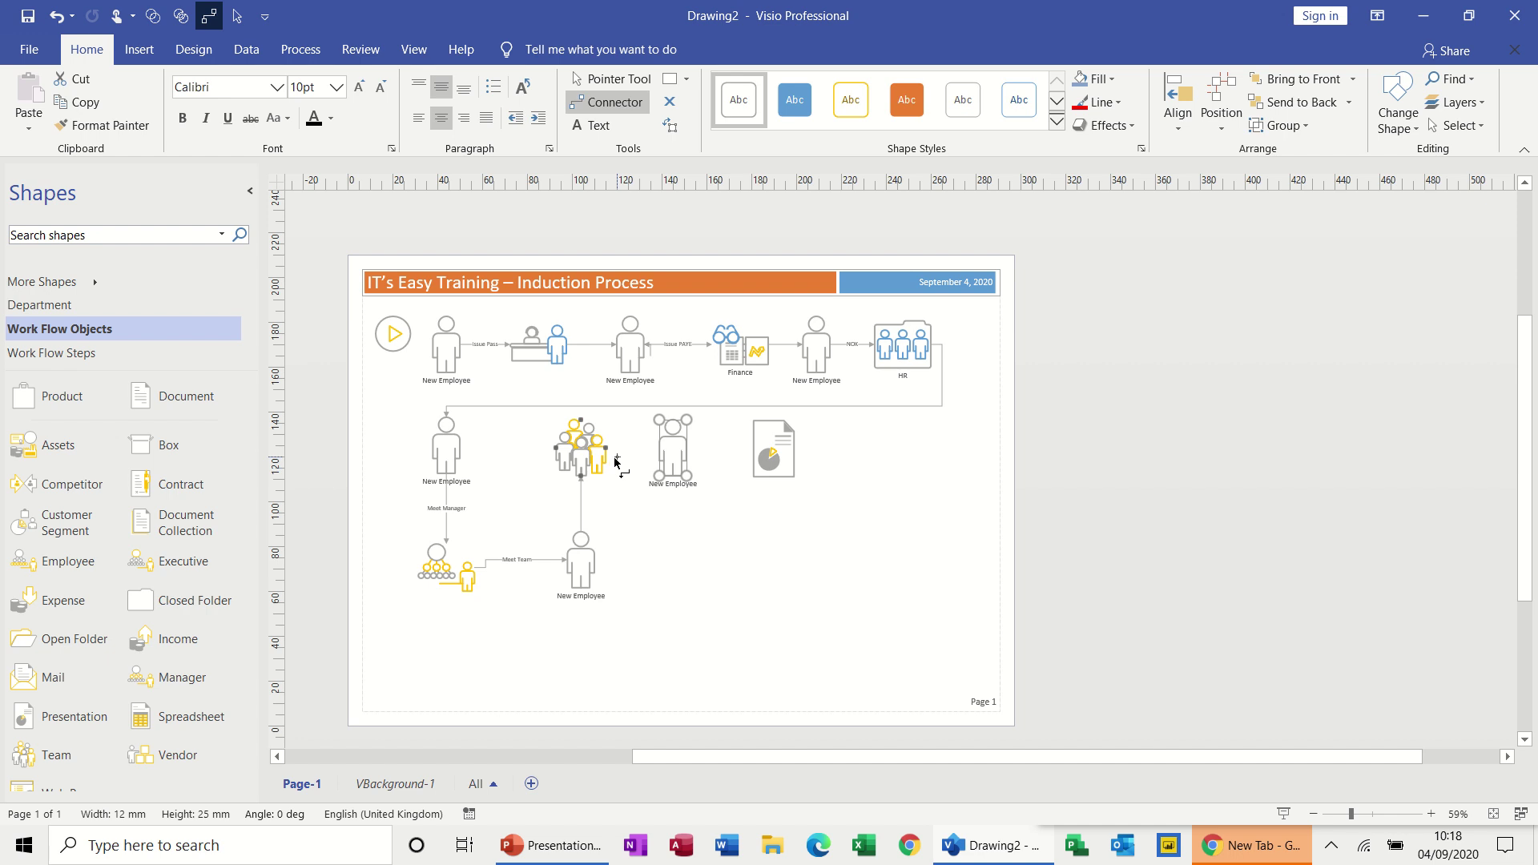
{"action": "left_click_drag", "start_coordinate": [608, 453], "coordinate": [754, 449]}
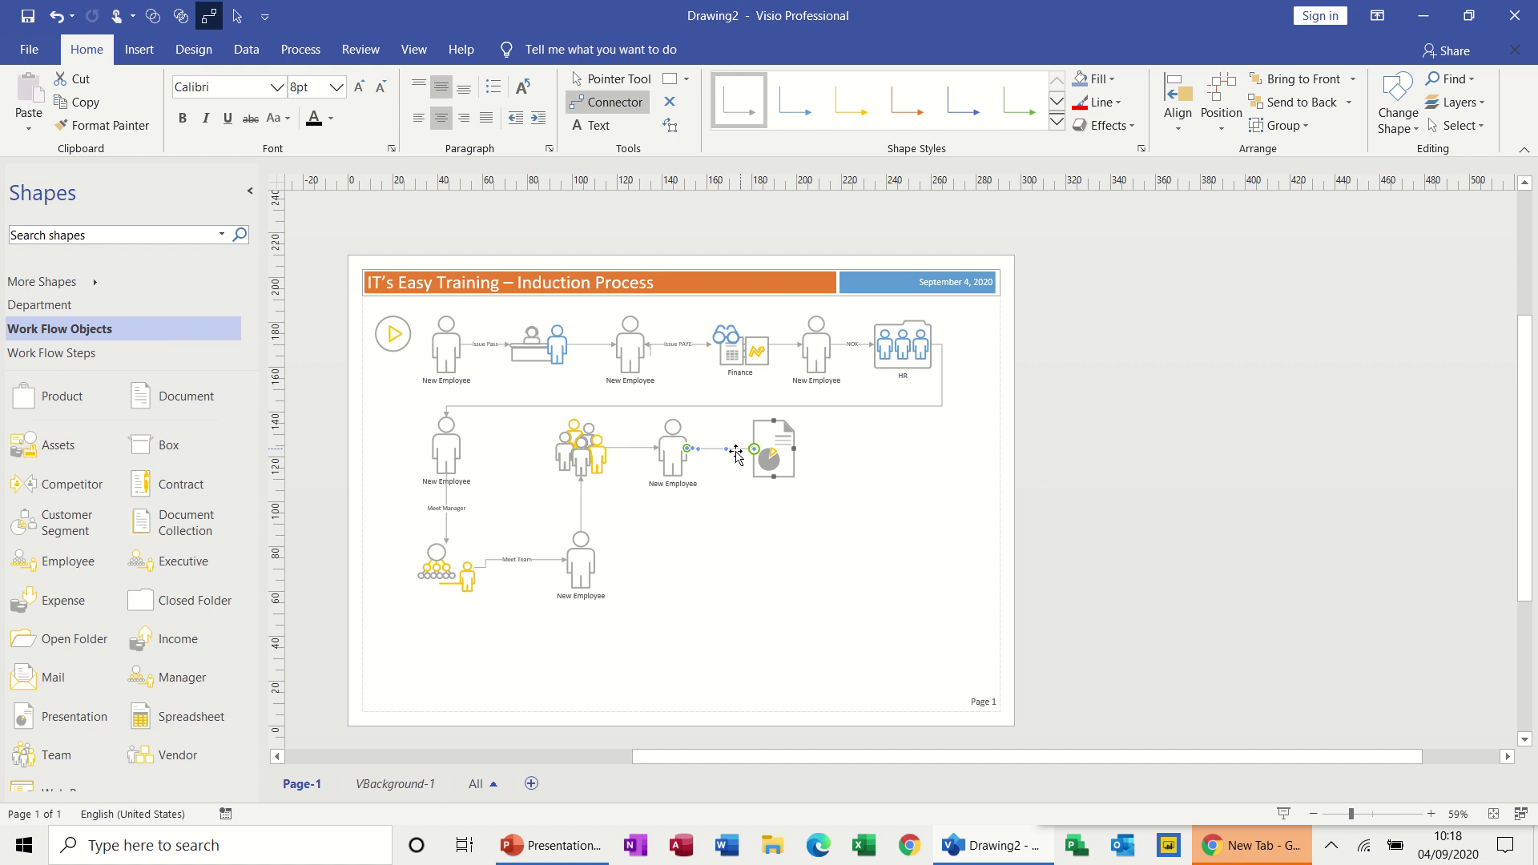
{"action": "left_click", "coordinate": [237, 15]}
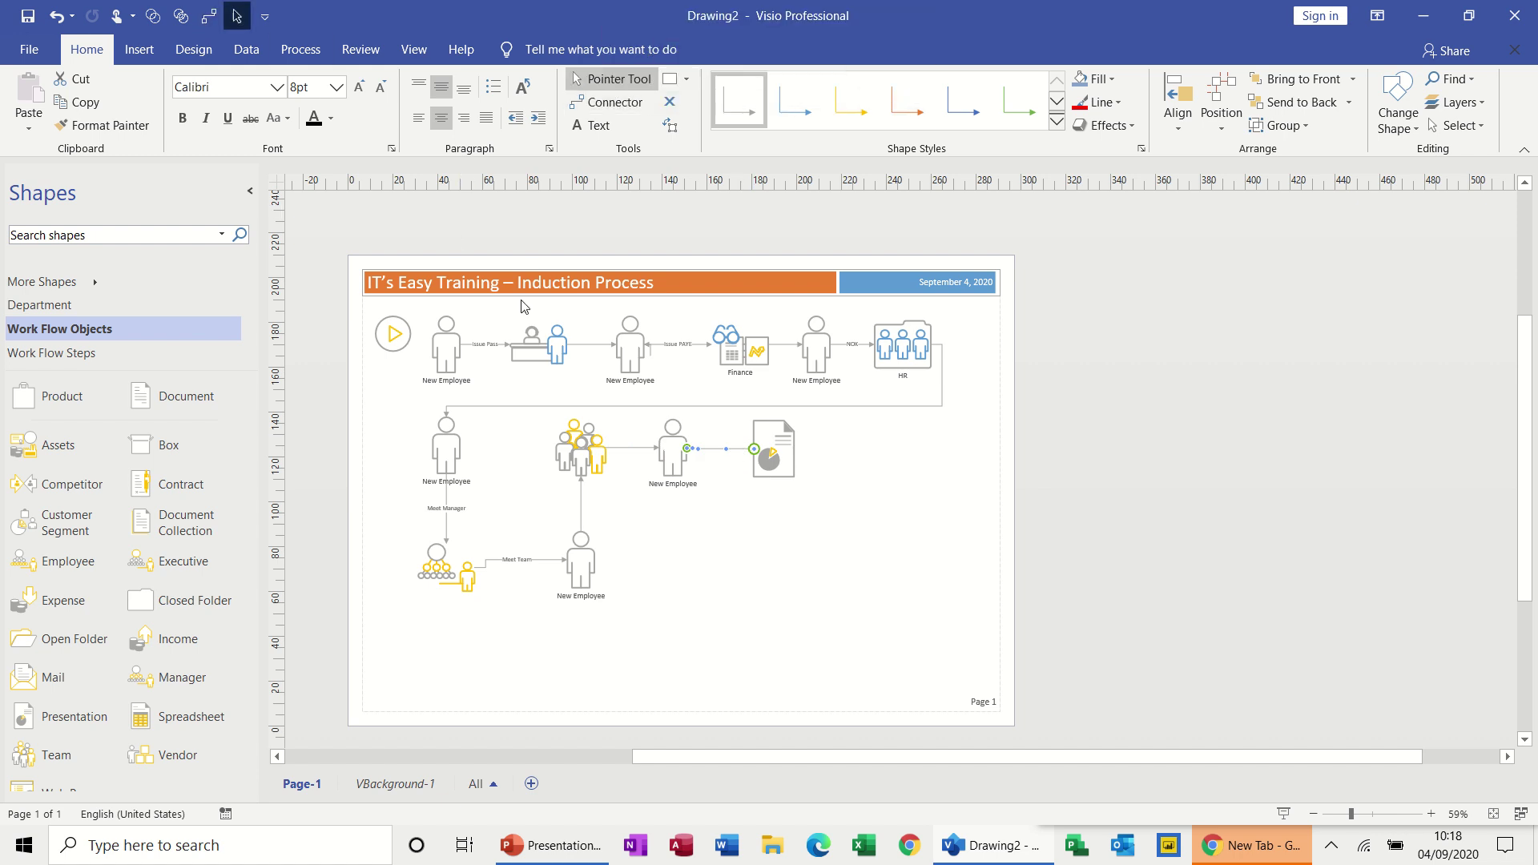
- Label the connector 'Watch Presentation' and the document shape 'Company Presentation'
{"action": "double_click", "coordinate": [719, 452]}
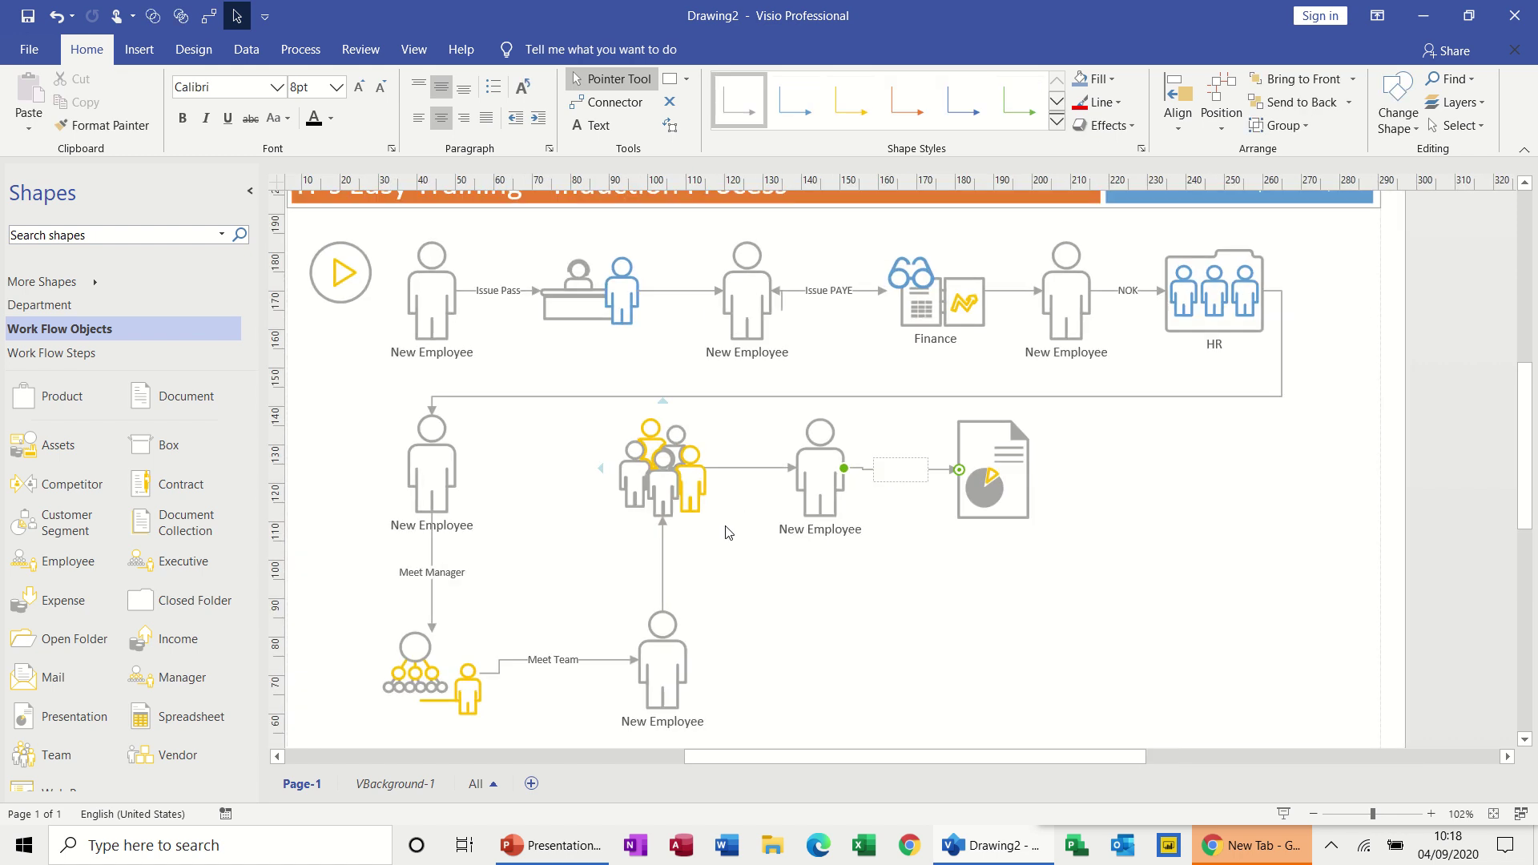
{"action": "type", "text": "Watch Presentation"}
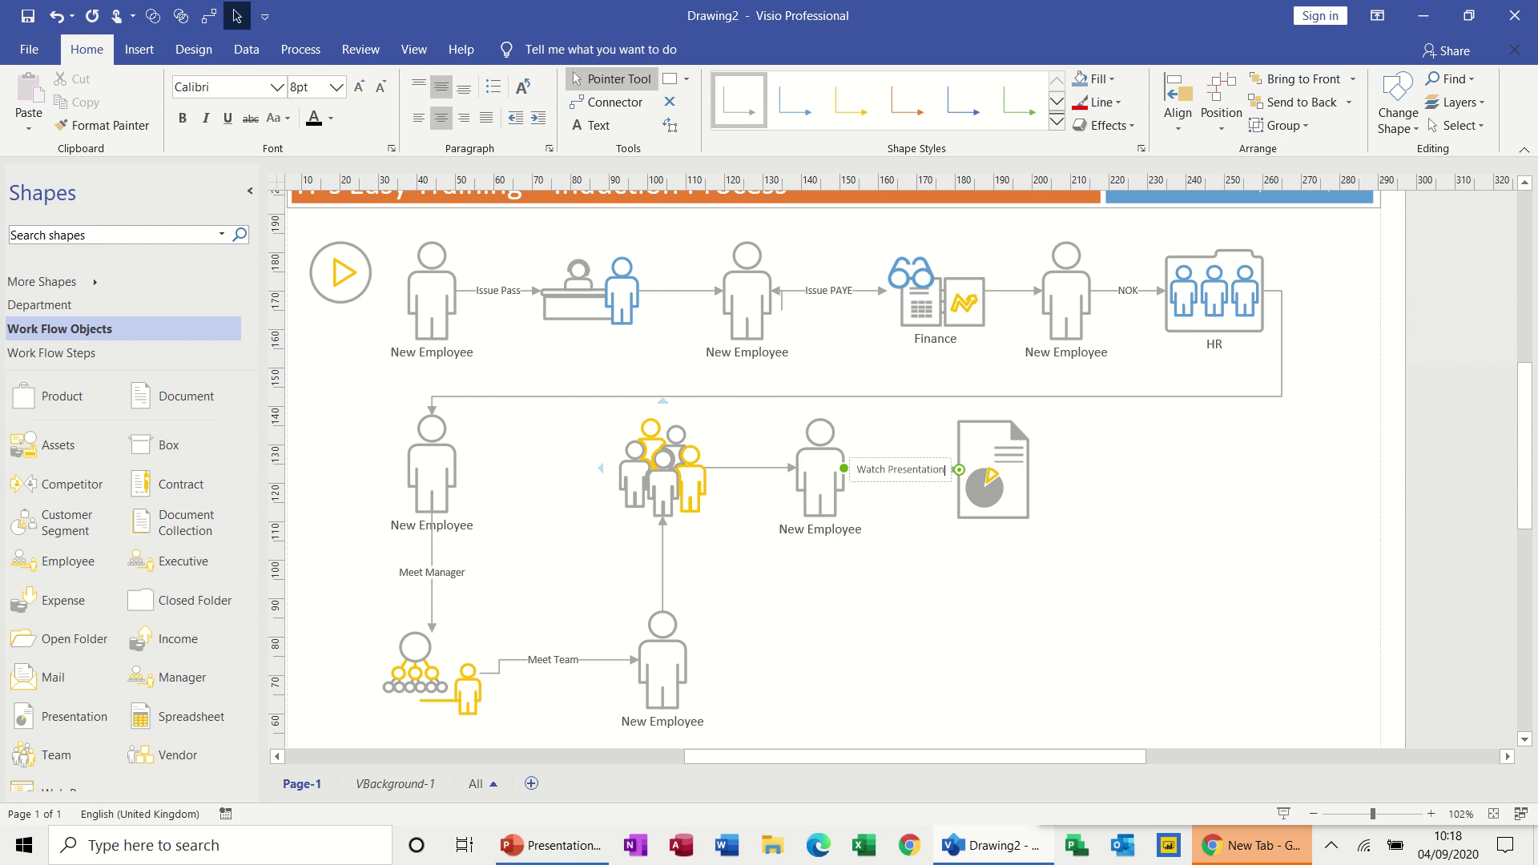
{"action": "double_click", "coordinate": [1007, 458]}
{"action": "type", "text": "Company Prtese"}
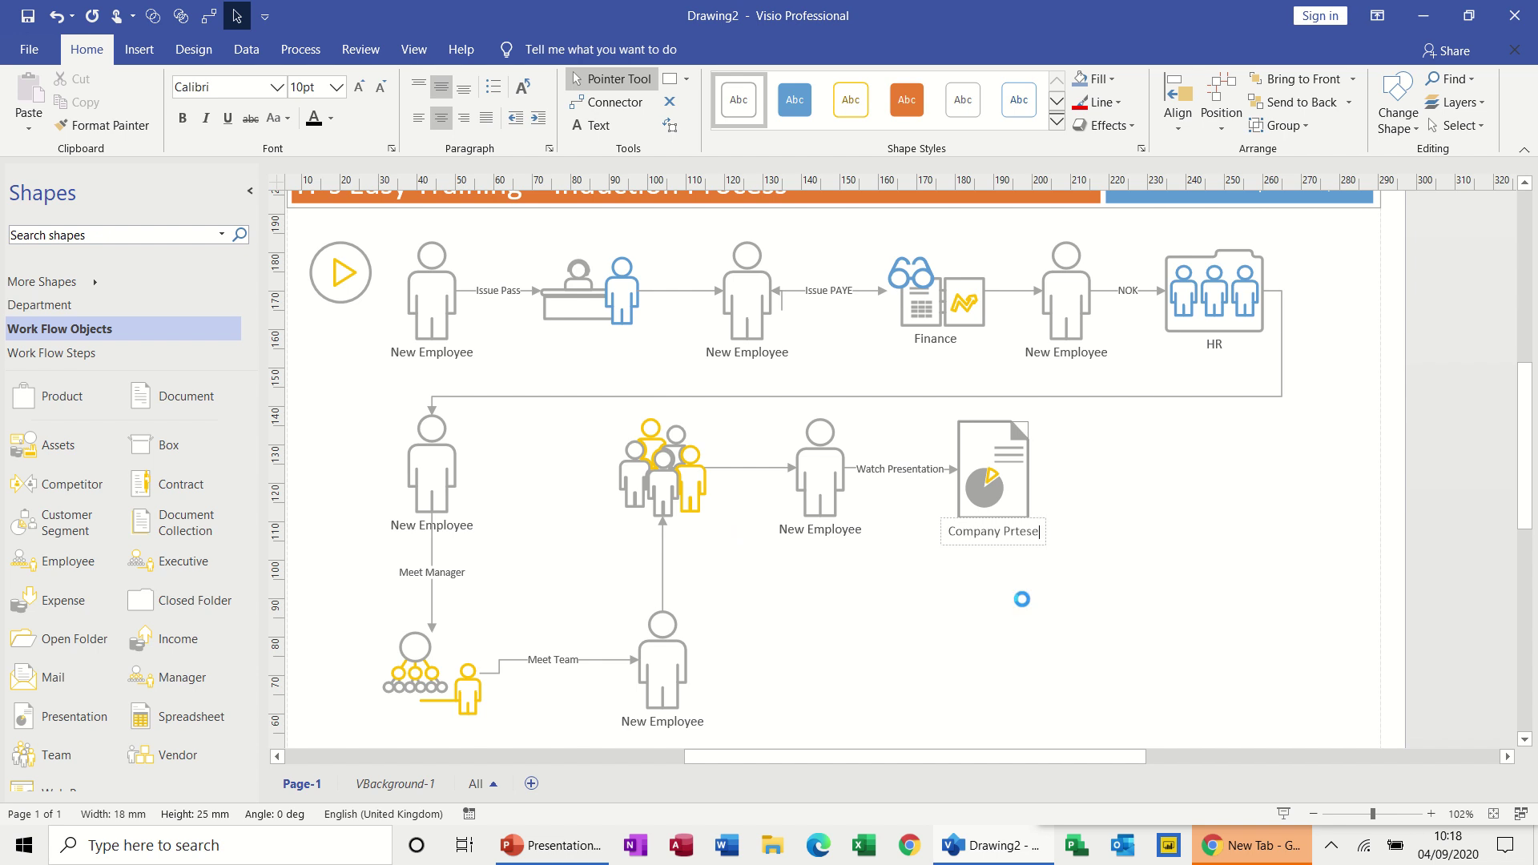
{"action": "type", "text": "n"}
{"action": "key", "text": "BackSpace"}
{"action": "key", "text": "BackSpace"}
{"action": "key", "text": "BackSpace"}
{"action": "key", "text": "BackSpace"}
{"action": "key", "text": "BackSpace"}
{"action": "type", "text": "esentation"}
{"action": "left_click", "coordinate": [1025, 608]}
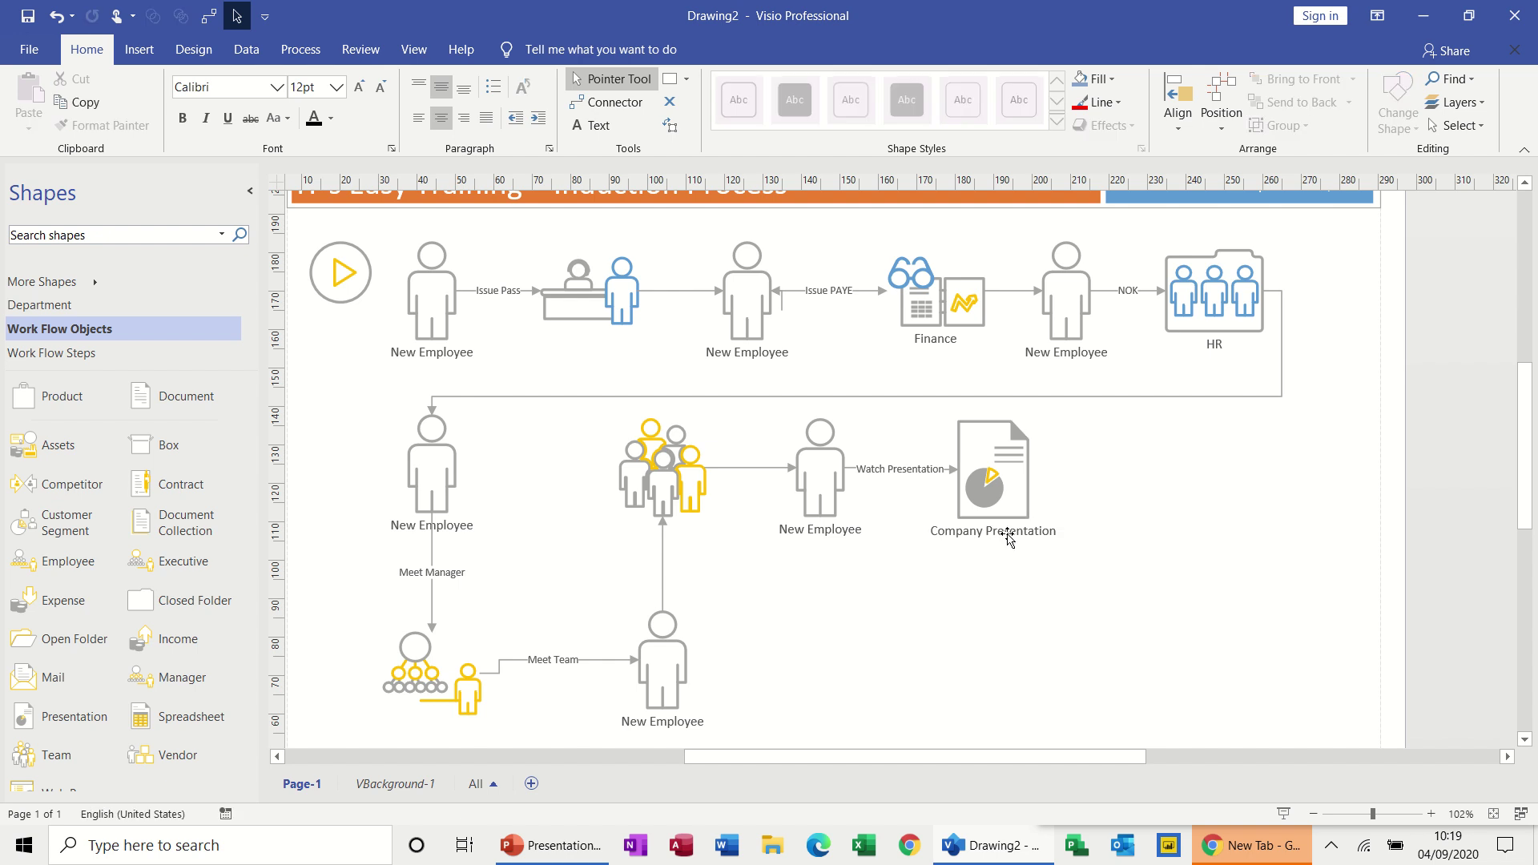
- Align Company Presentation and add a person figure labelled 'Sponsor' to its right
{"action": "left_click_drag", "start_coordinate": [1006, 490], "coordinate": [1015, 486]}
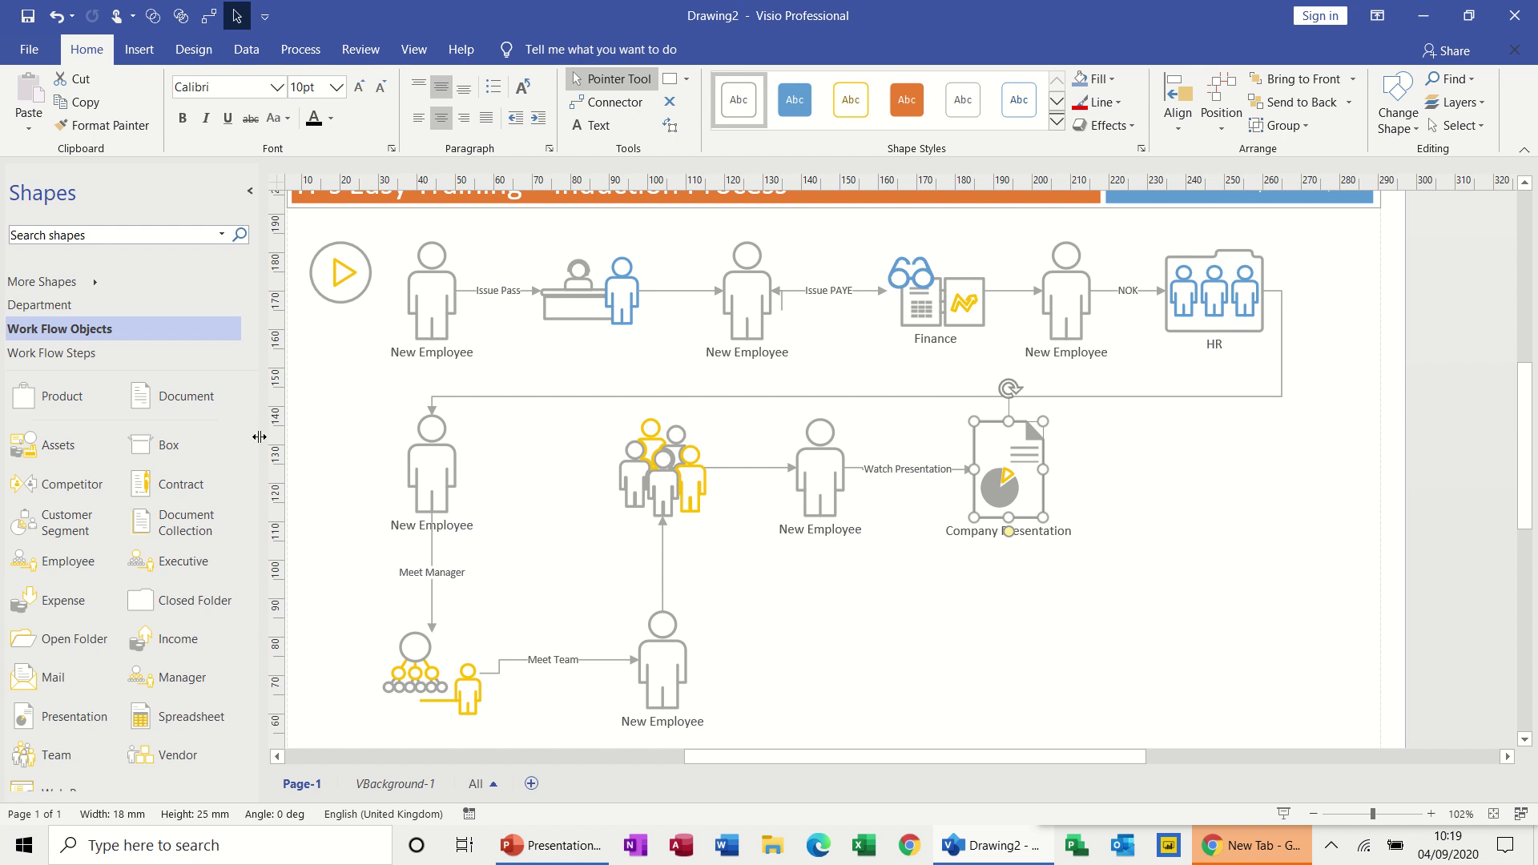
{"action": "scroll", "coordinate": [249, 449], "scroll_direction": "up", "scroll_amount": 2}
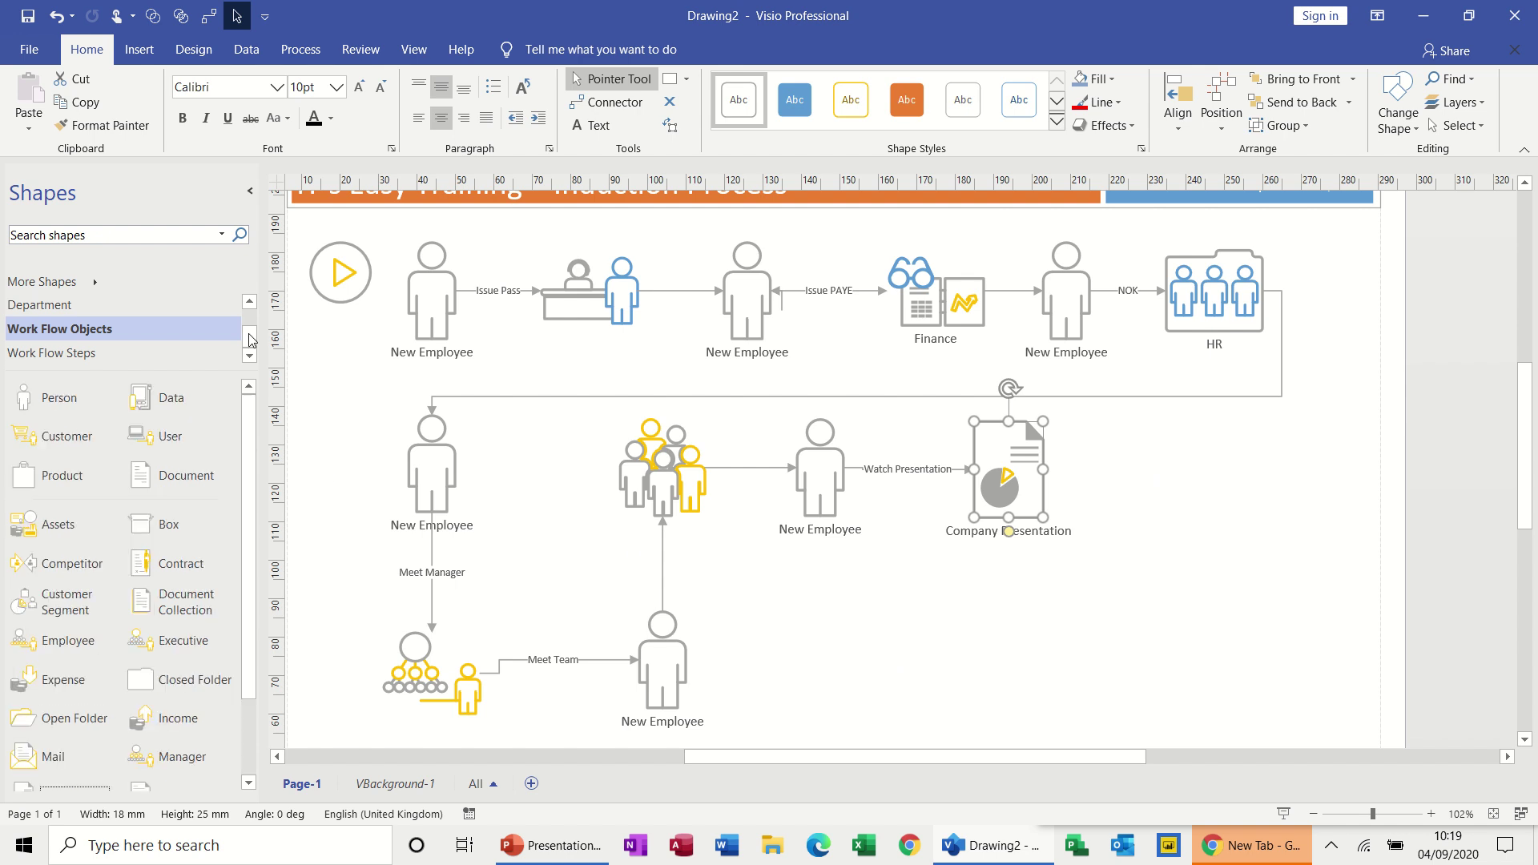
{"action": "left_click_drag", "start_coordinate": [60, 400], "coordinate": [1204, 474]}
{"action": "double_click", "coordinate": [1204, 476]}
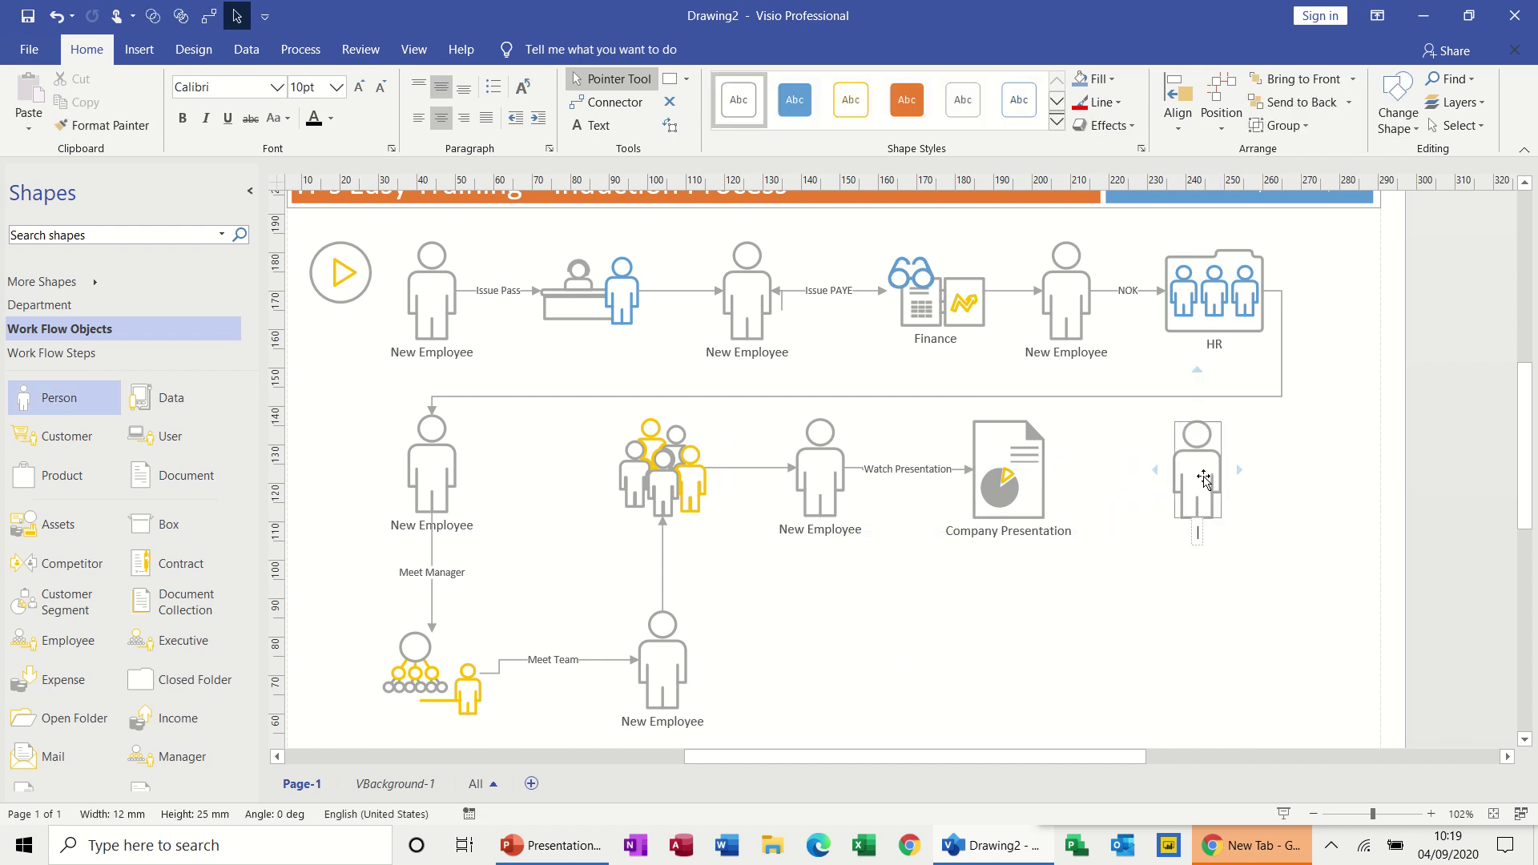
{"action": "type", "text": "Sponsor"}
{"action": "left_click", "coordinate": [1153, 591]}
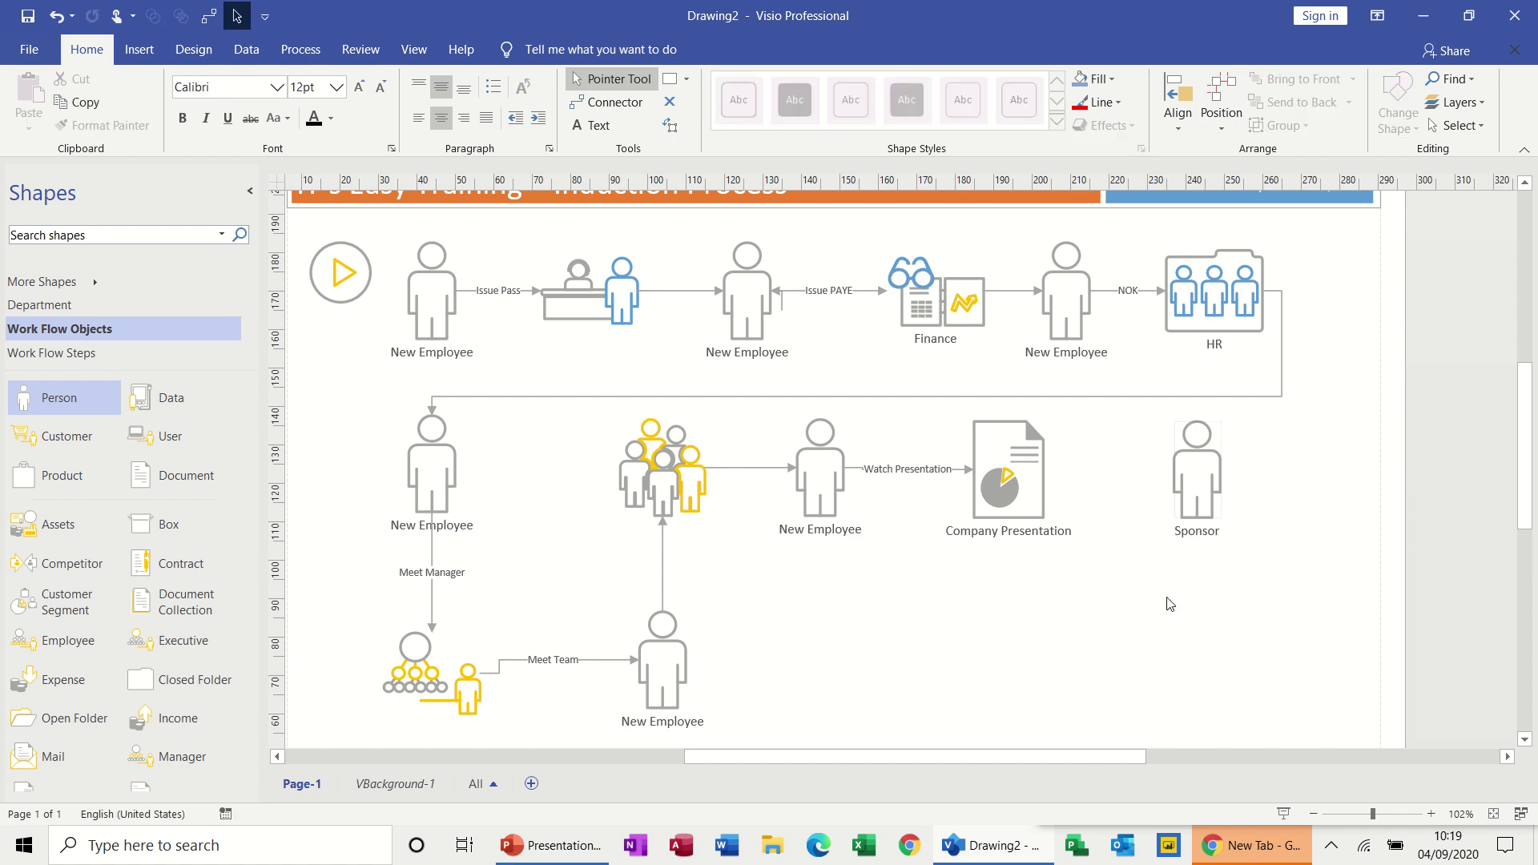
- Place a New Employee copy between Company Presentation and Sponsor, adjusting positions
{"action": "left_click_drag", "start_coordinate": [829, 485], "coordinate": [1137, 479]}
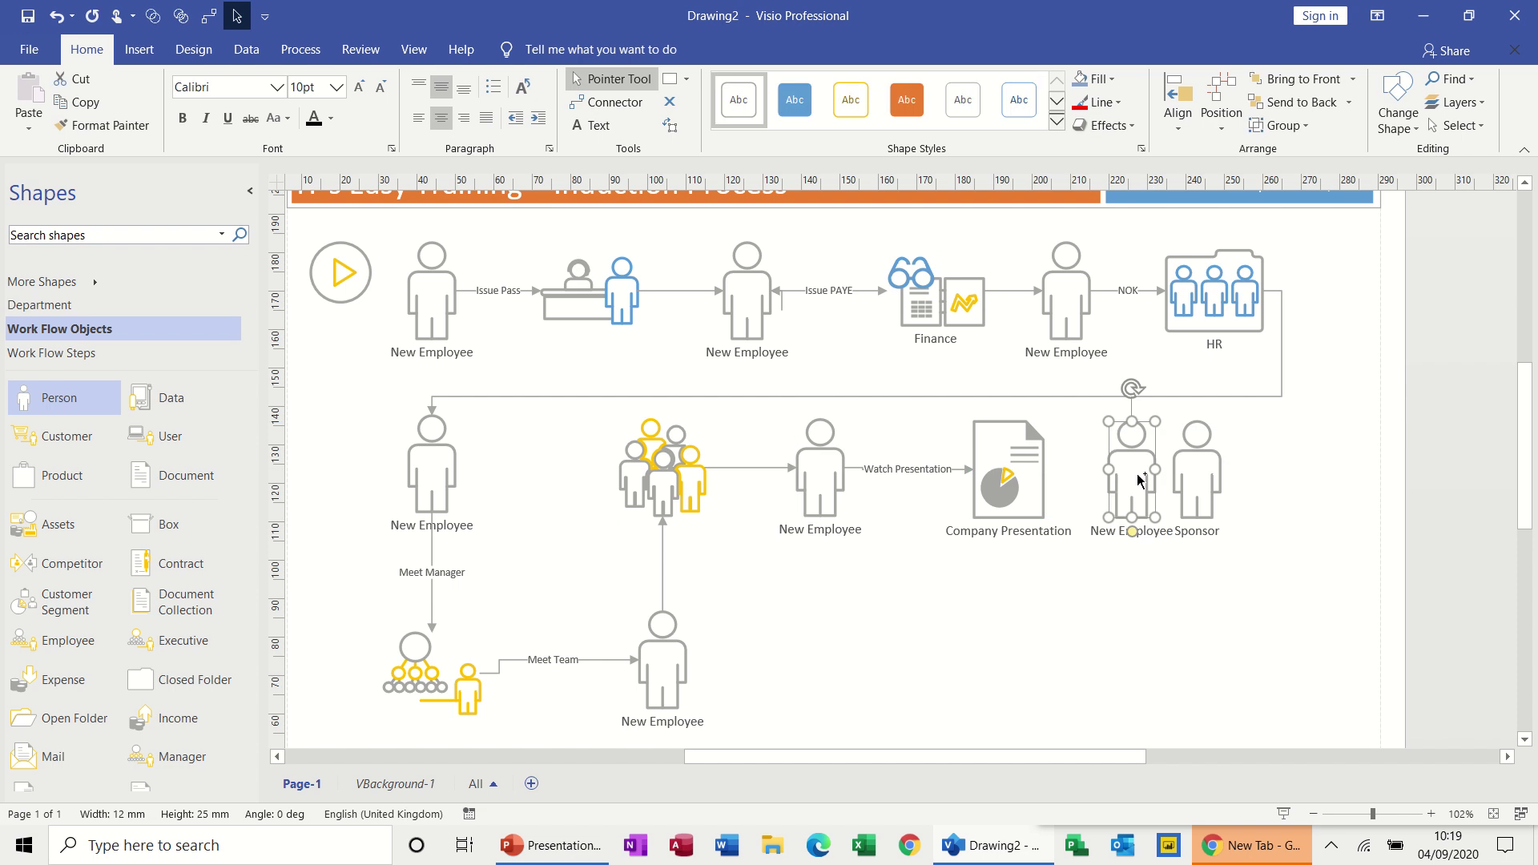
{"action": "left_click_drag", "start_coordinate": [1195, 478], "coordinate": [1247, 493]}
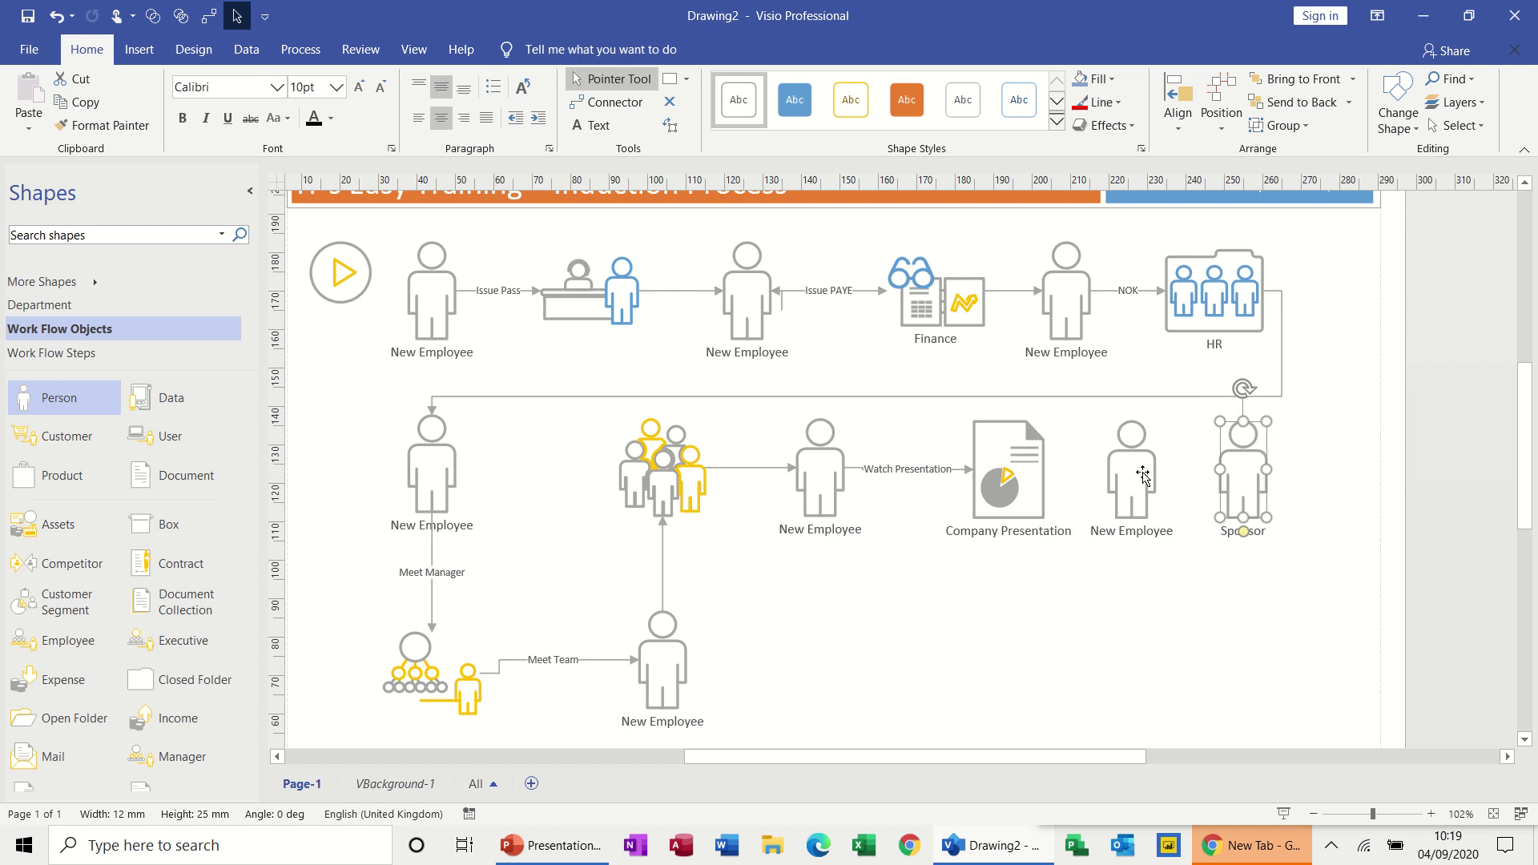
{"action": "left_click_drag", "start_coordinate": [1142, 475], "coordinate": [1155, 475]}
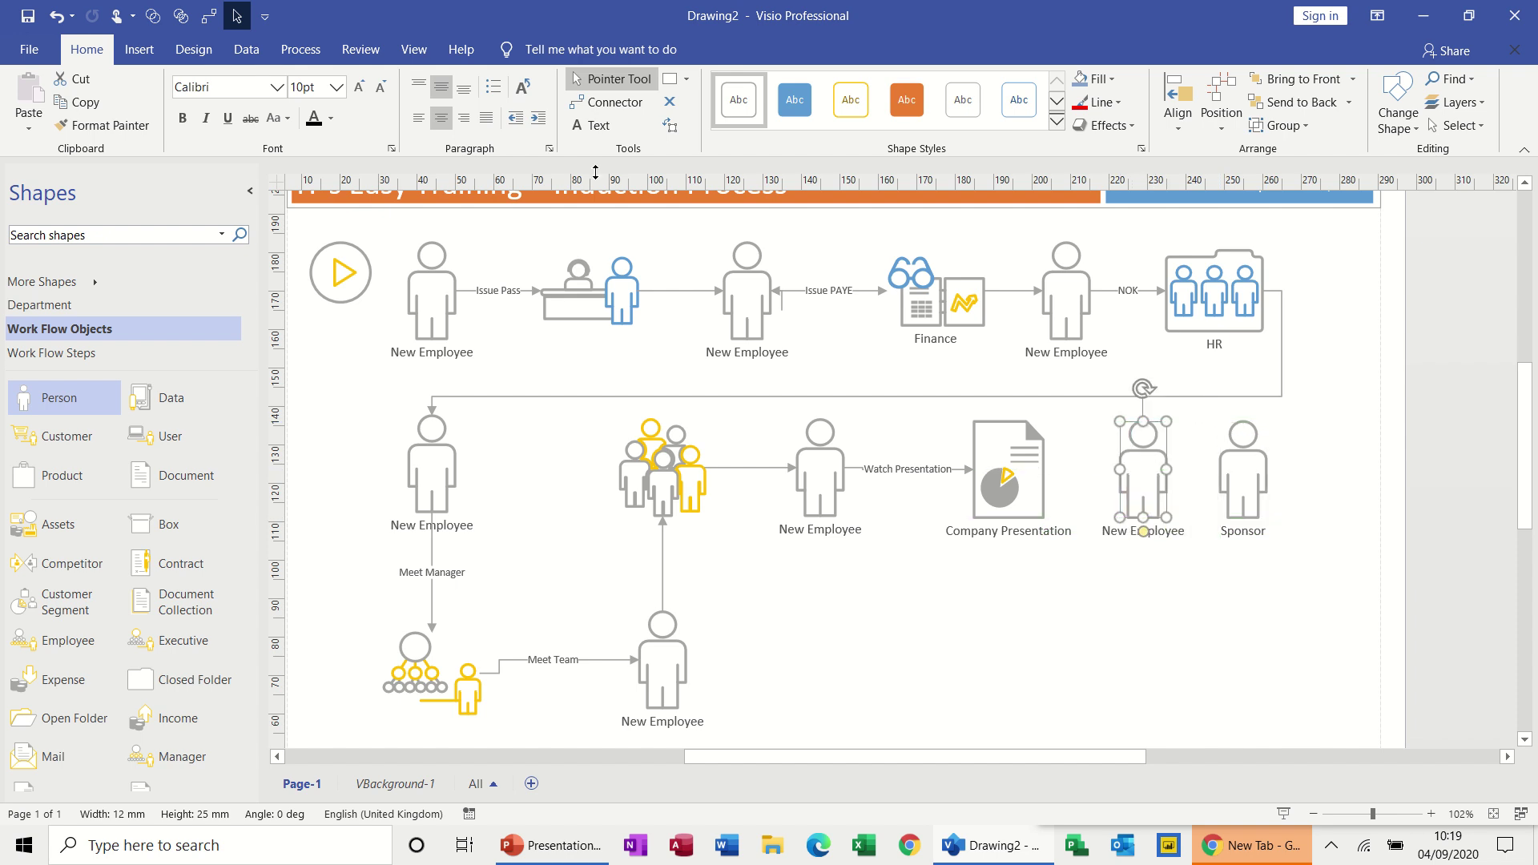
- Connect Company Presentation to the new New Employee, and that figure to Sponsor
{"action": "left_click", "coordinate": [209, 15]}
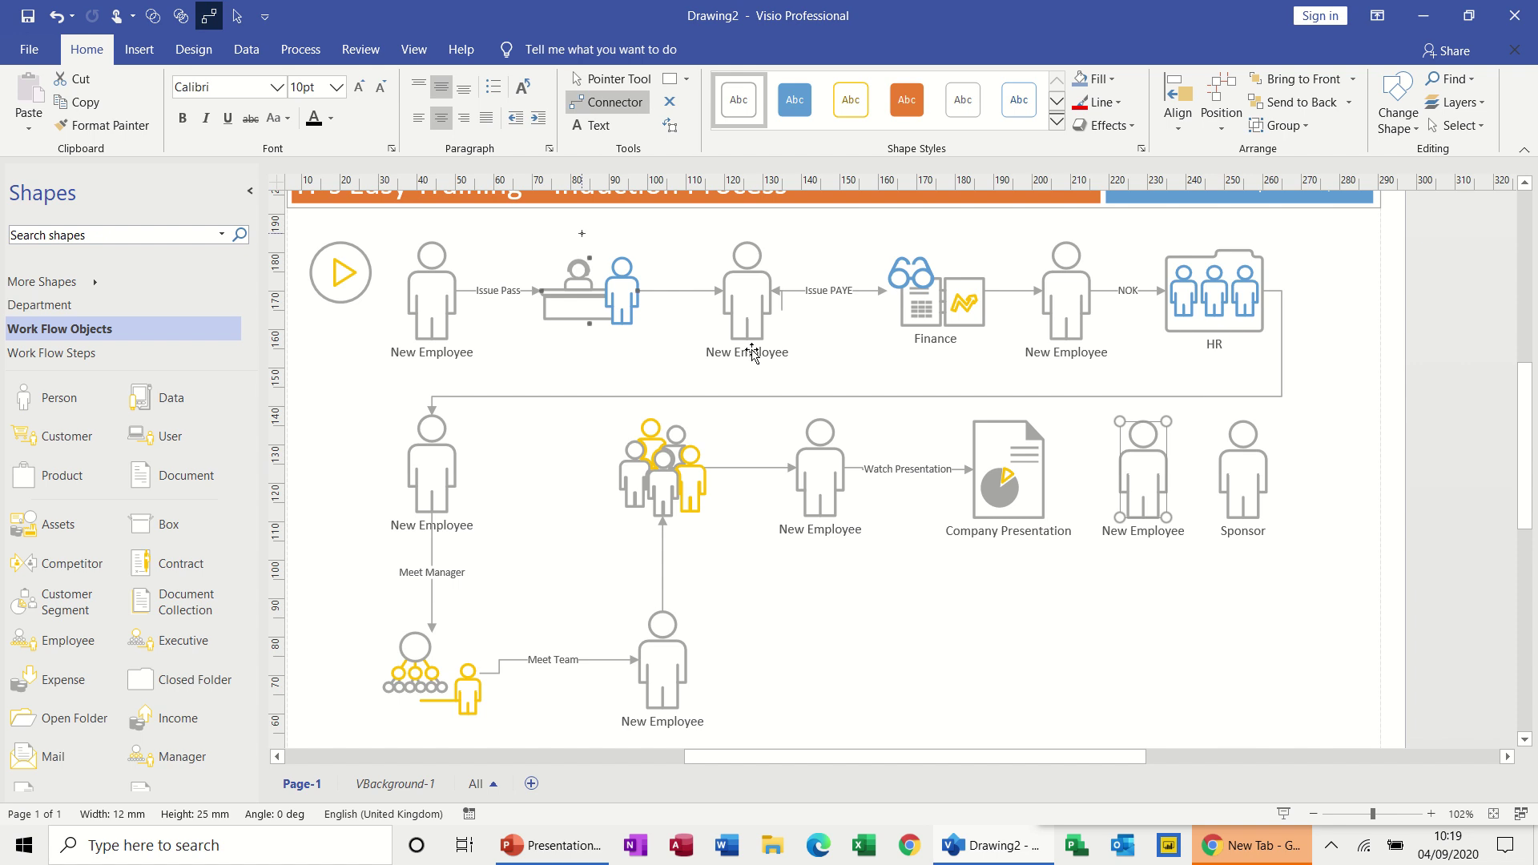
{"action": "left_click_drag", "start_coordinate": [1043, 469], "coordinate": [1119, 470]}
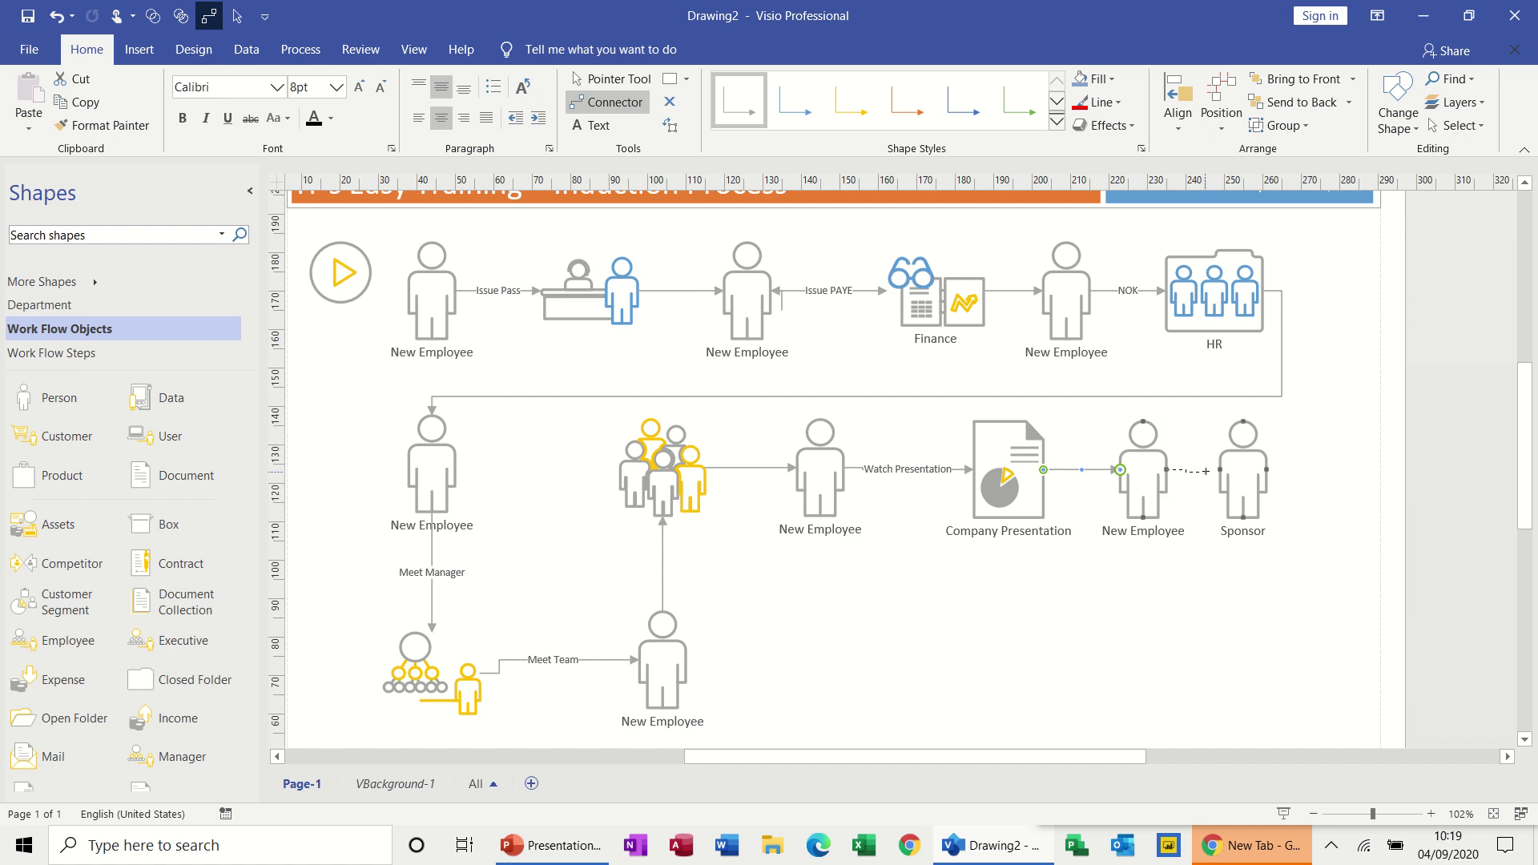
{"action": "left_click_drag", "start_coordinate": [1207, 471], "coordinate": [1220, 470]}
{"action": "left_click", "coordinate": [237, 18]}
{"action": "left_click", "coordinate": [254, 624]}
- Drag a Quality Assurance shape from the Department shapes onto the page below the last New Employee
{"action": "left_click_drag", "start_coordinate": [254, 624], "coordinate": [256, 693]}
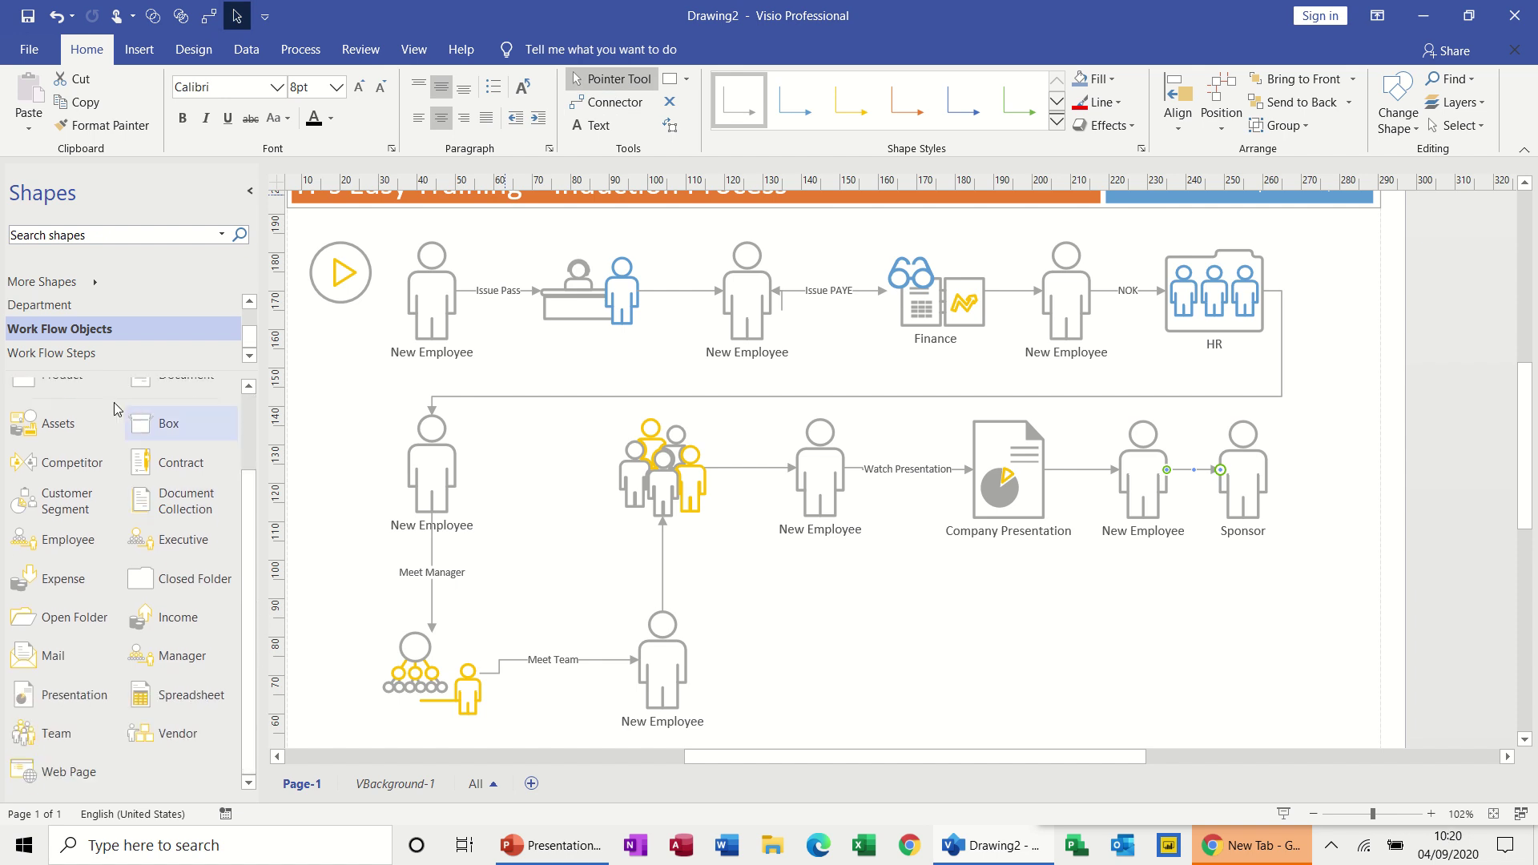
{"action": "left_click", "coordinate": [88, 361]}
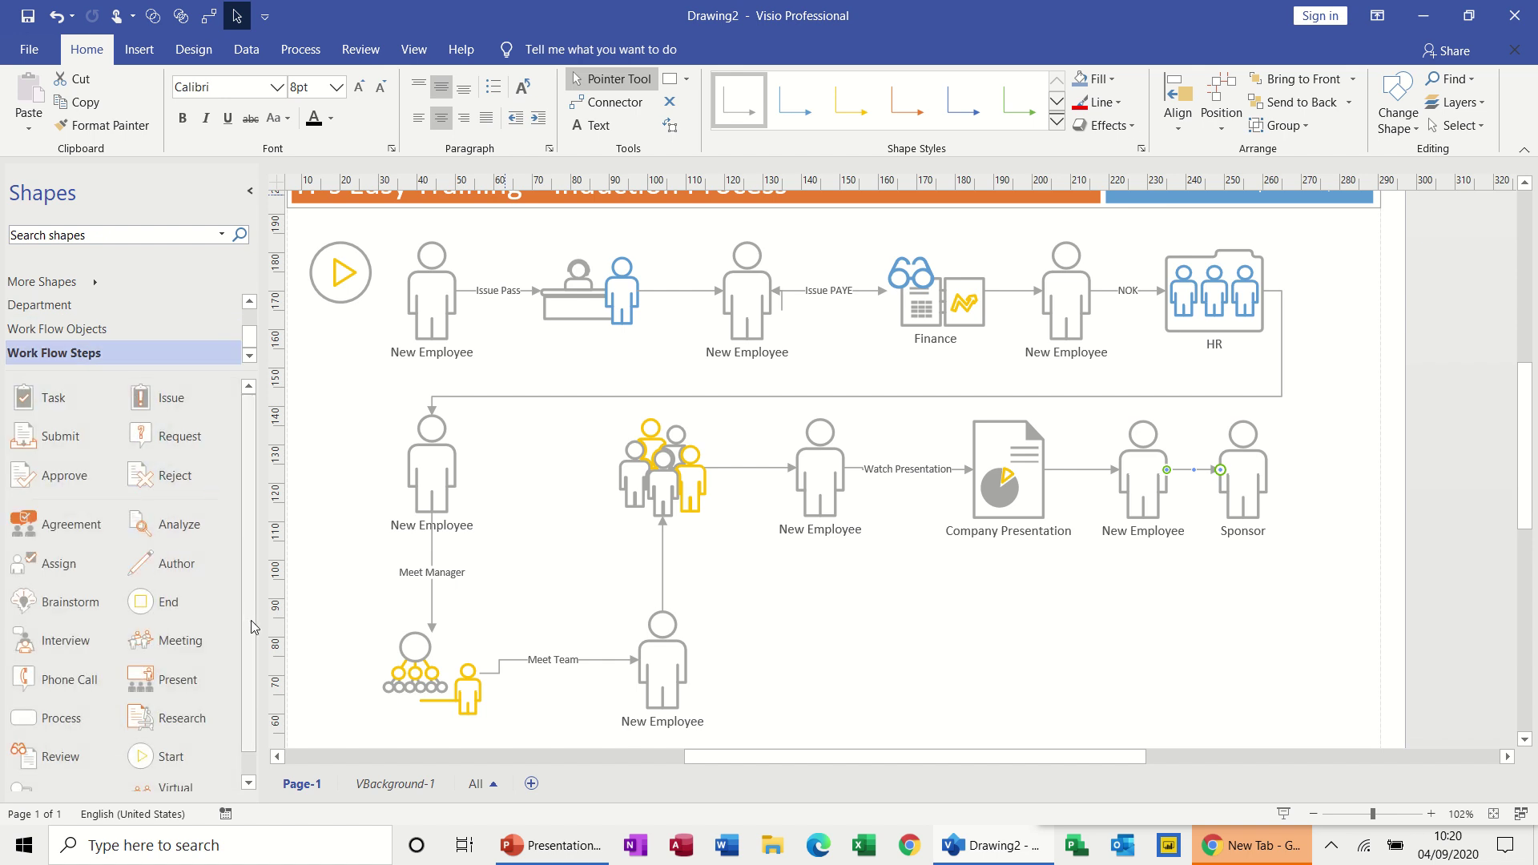
{"action": "left_click_drag", "start_coordinate": [253, 627], "coordinate": [256, 658]}
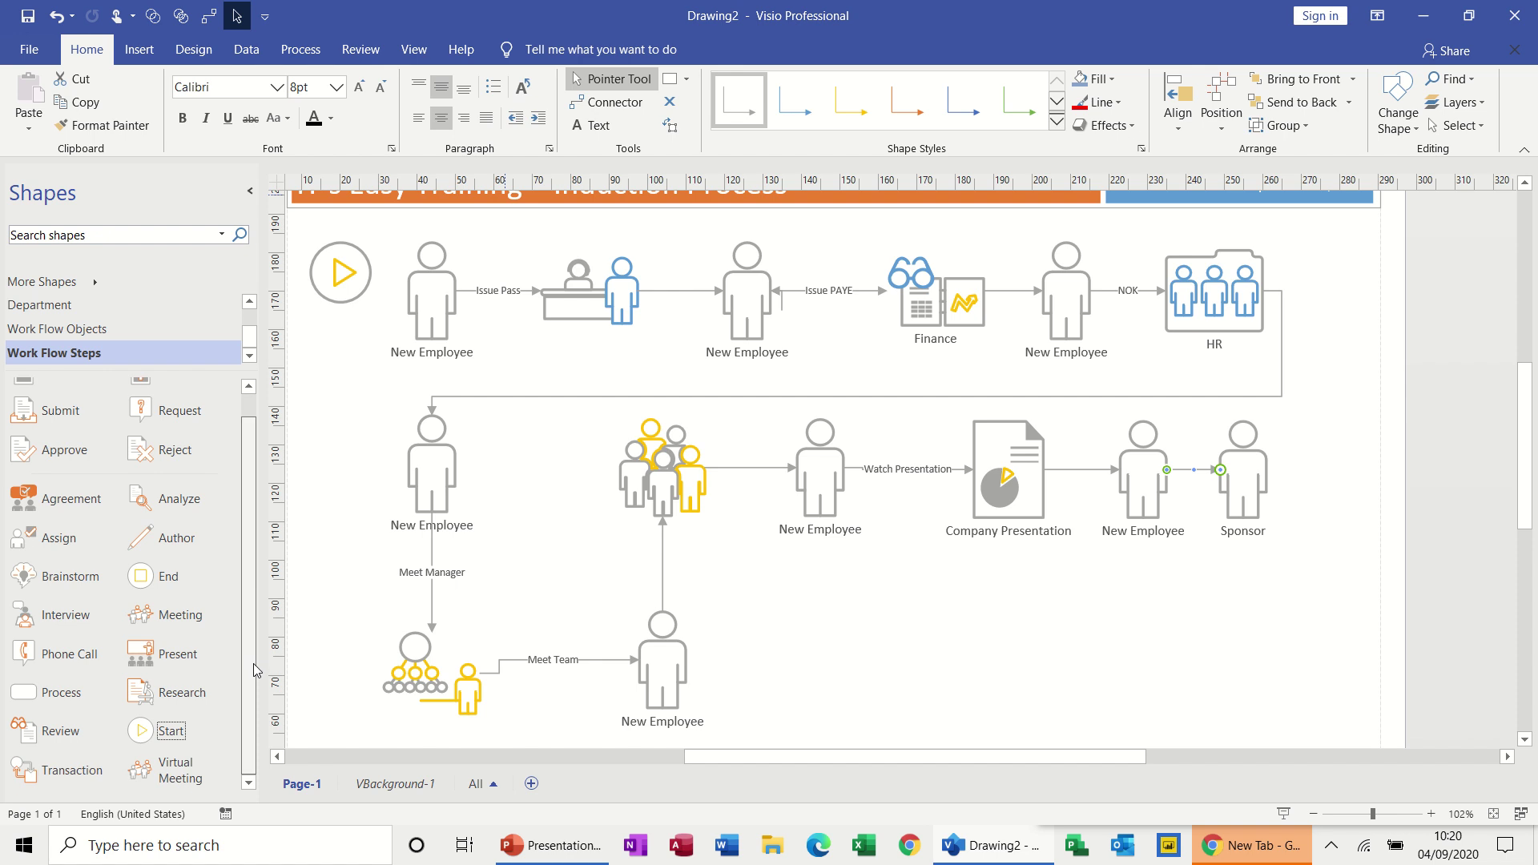
{"action": "scroll", "coordinate": [253, 652], "scroll_direction": "up", "scroll_amount": 1}
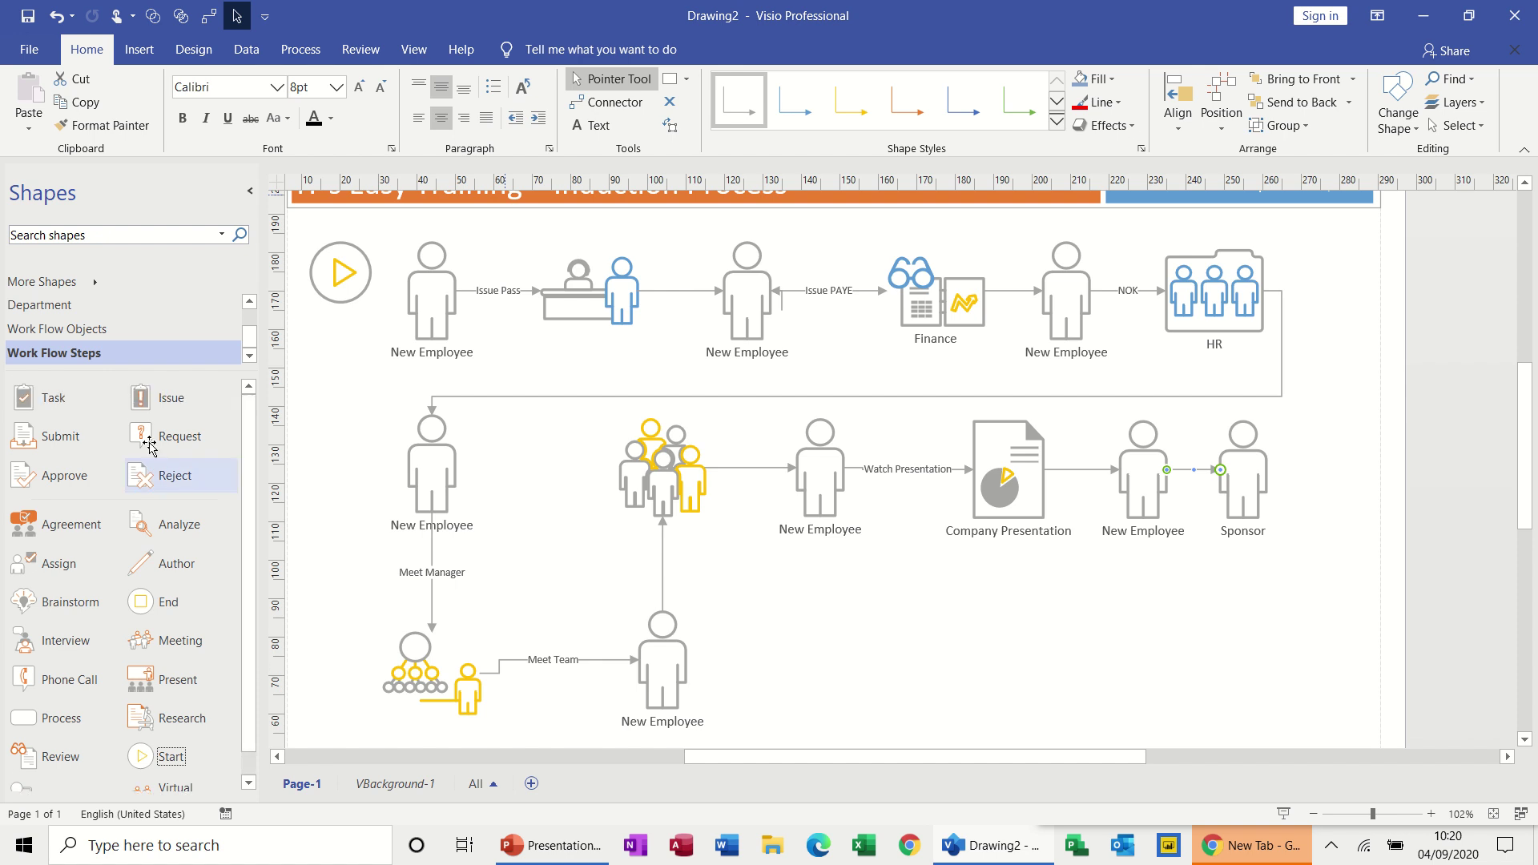
{"action": "left_click", "coordinate": [80, 313]}
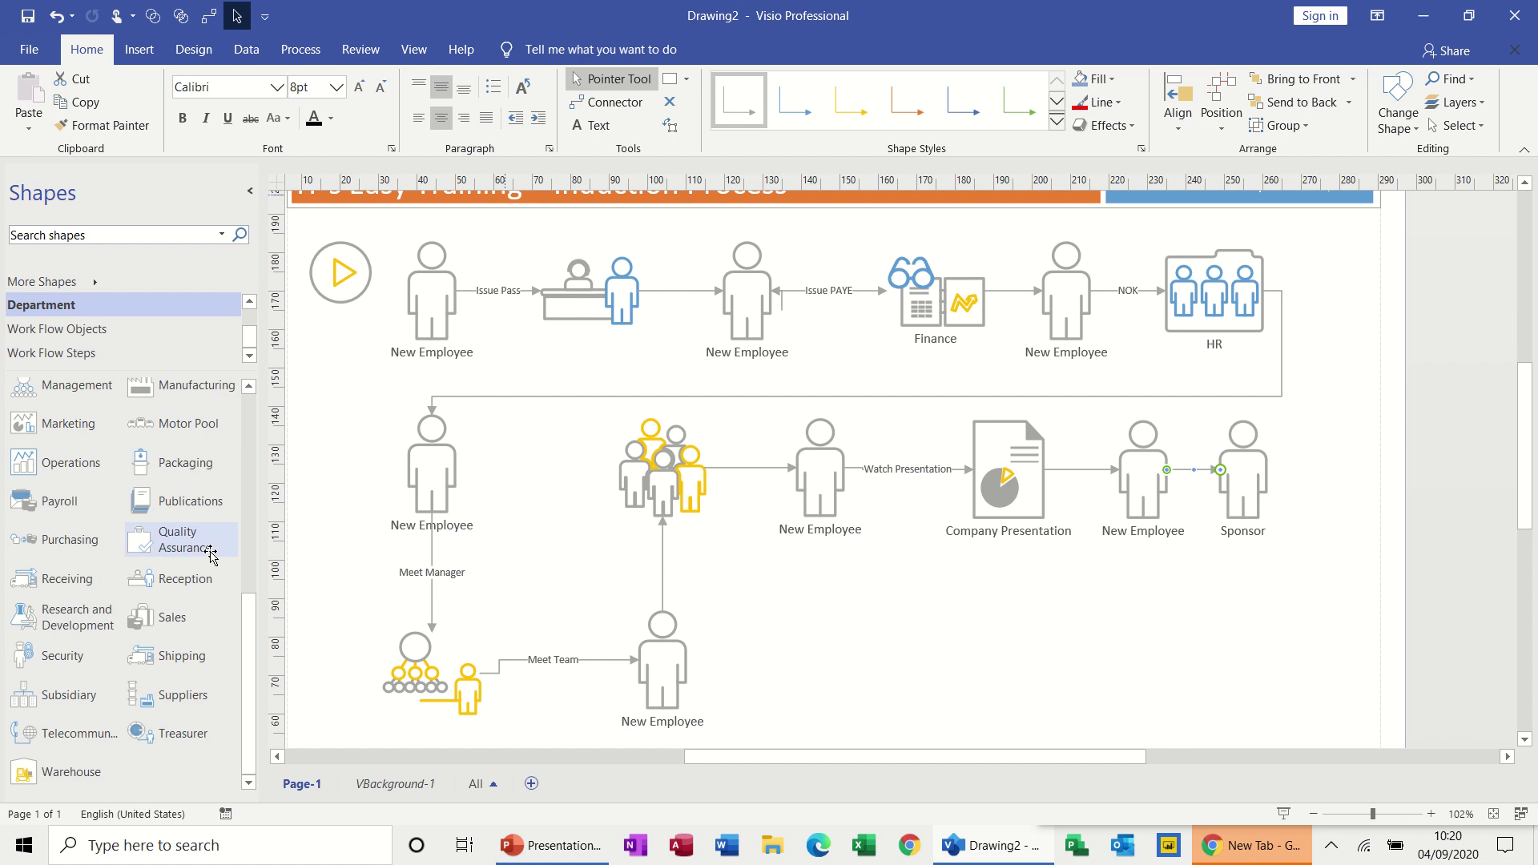
{"action": "left_click_drag", "start_coordinate": [169, 538], "coordinate": [1211, 687]}
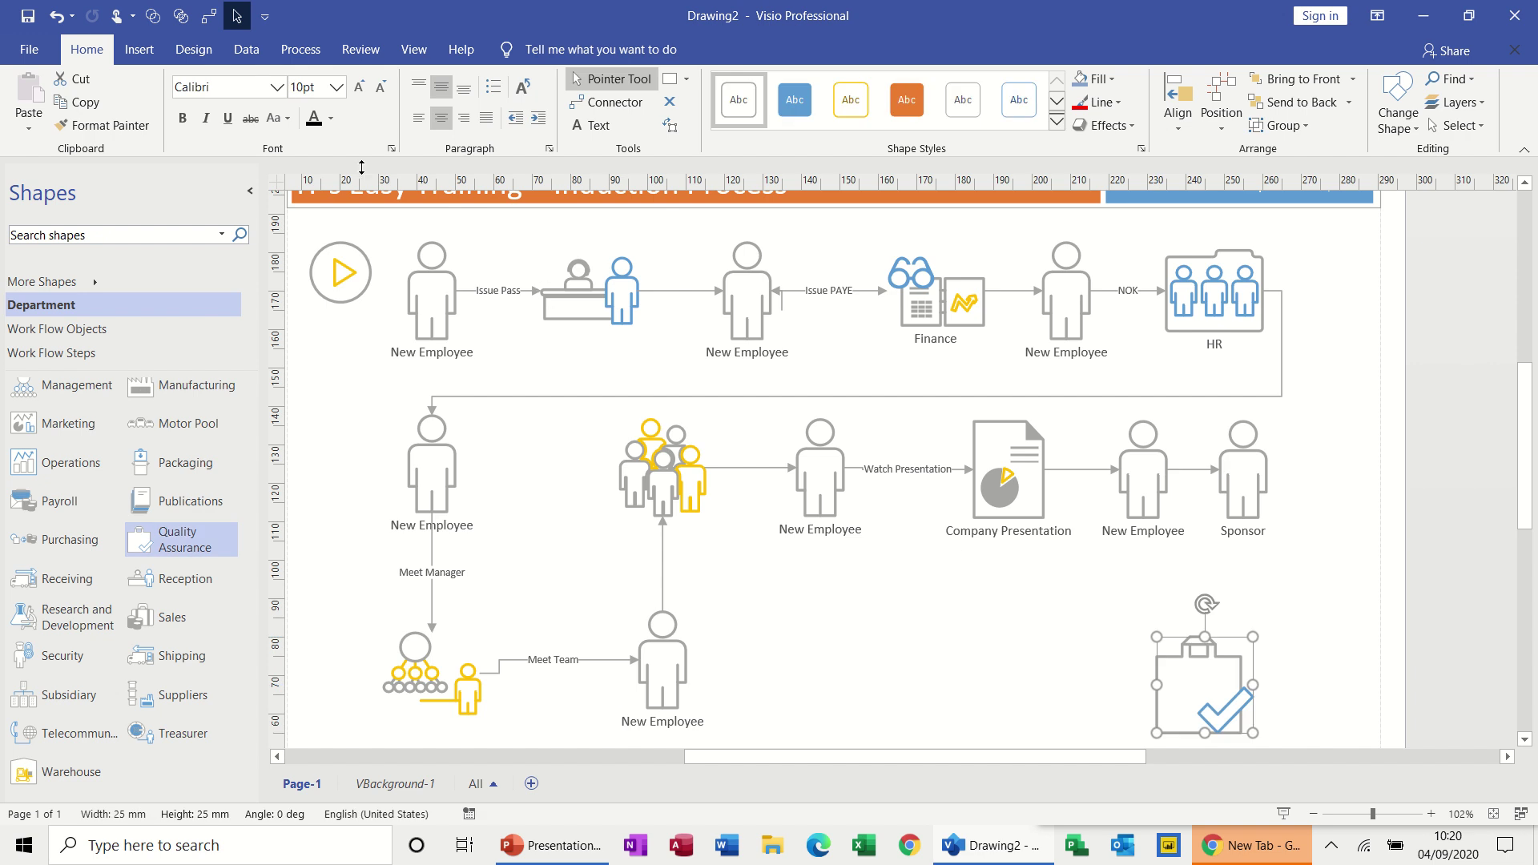
- Connect the New Employee beside Sponsor to the top of the Quality Assurance bag shape
{"action": "left_click", "coordinate": [209, 15]}
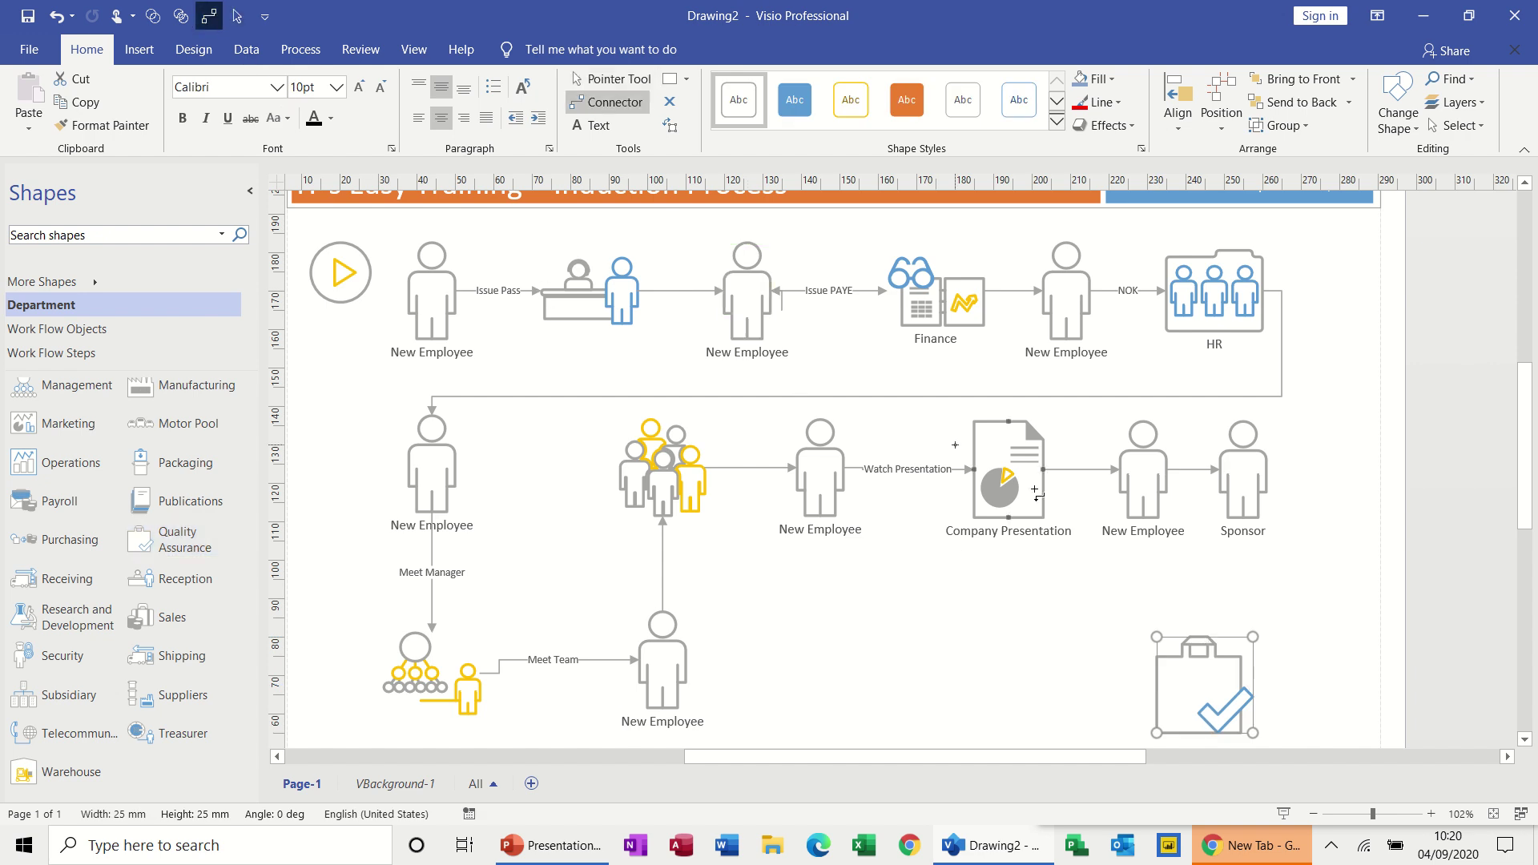
{"action": "mouse_move", "coordinate": [1143, 519]}
{"action": "left_mouse_down"}
{"action": "mouse_move", "coordinate": [1202, 640]}
{"action": "mouse_move", "coordinate": [1146, 513]}
{"action": "left_mouse_up"}
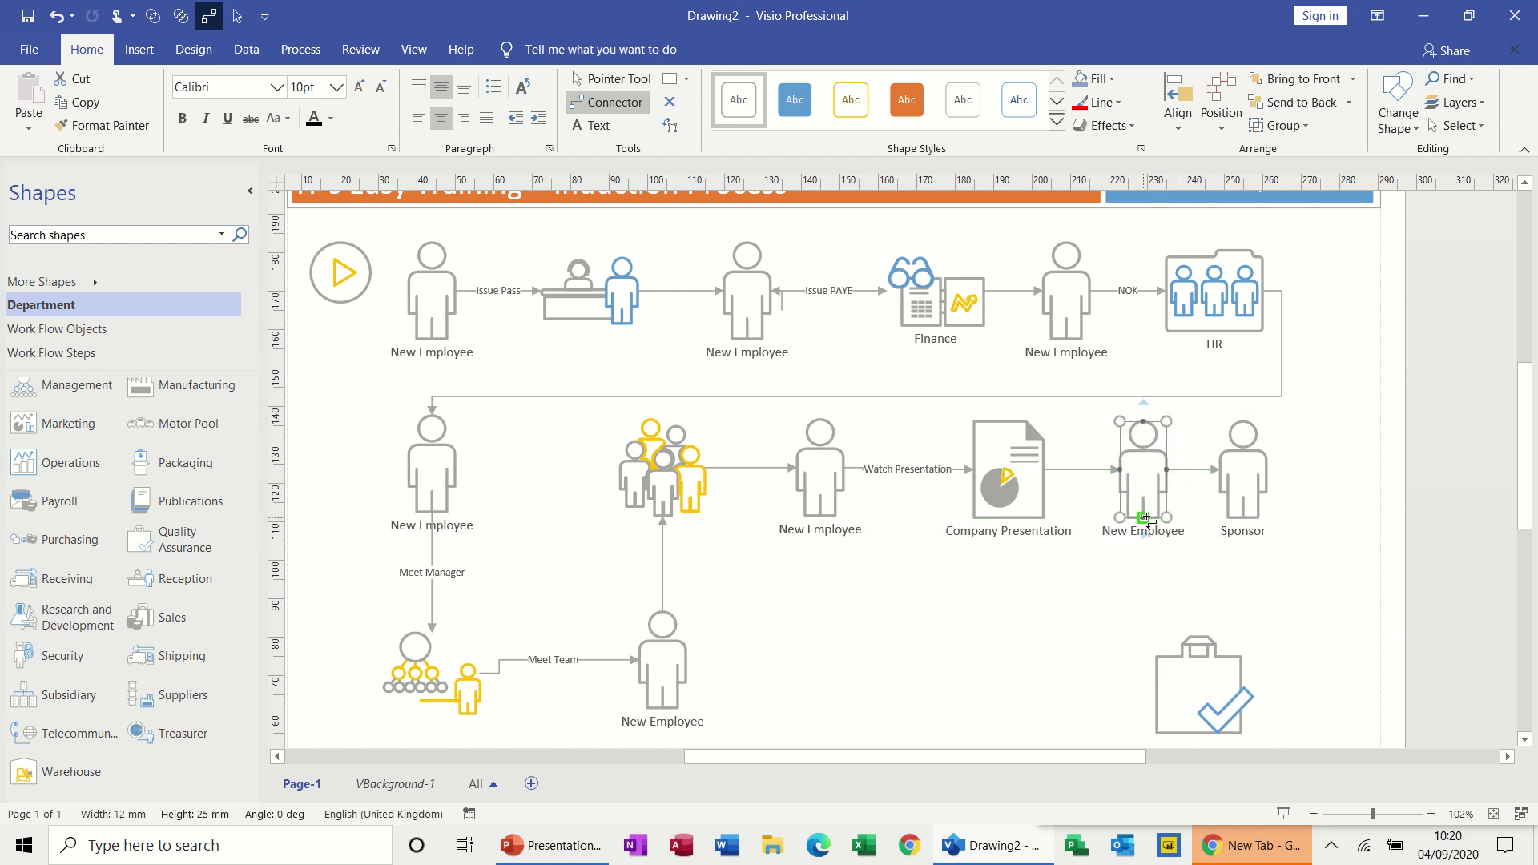
{"action": "left_click_drag", "start_coordinate": [1145, 518], "coordinate": [1204, 638]}
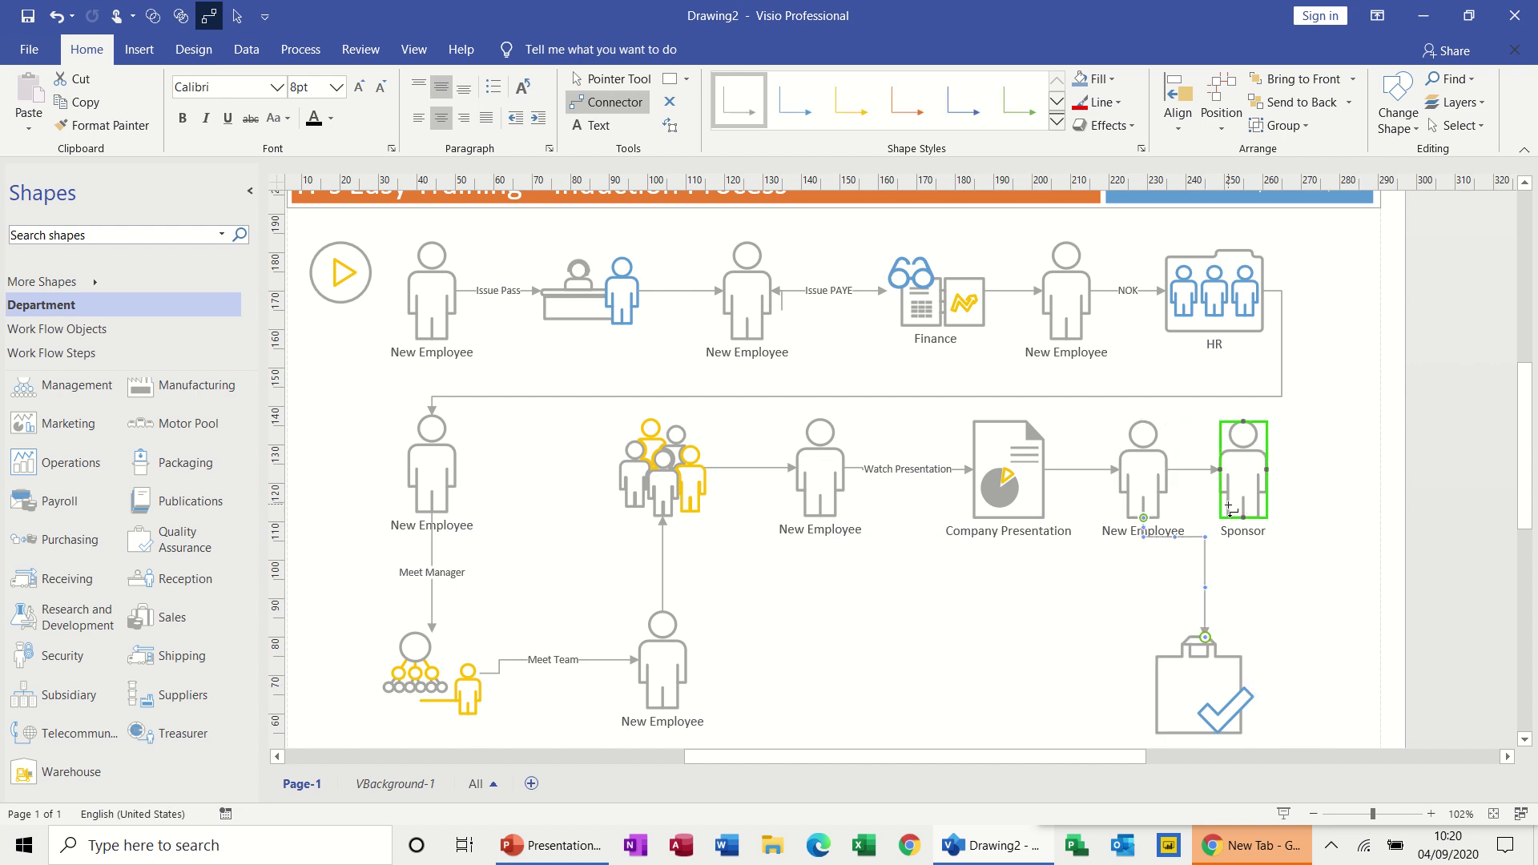
{"action": "left_click_drag", "start_coordinate": [1216, 557], "coordinate": [1205, 636]}
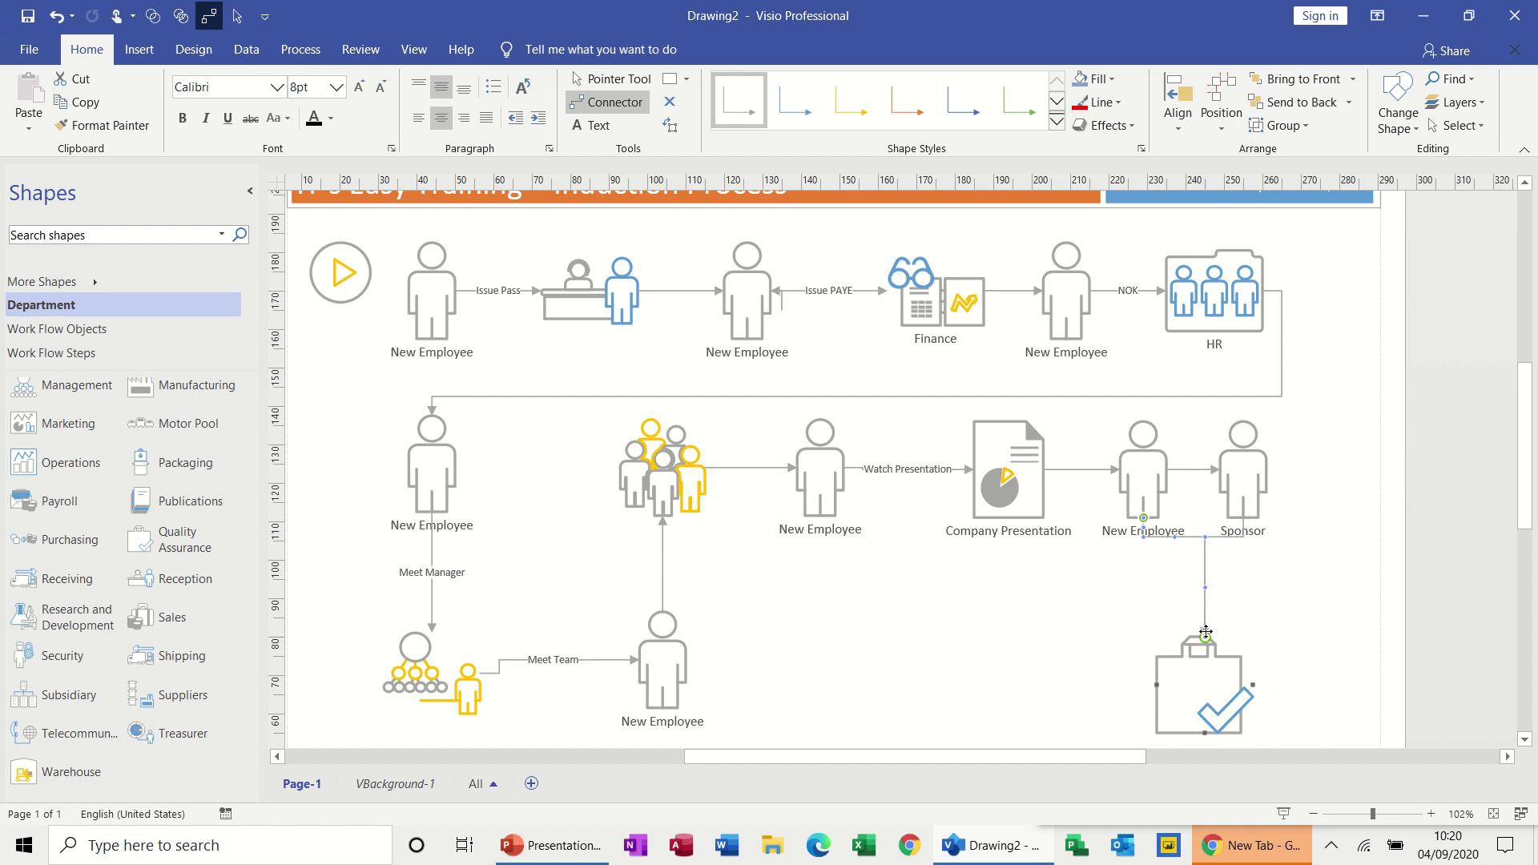
{"action": "left_click", "coordinate": [237, 16]}
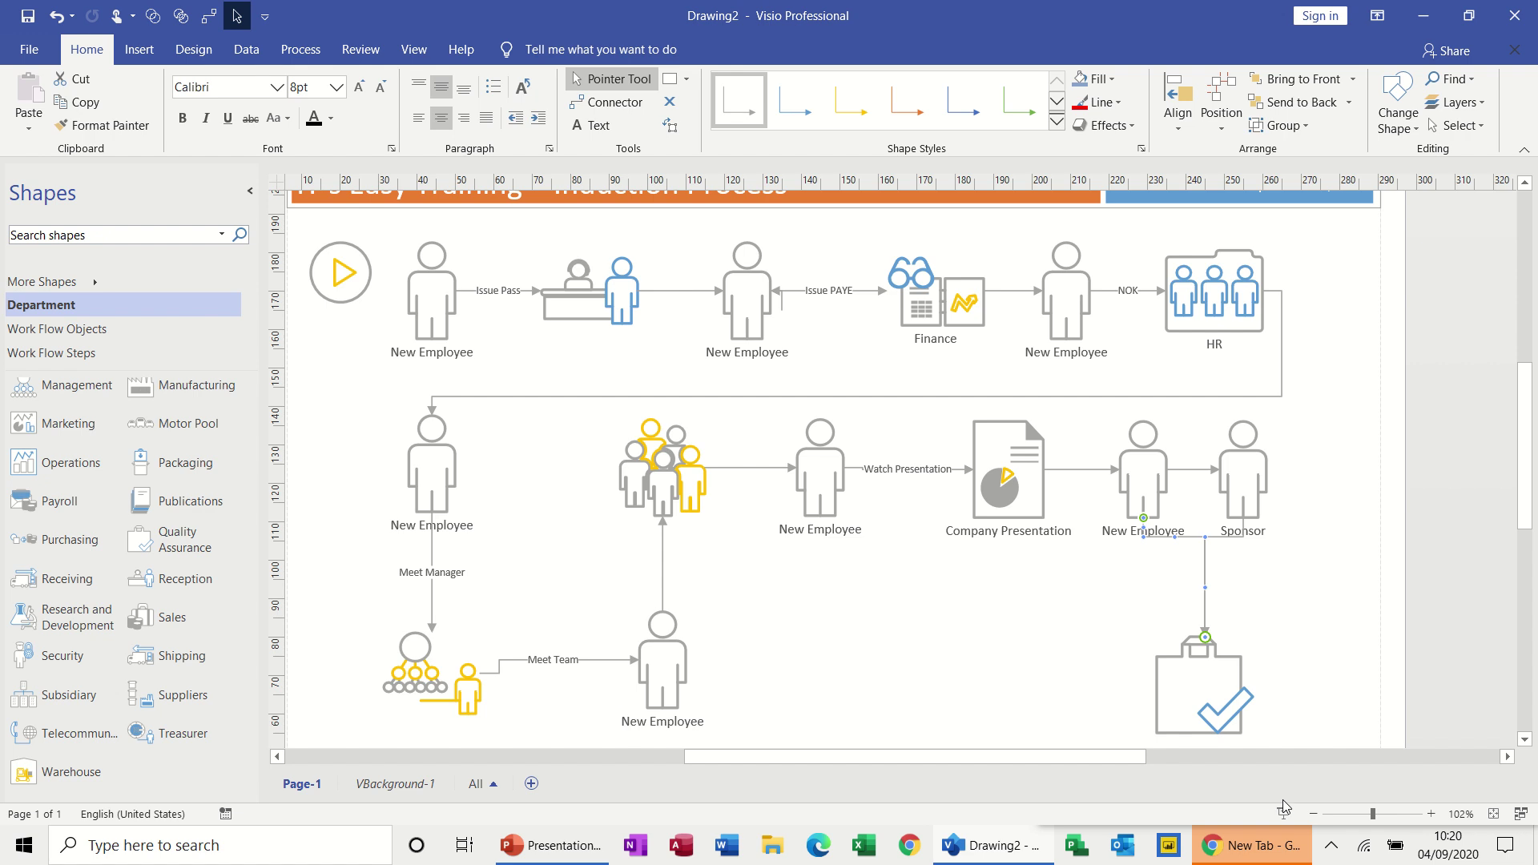
- Zoom out to see the whole diagram and fill the first New Employee figure standard red
{"action": "left_click", "coordinate": [1313, 813]}
{"action": "left_click", "coordinate": [1313, 814]}
{"action": "left_click", "coordinate": [1314, 814]}
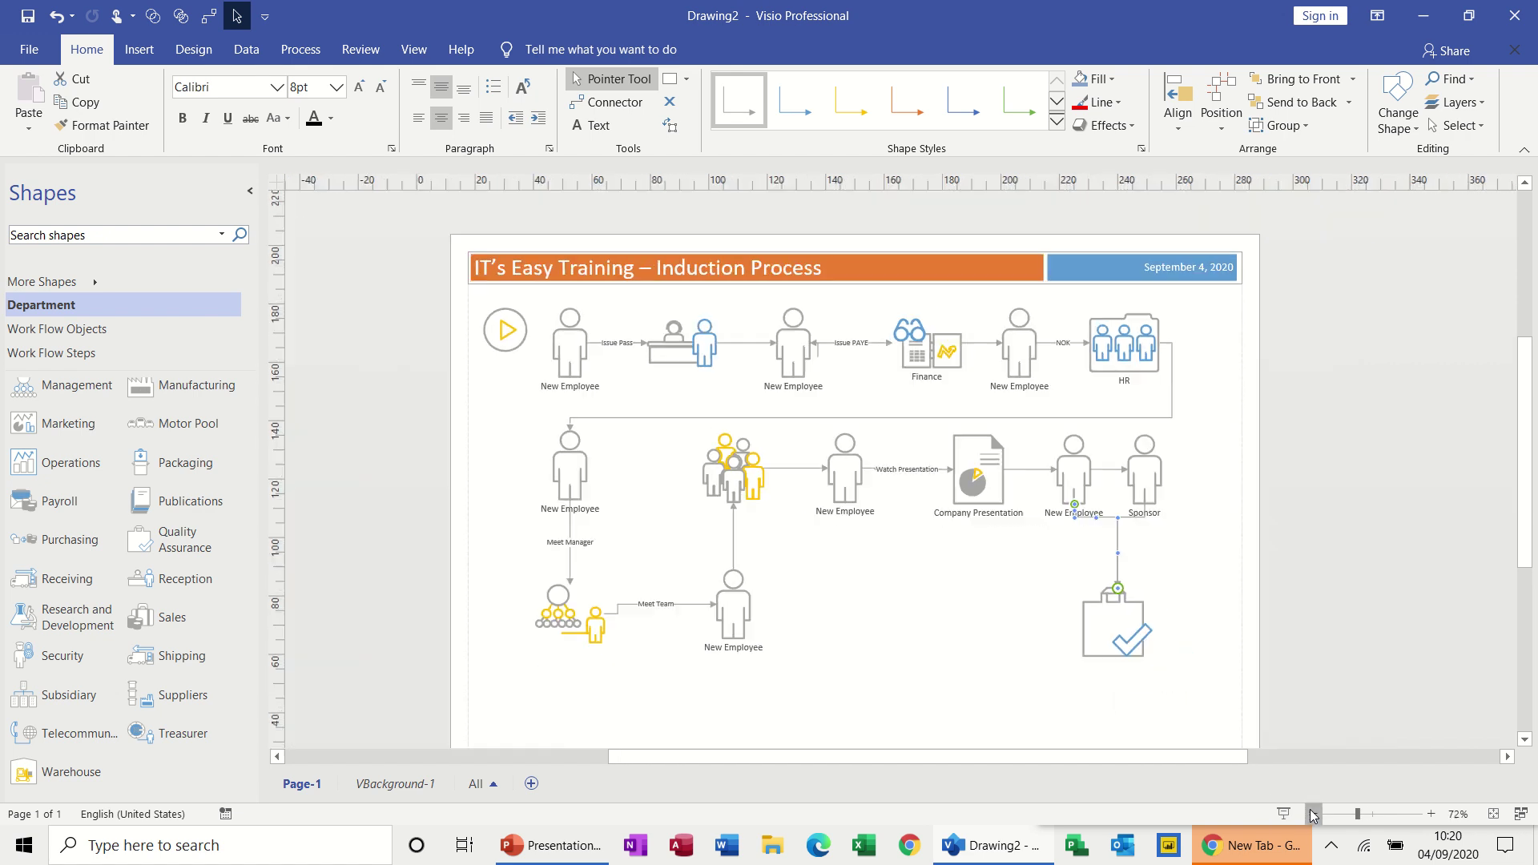
{"action": "left_click", "coordinate": [1314, 814]}
{"action": "left_click", "coordinate": [886, 643]}
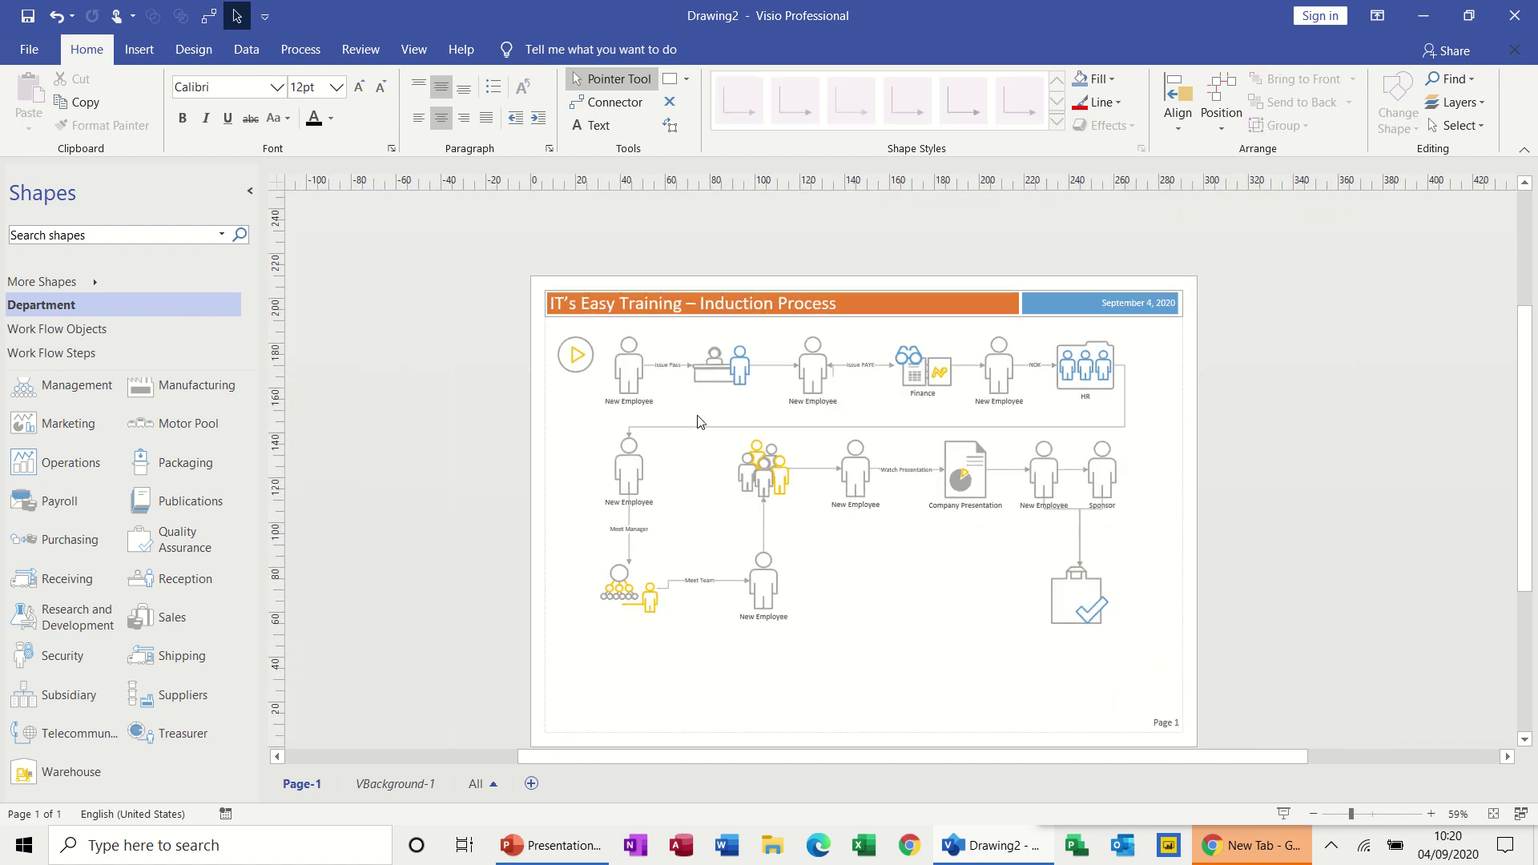
{"action": "left_click", "coordinate": [631, 370]}
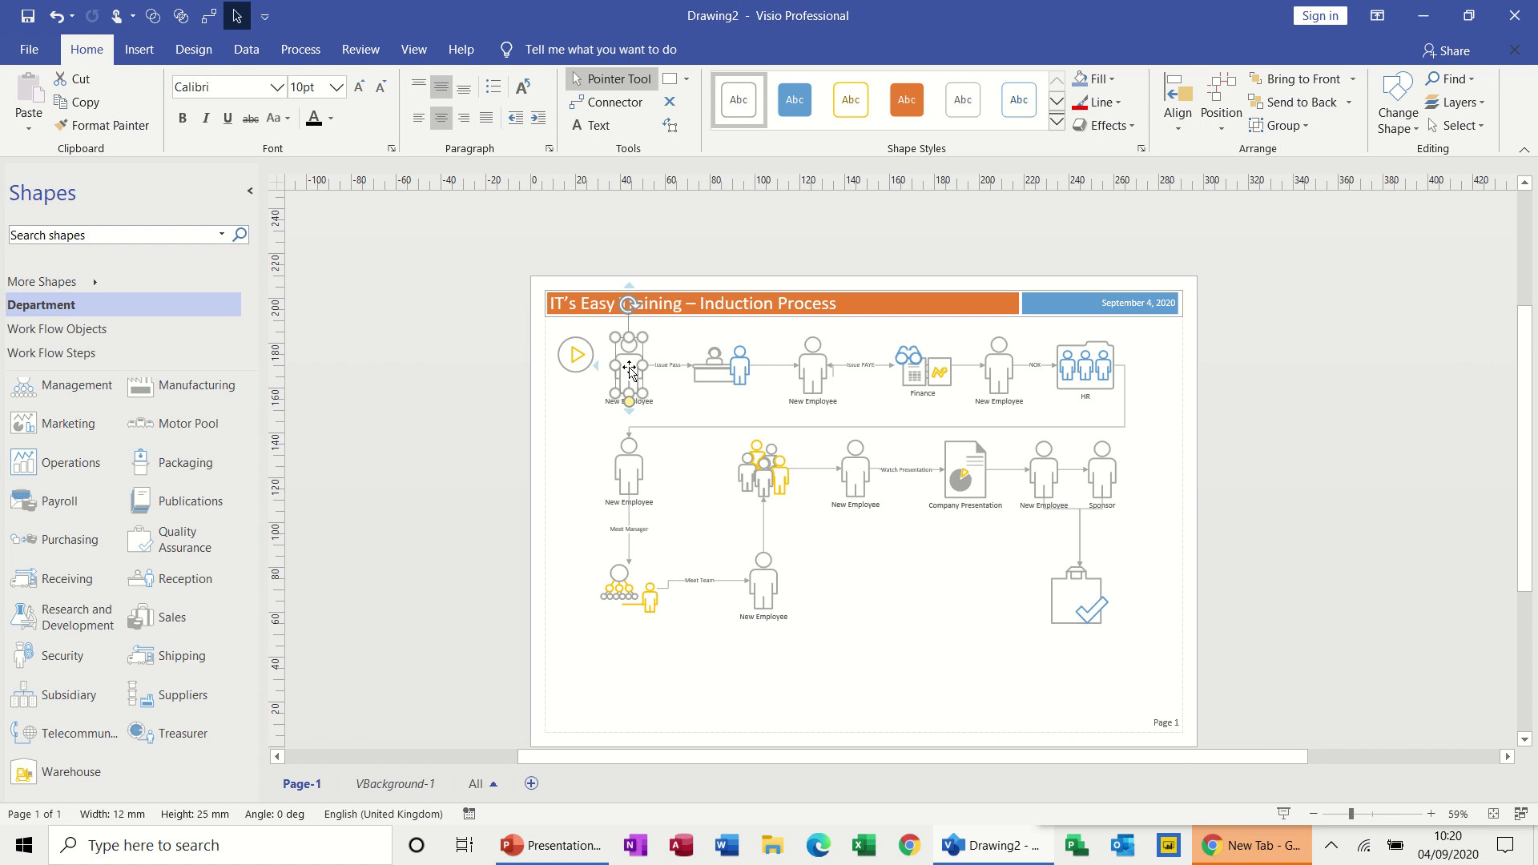
{"action": "left_click", "coordinate": [1096, 78]}
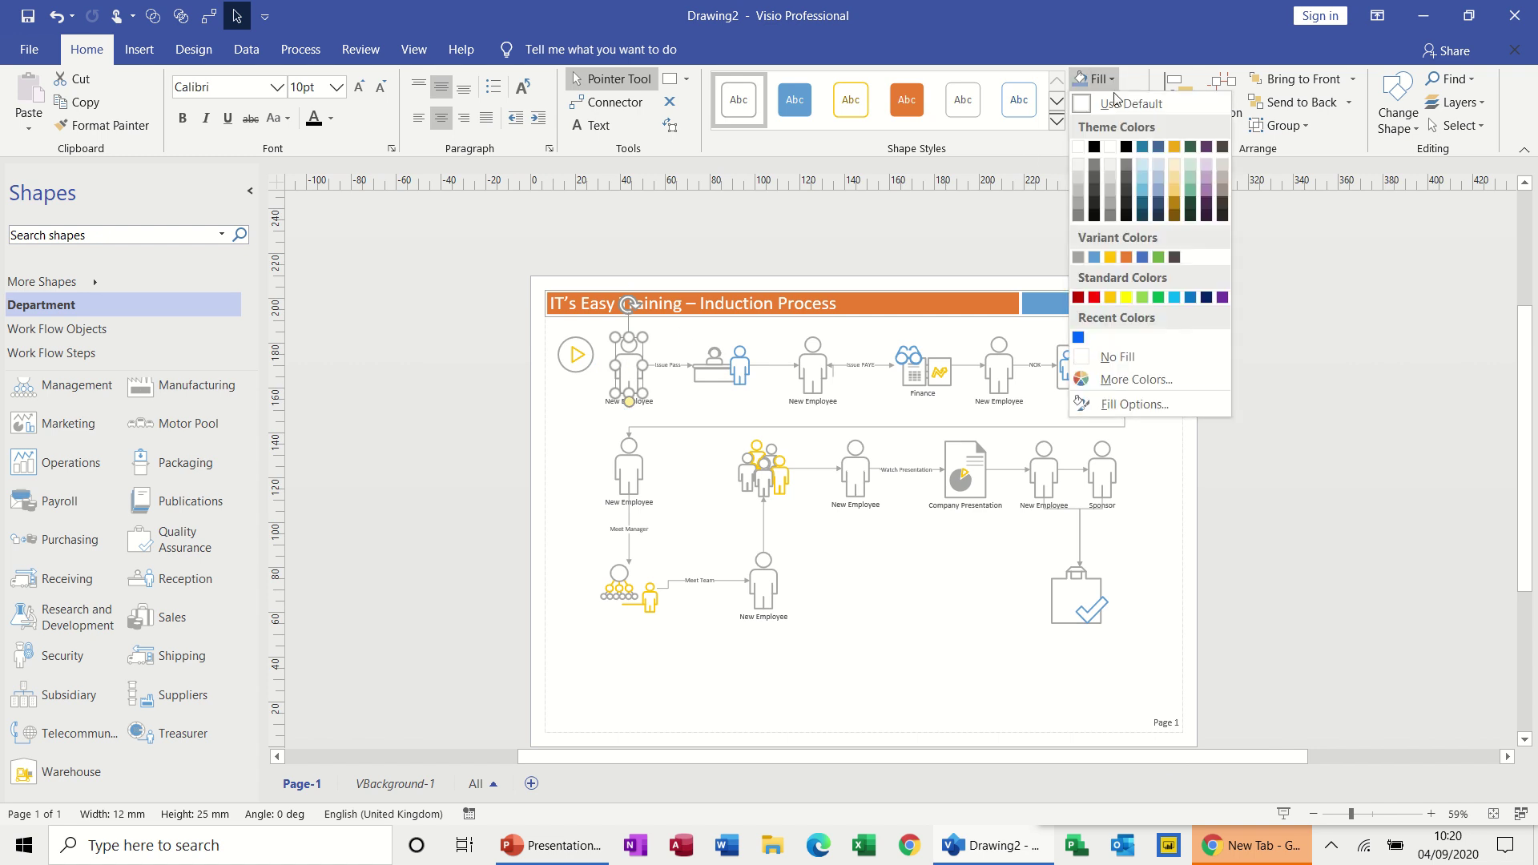
{"action": "left_click", "coordinate": [1094, 297]}
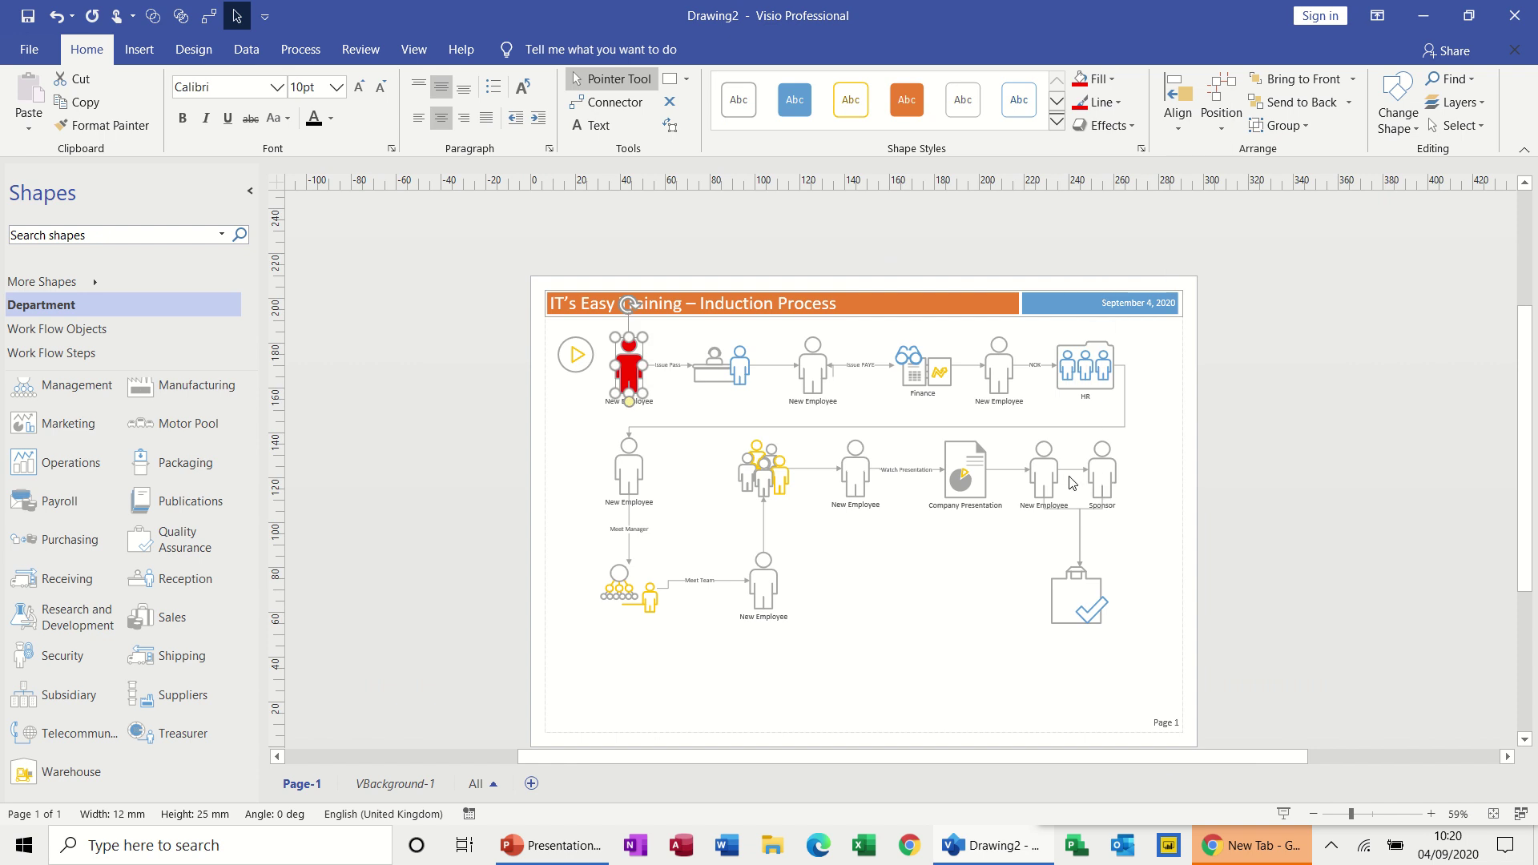
{"action": "left_click", "coordinate": [1093, 479]}
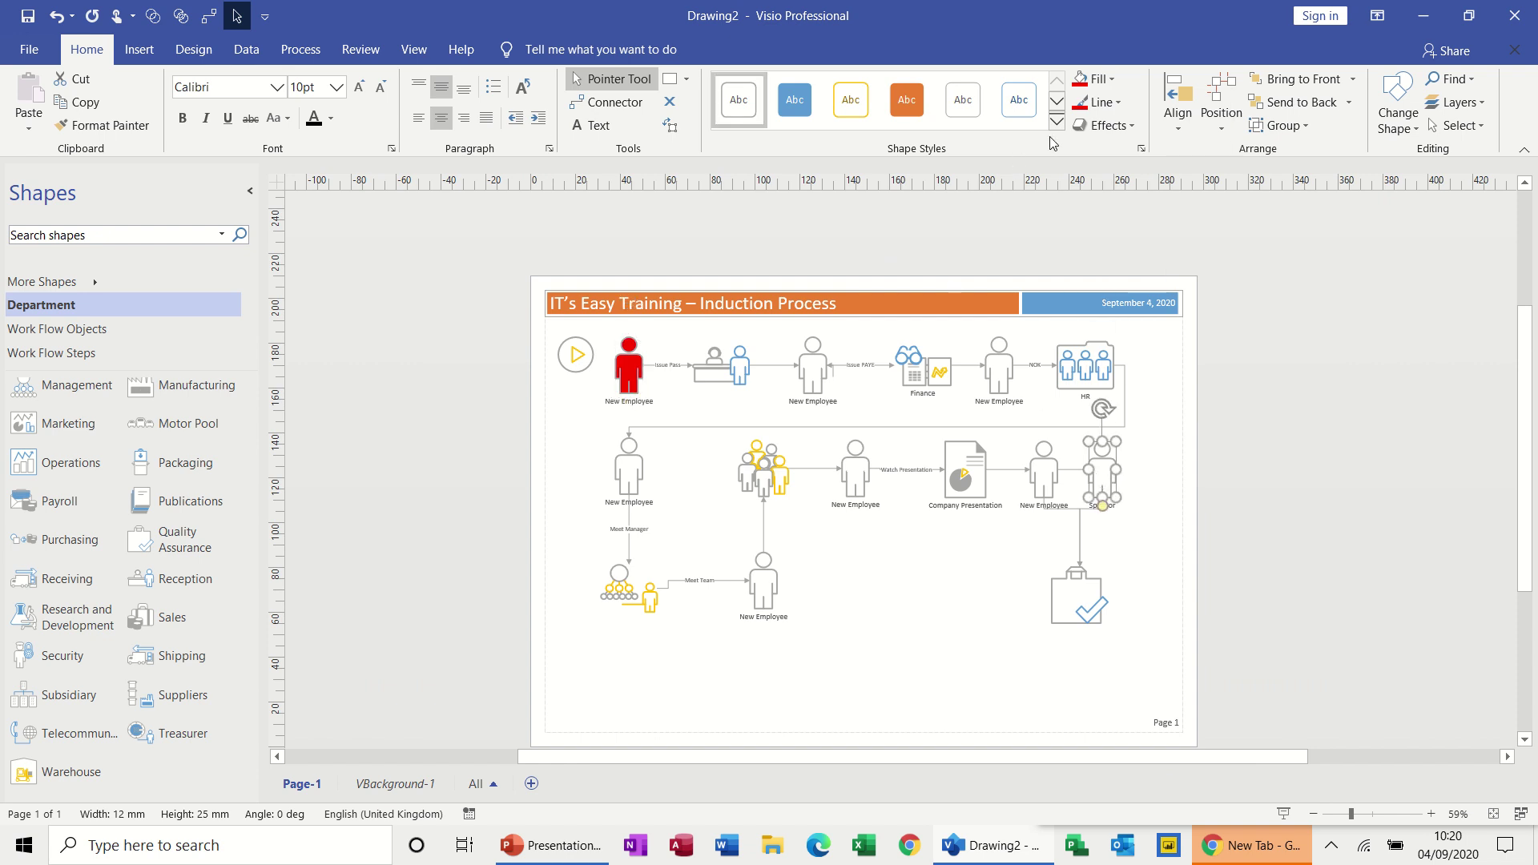
- Fill the Sponsor figure light blue and the second New Employee figure red
{"action": "left_click", "coordinate": [1111, 84]}
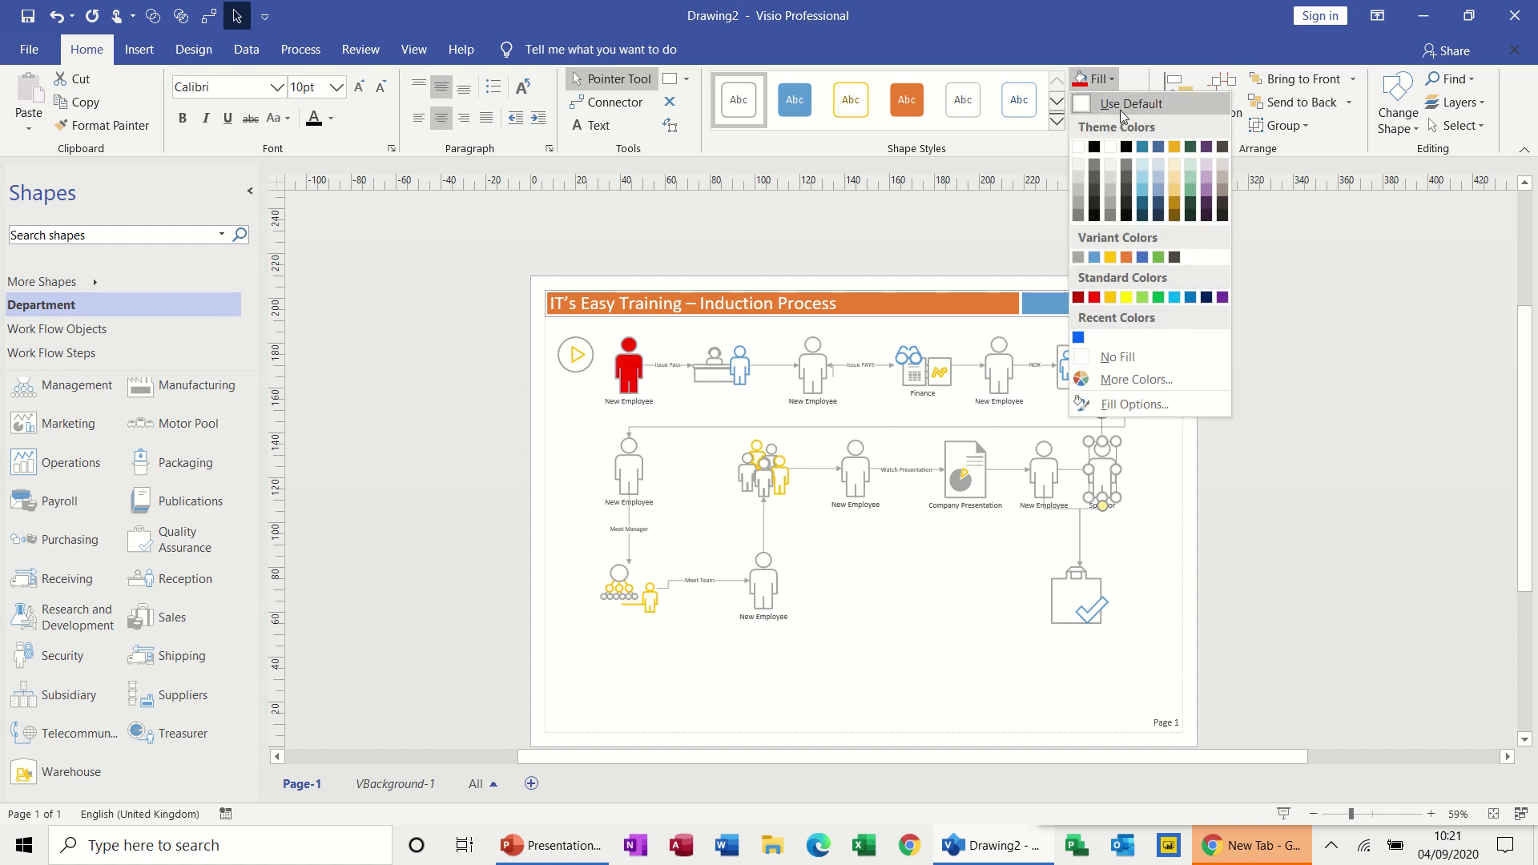
{"action": "left_click", "coordinate": [1174, 297]}
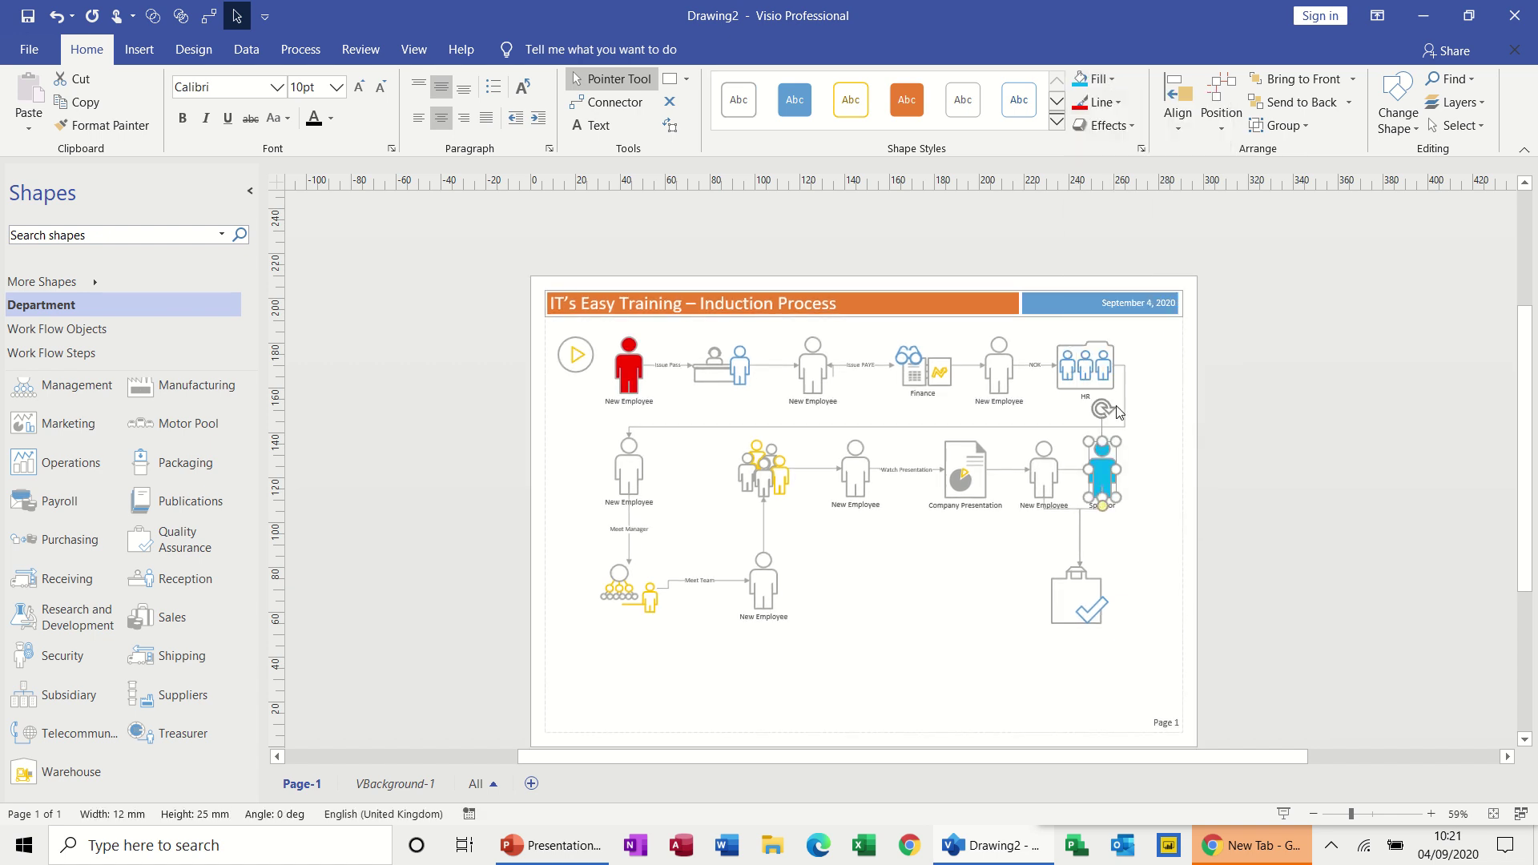
{"action": "left_click", "coordinate": [816, 367]}
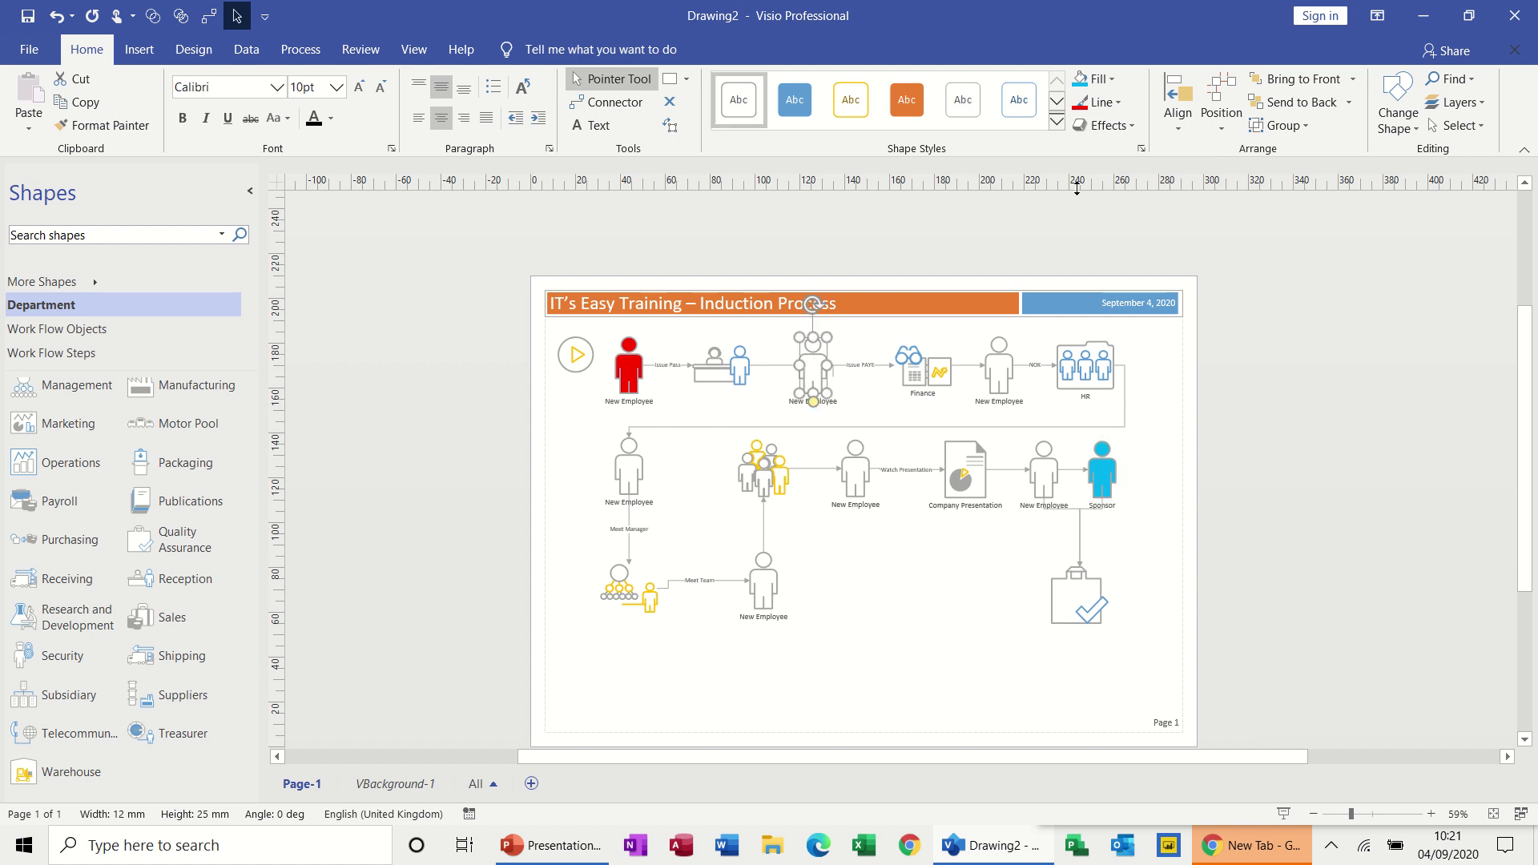
{"action": "left_click", "coordinate": [1099, 78]}
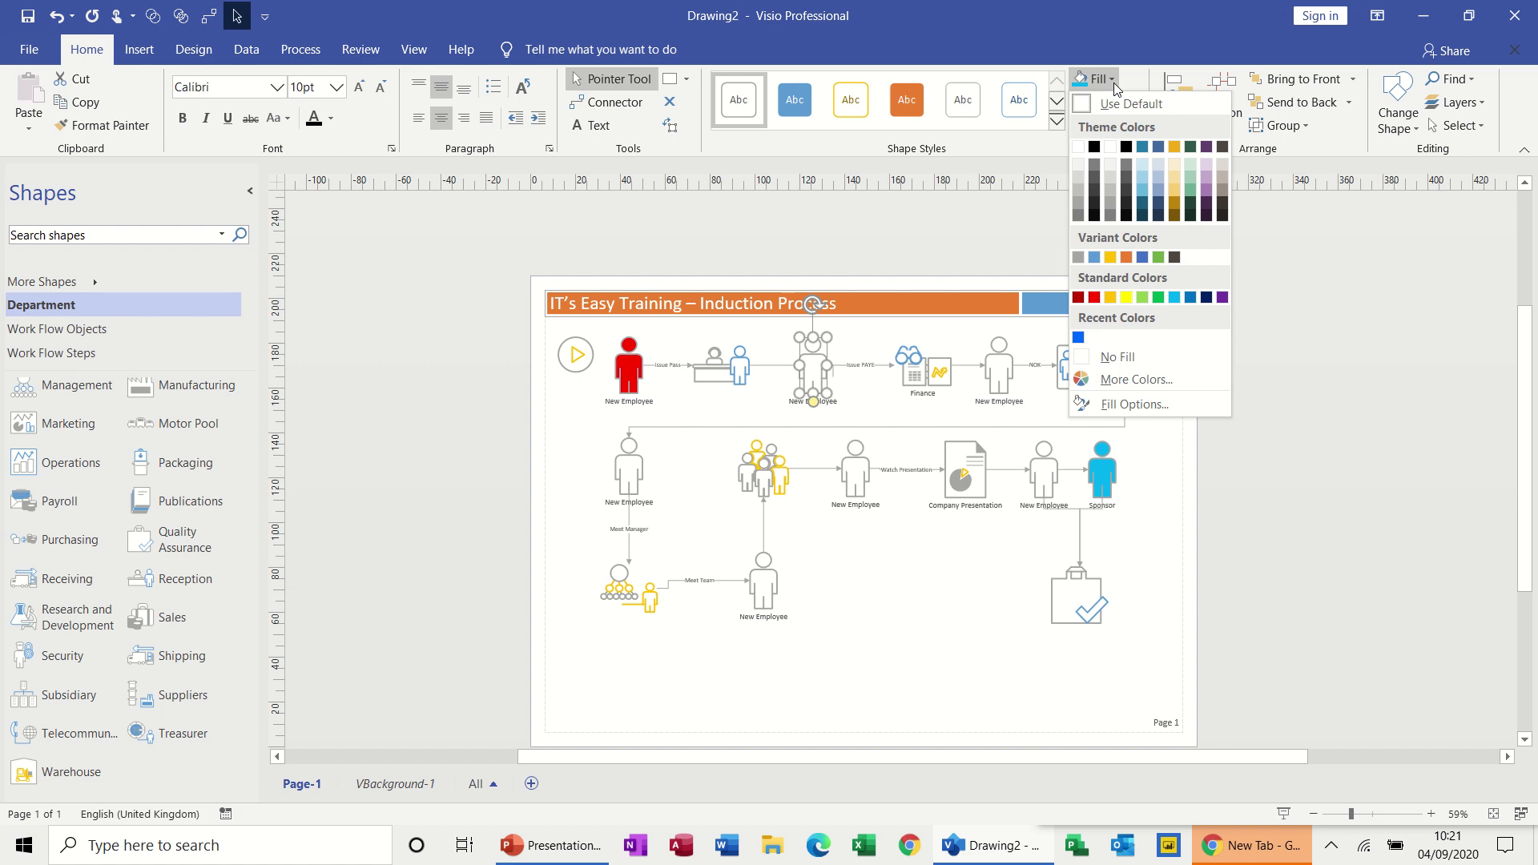
{"action": "left_click", "coordinate": [1095, 296]}
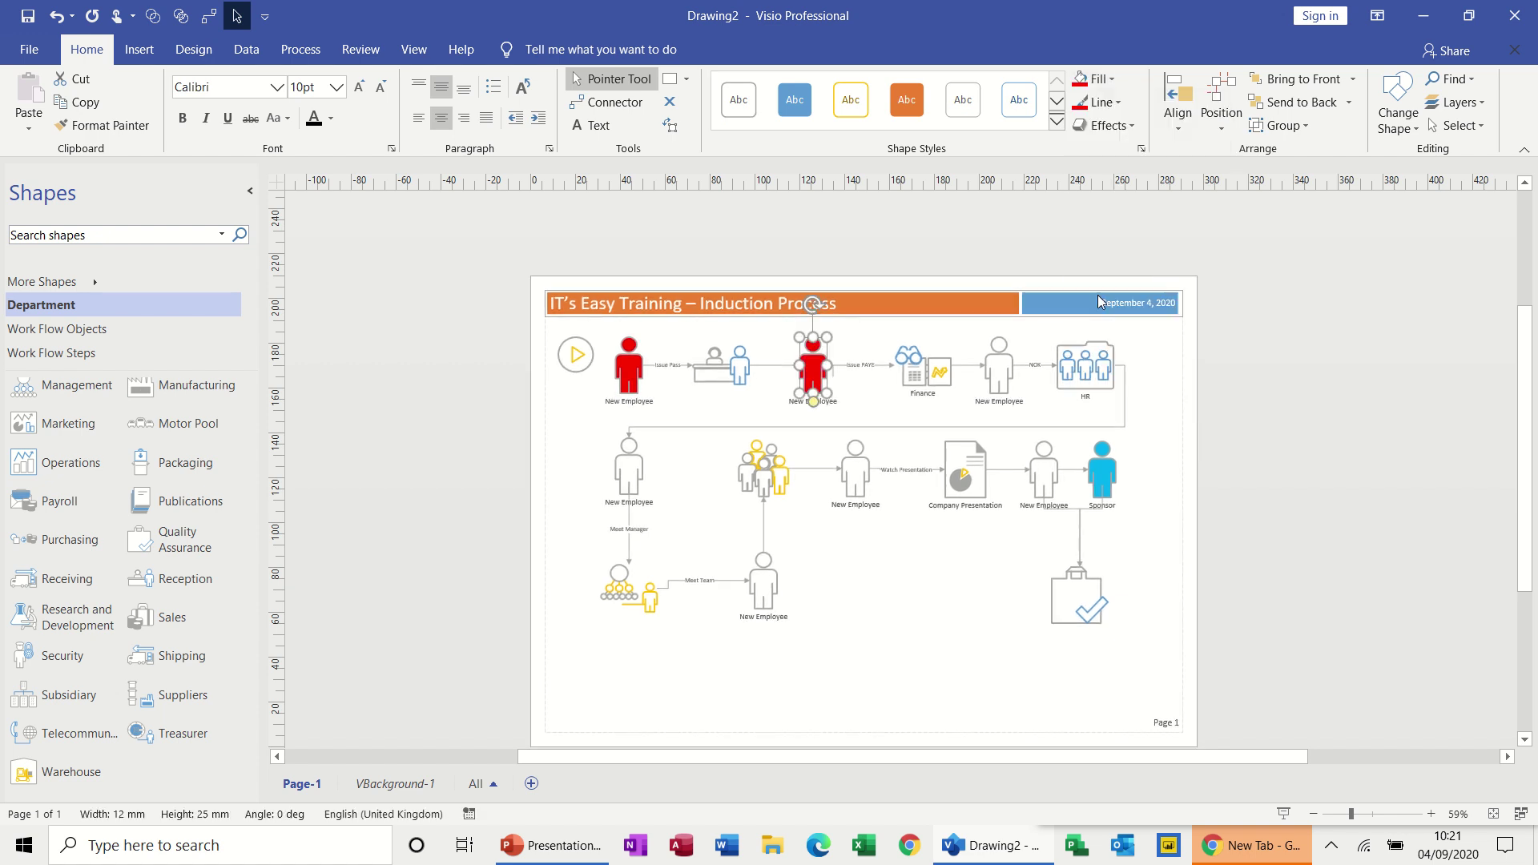
- Fill red the New Employee beside HR, the second-row one, and the one before Watch Presentation
{"action": "left_click", "coordinate": [1001, 362]}
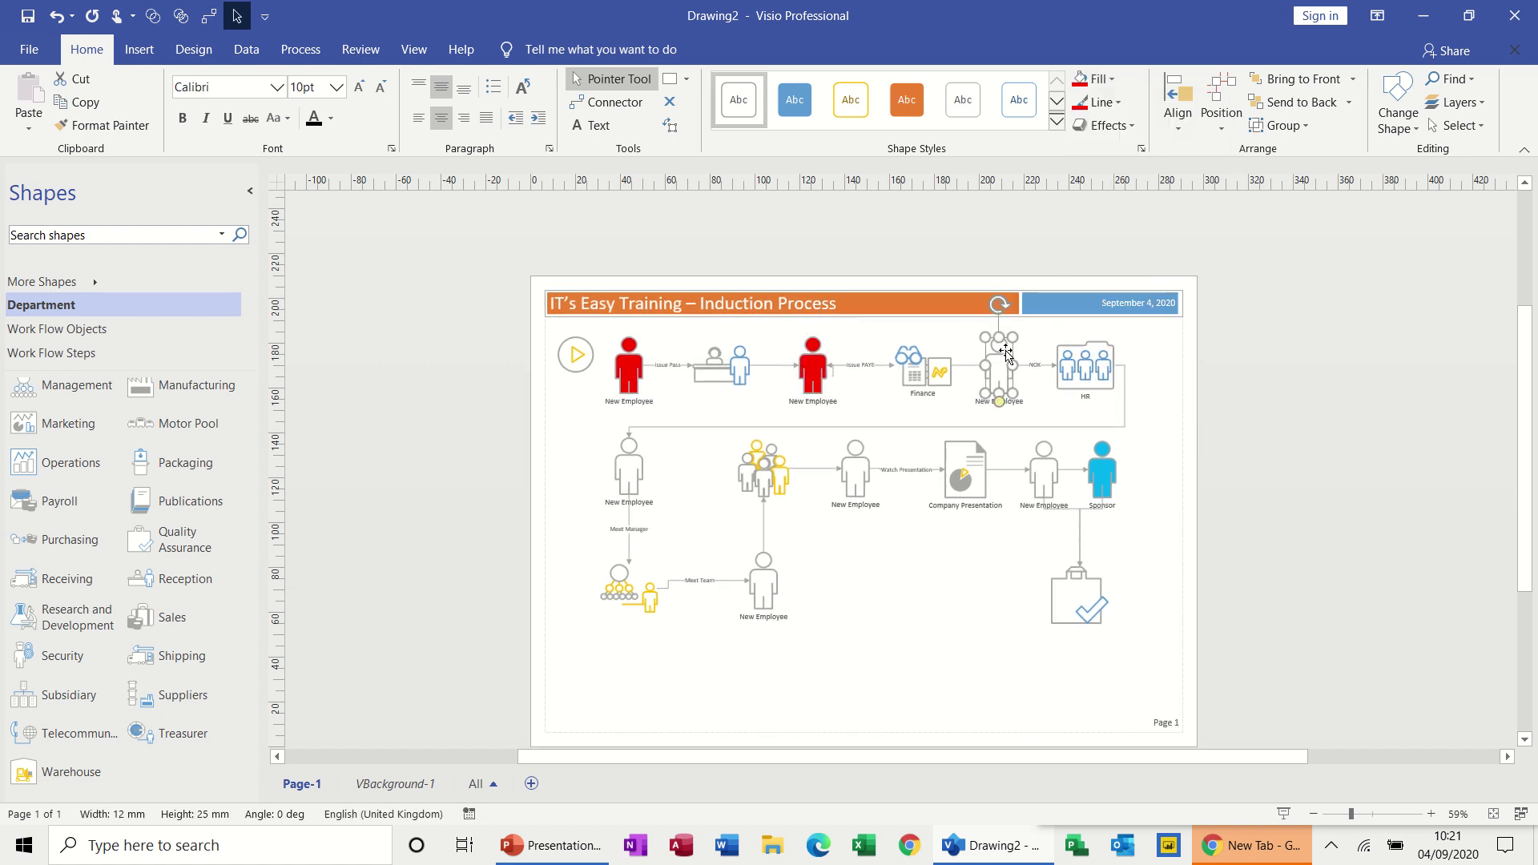
{"action": "left_click", "coordinate": [1094, 80]}
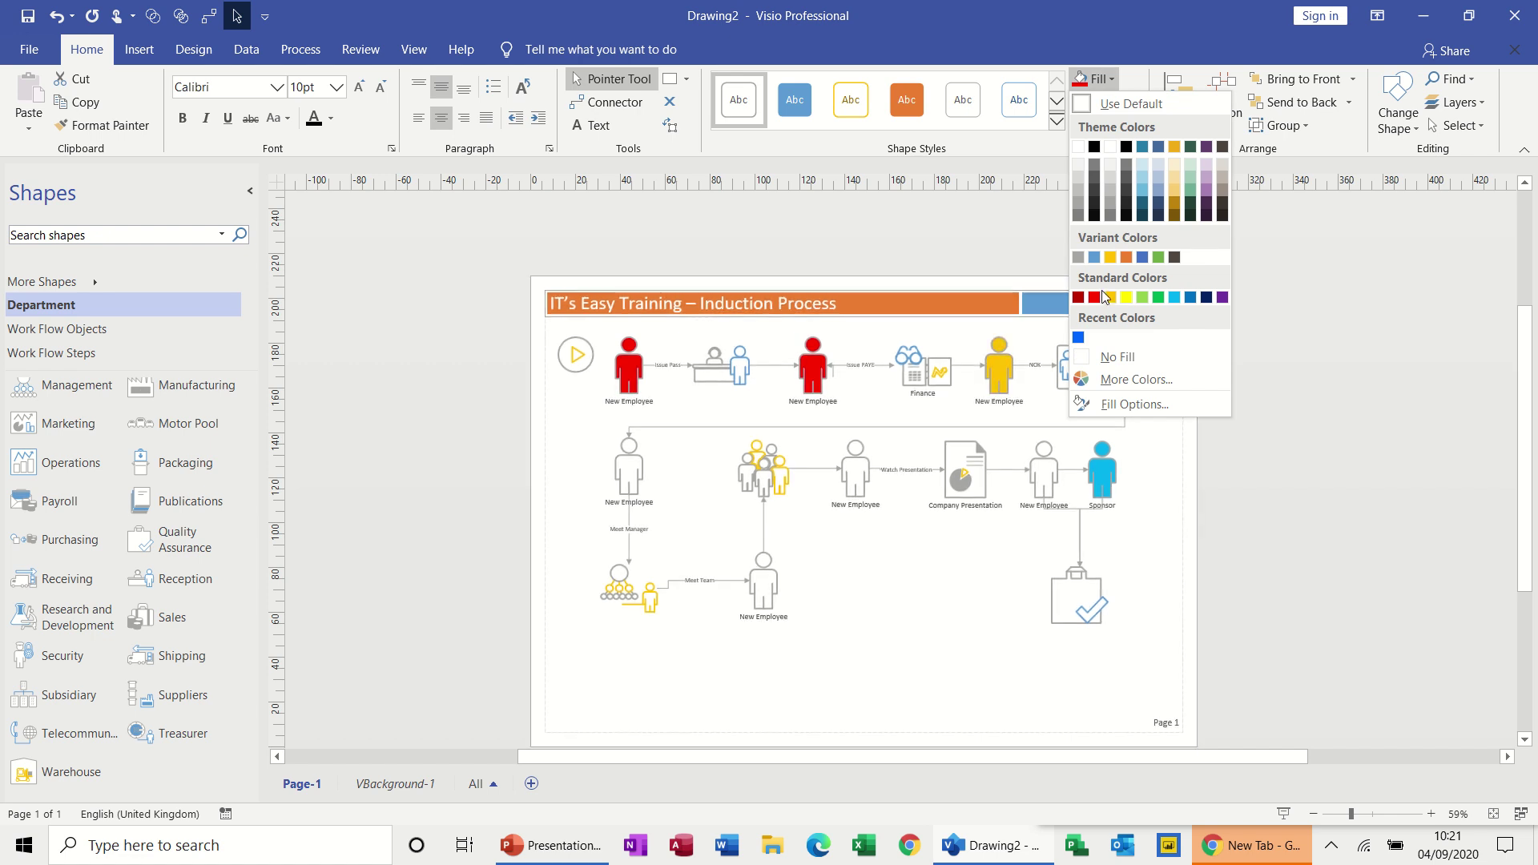
{"action": "left_click", "coordinate": [1094, 296]}
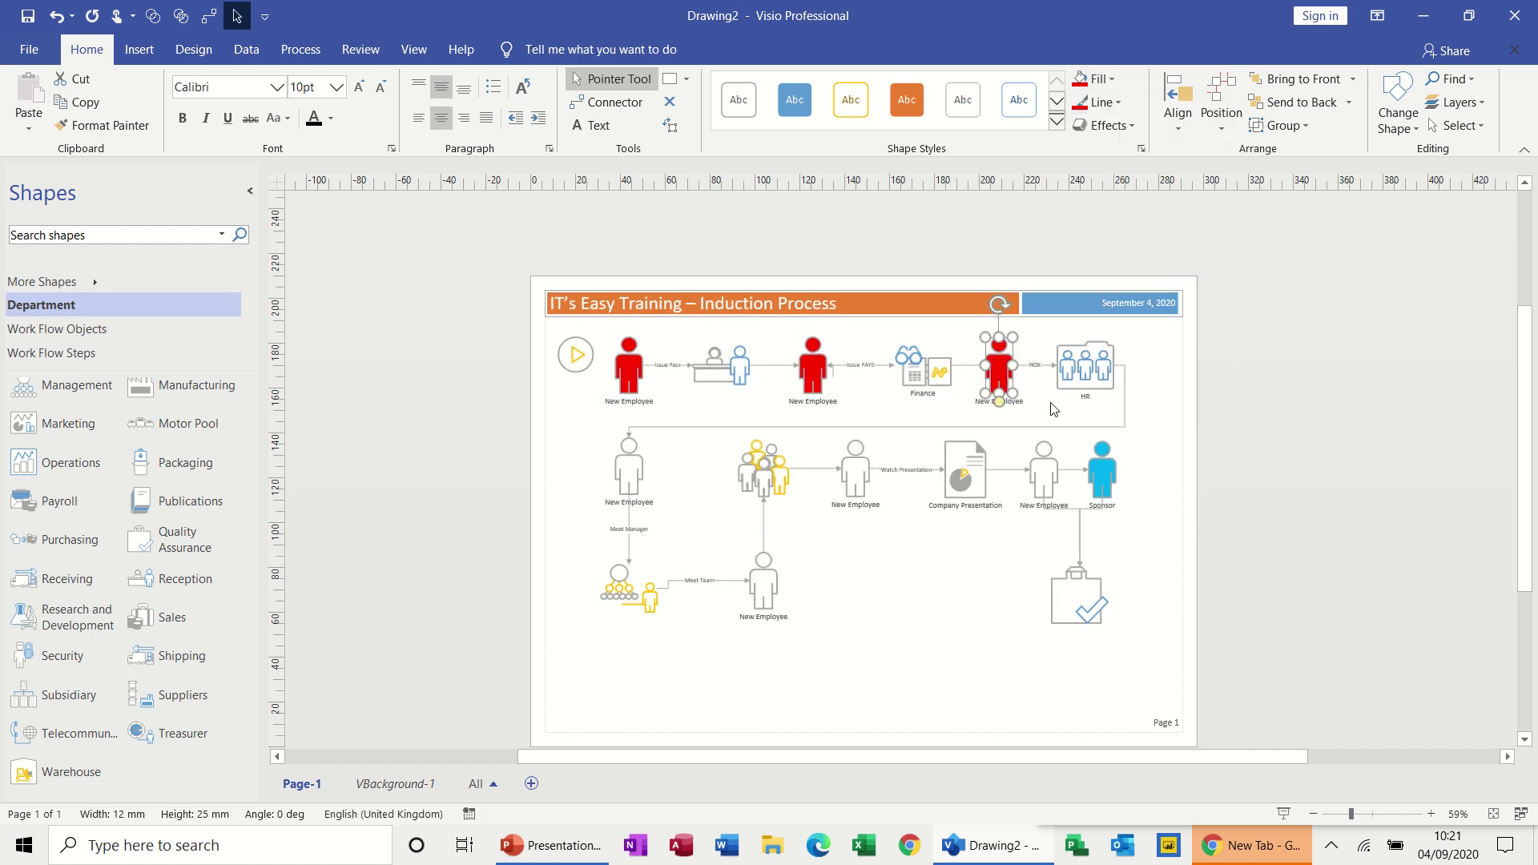
{"action": "left_click", "coordinate": [637, 469]}
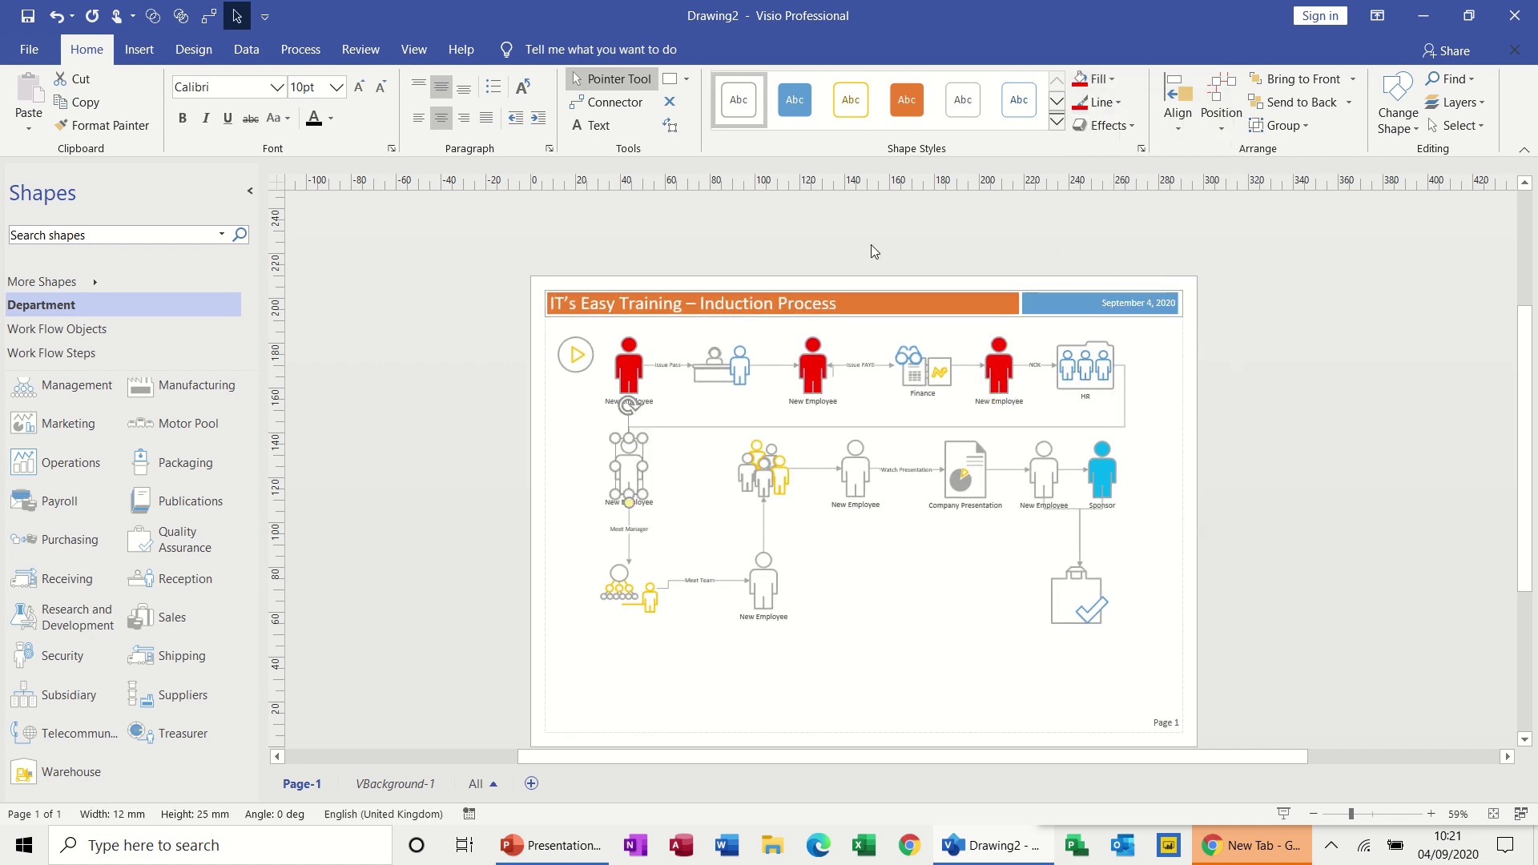
{"action": "left_click", "coordinate": [1080, 79]}
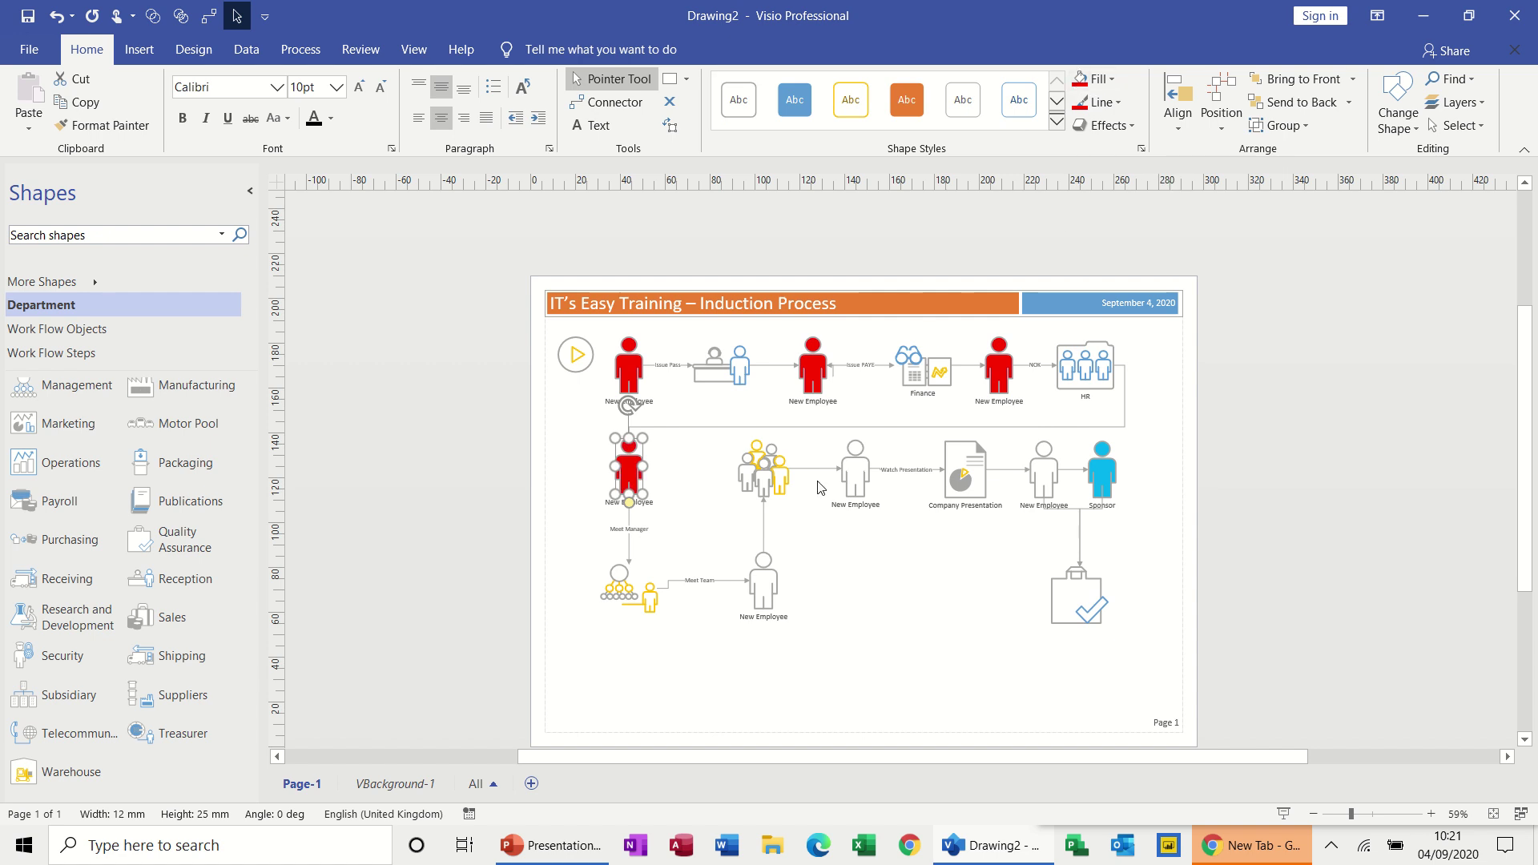
{"action": "left_click", "coordinate": [853, 473]}
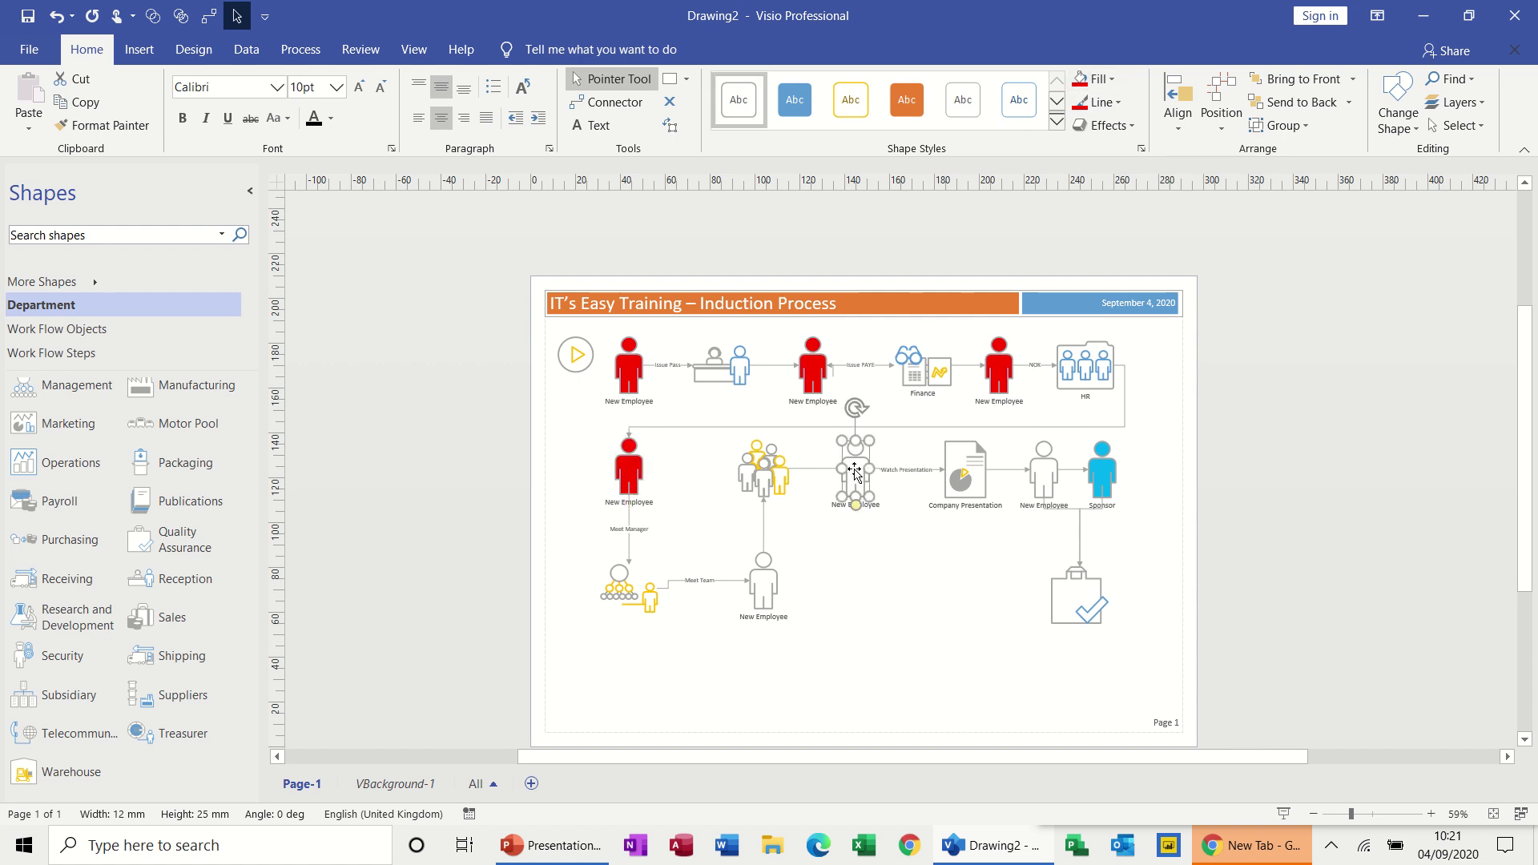
{"action": "left_click", "coordinate": [1091, 83]}
- Fill the New Employees next to Sponsor and at the bottom red, nudging the bottom one down
{"action": "left_click", "coordinate": [1080, 80]}
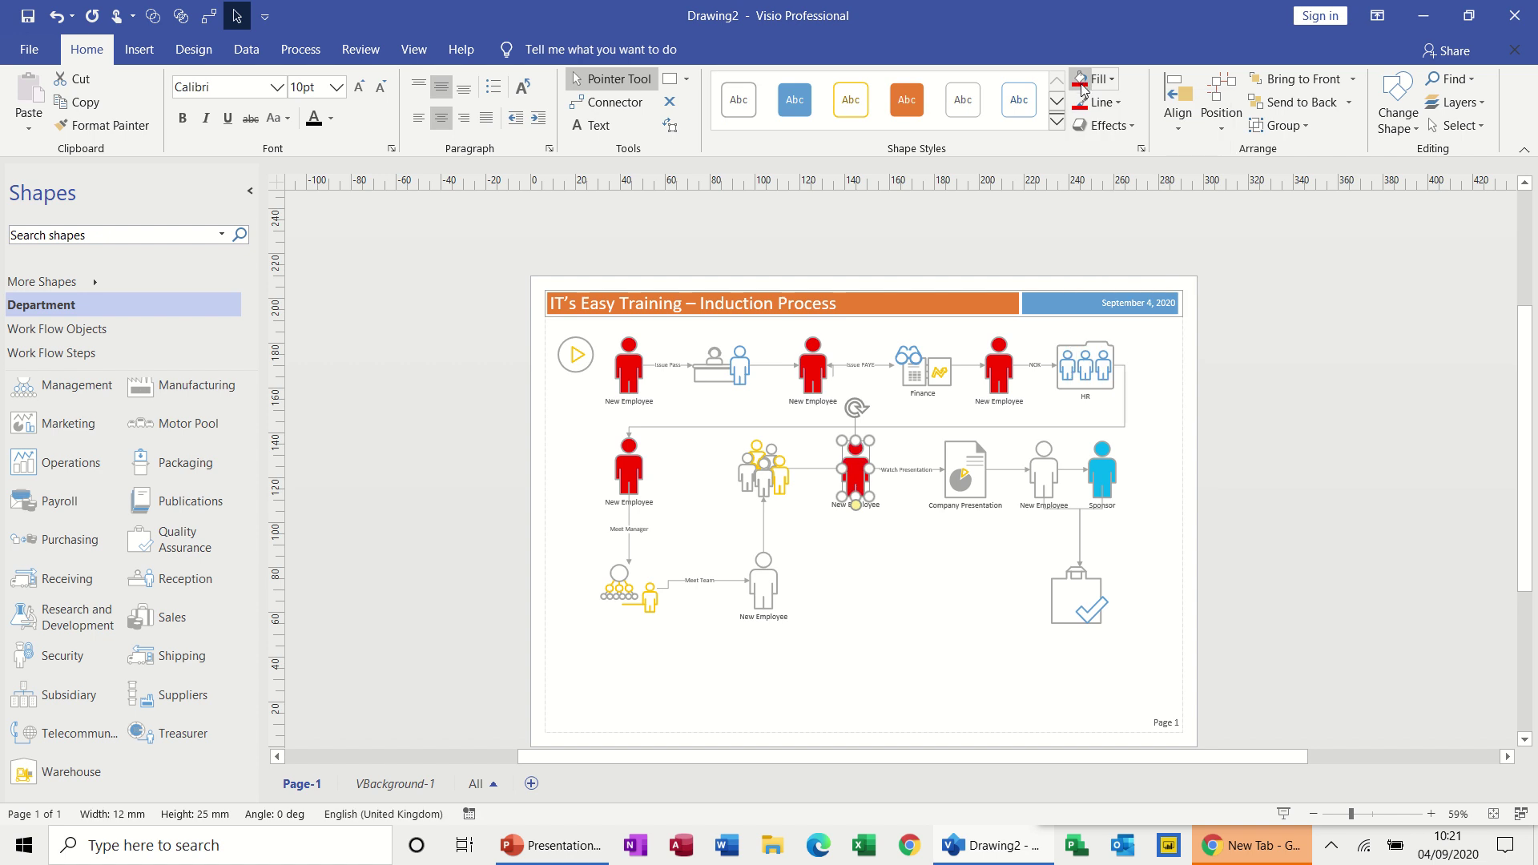
{"action": "left_click", "coordinate": [1042, 473]}
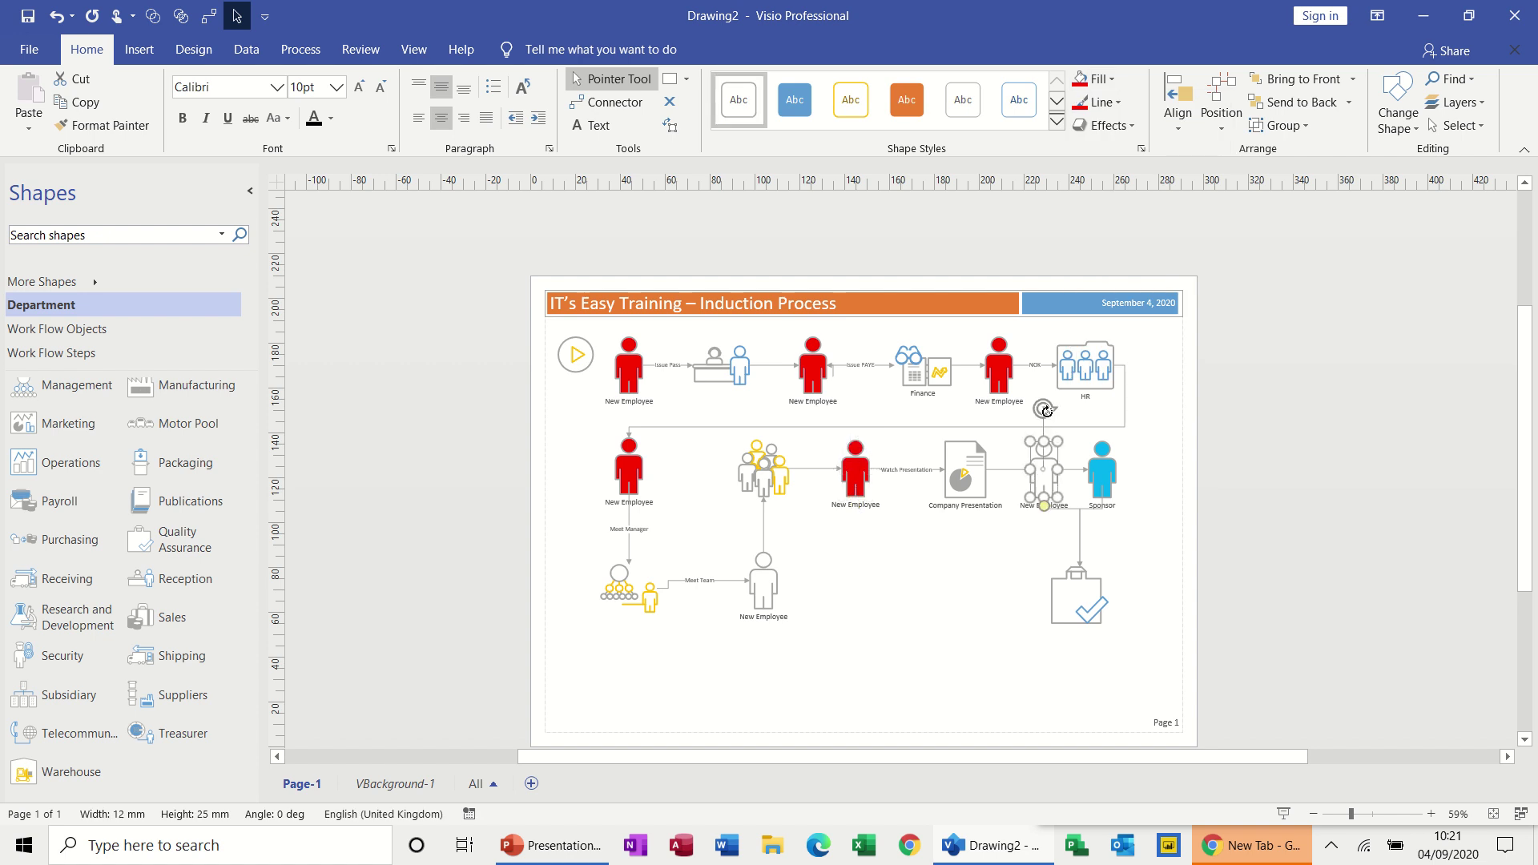
{"action": "left_click", "coordinate": [1081, 83]}
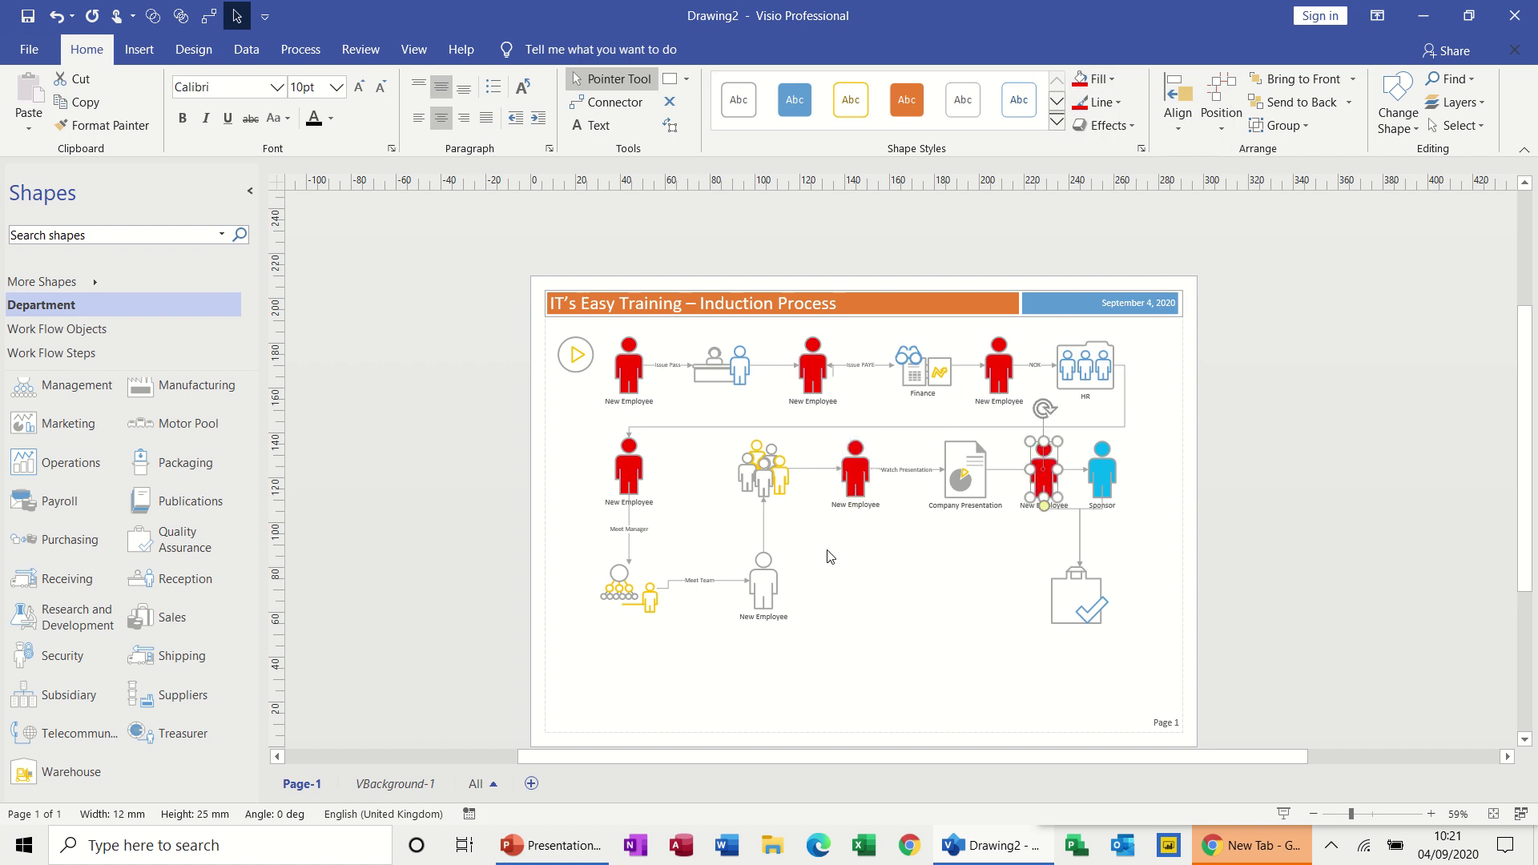
{"action": "left_click", "coordinate": [764, 581]}
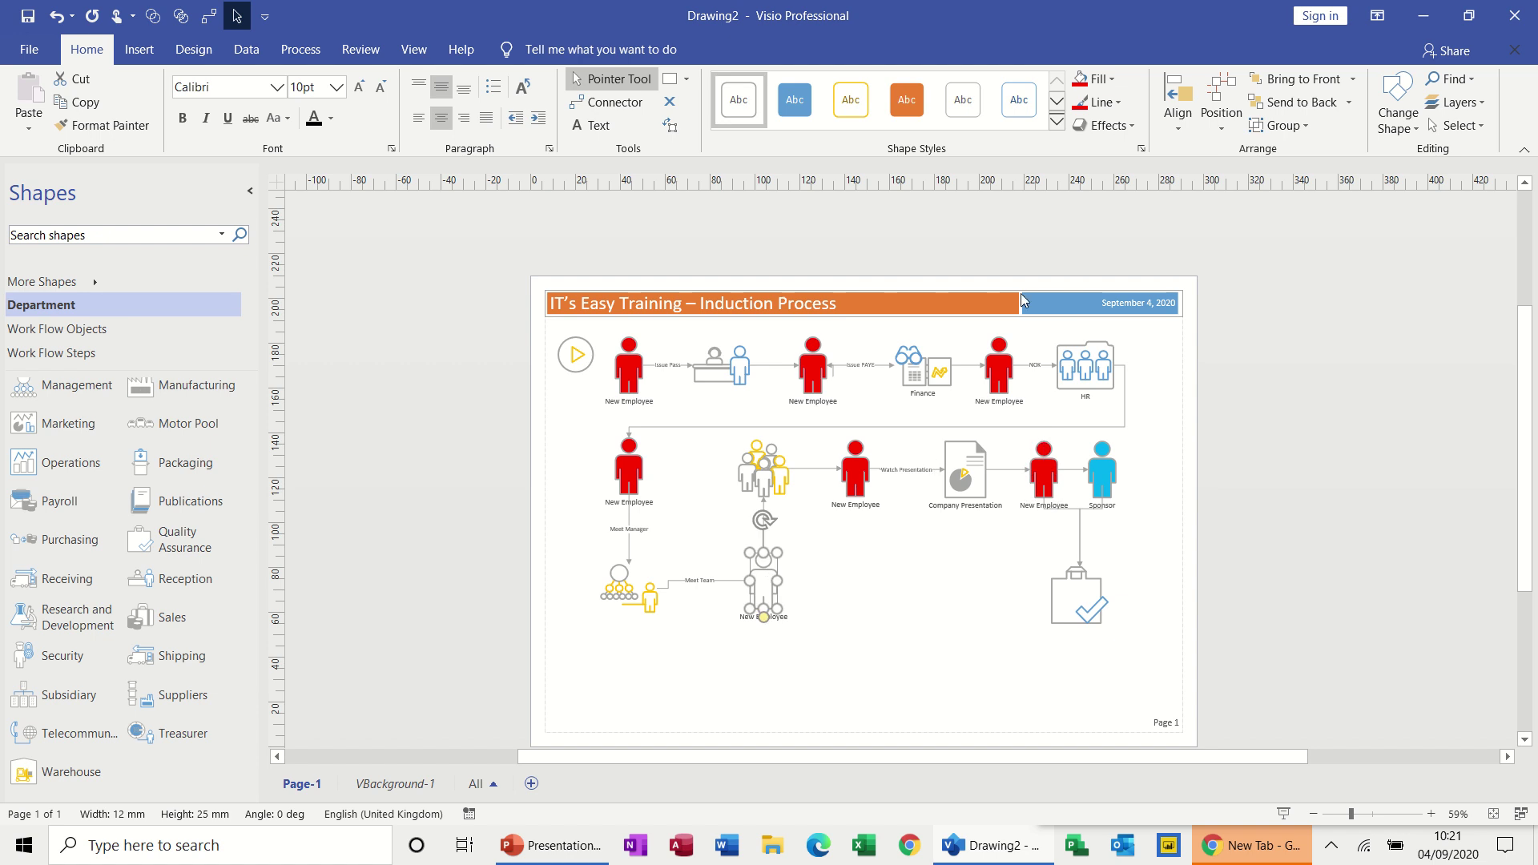
{"action": "left_click", "coordinate": [1081, 79]}
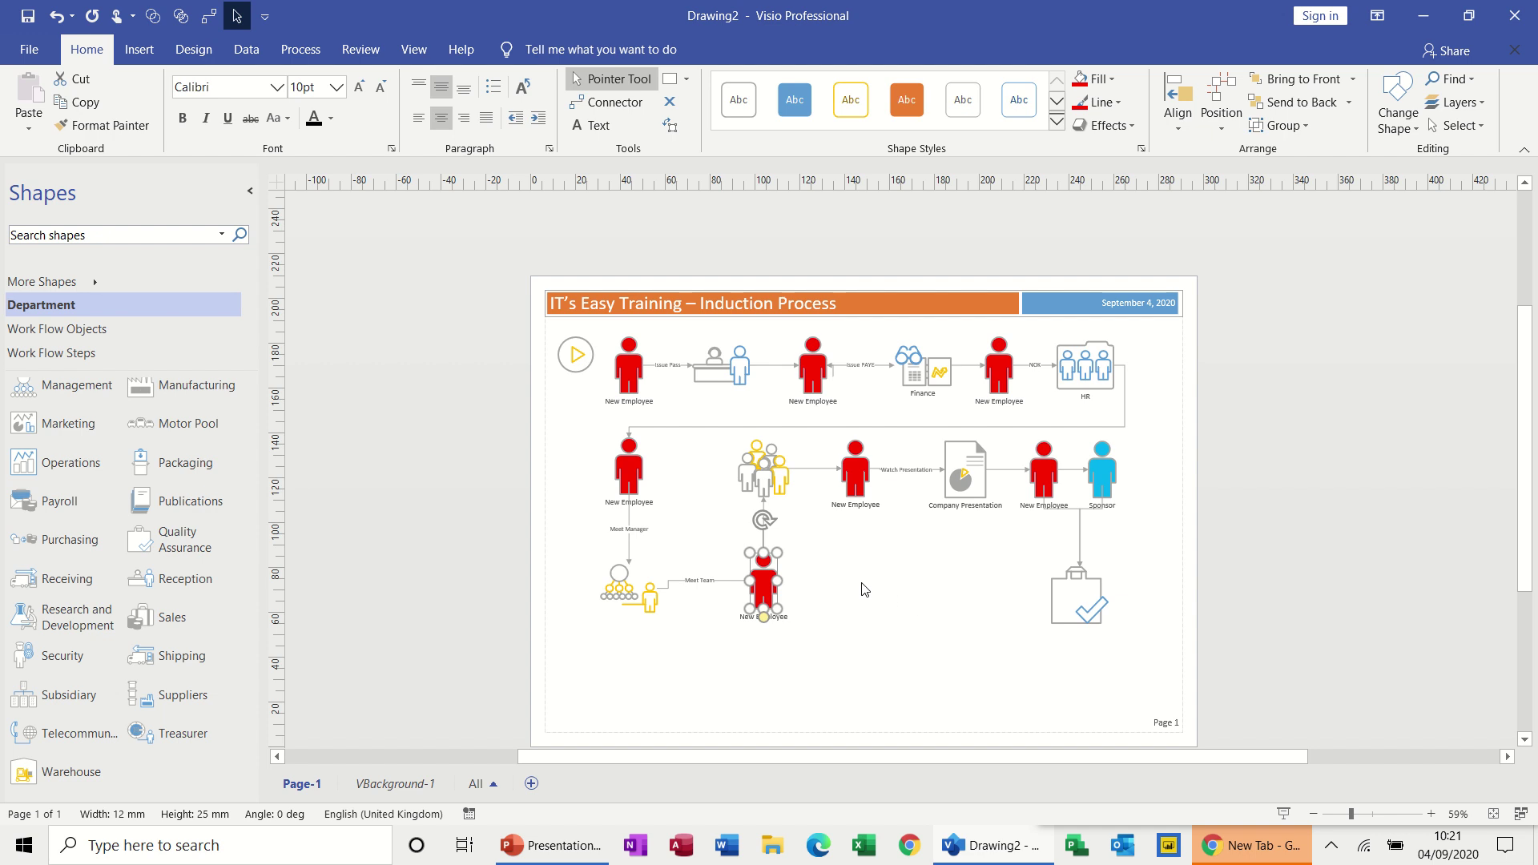
{"action": "key", "text": "Down"}
{"action": "key", "text": "Down"}
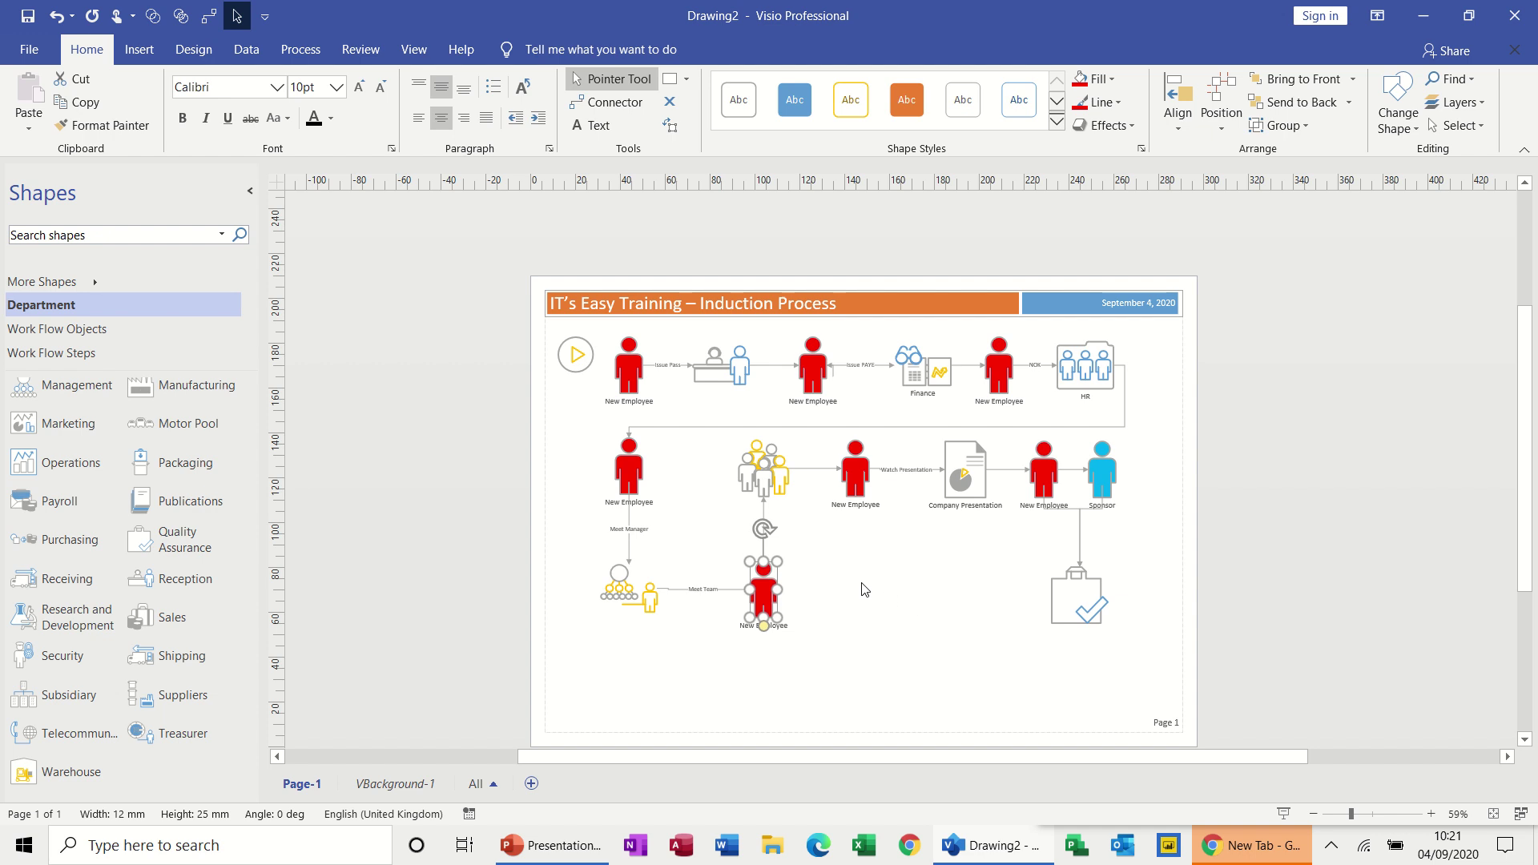
{"action": "left_click", "coordinate": [865, 589]}
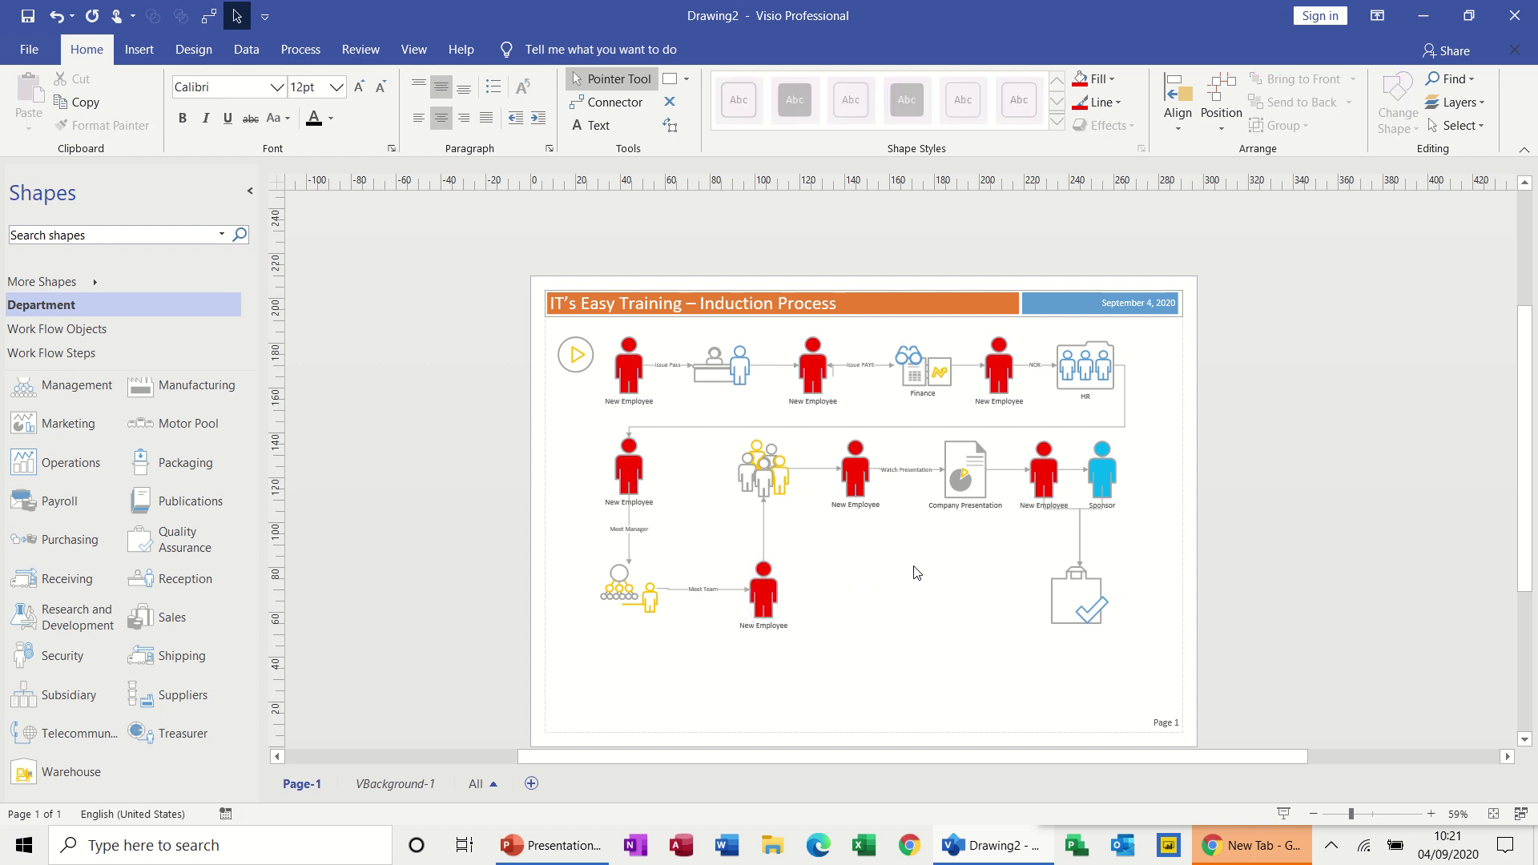